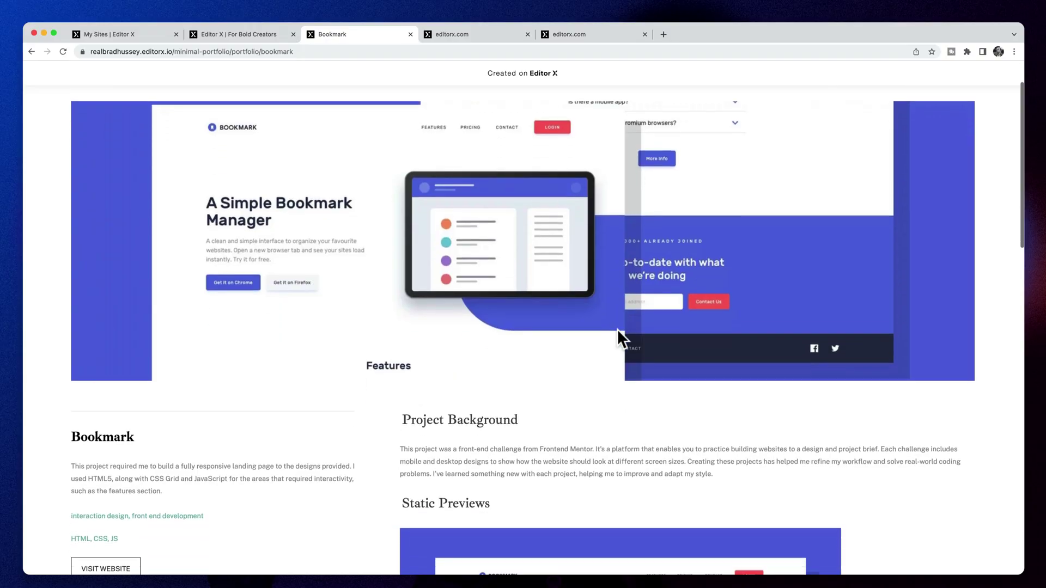
Review the live portfolio's Bookmark project page, continuing through the following Fylo and Insure project pages
scroll(619, 338, down, 5)
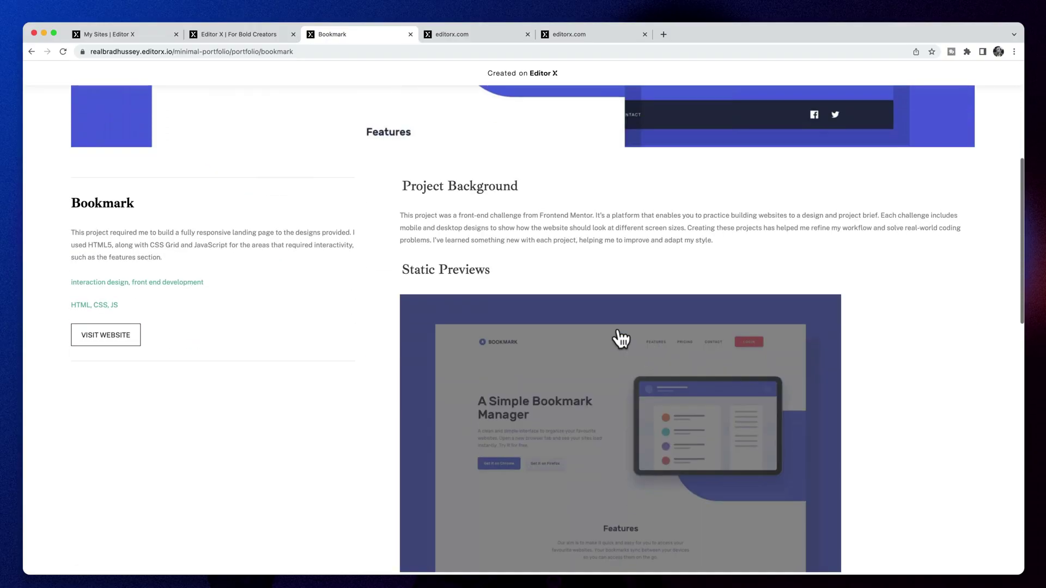
scroll(619, 338, down, 15)
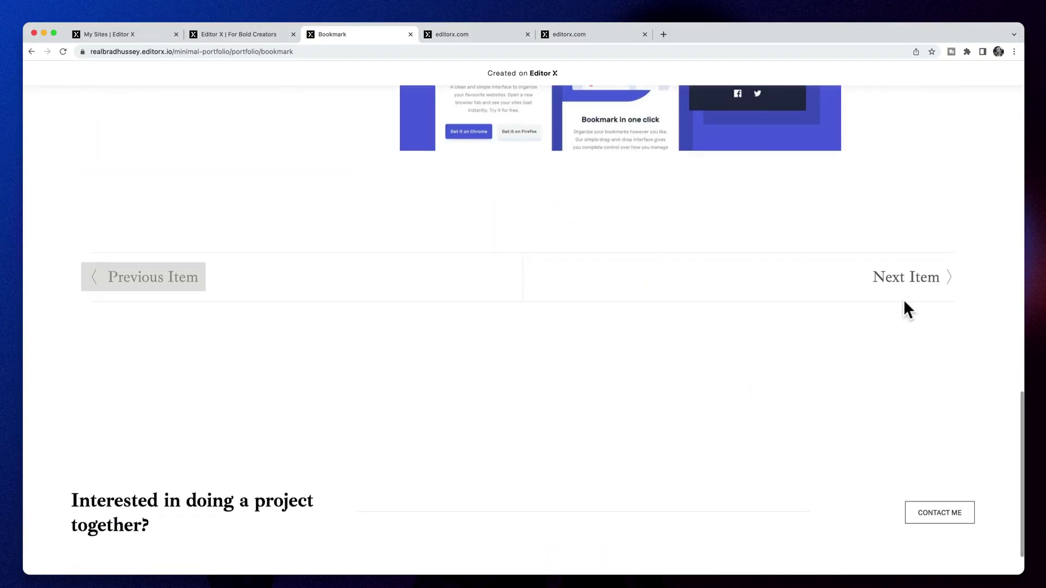
click(908, 285)
scroll(960, 386, down, 5)
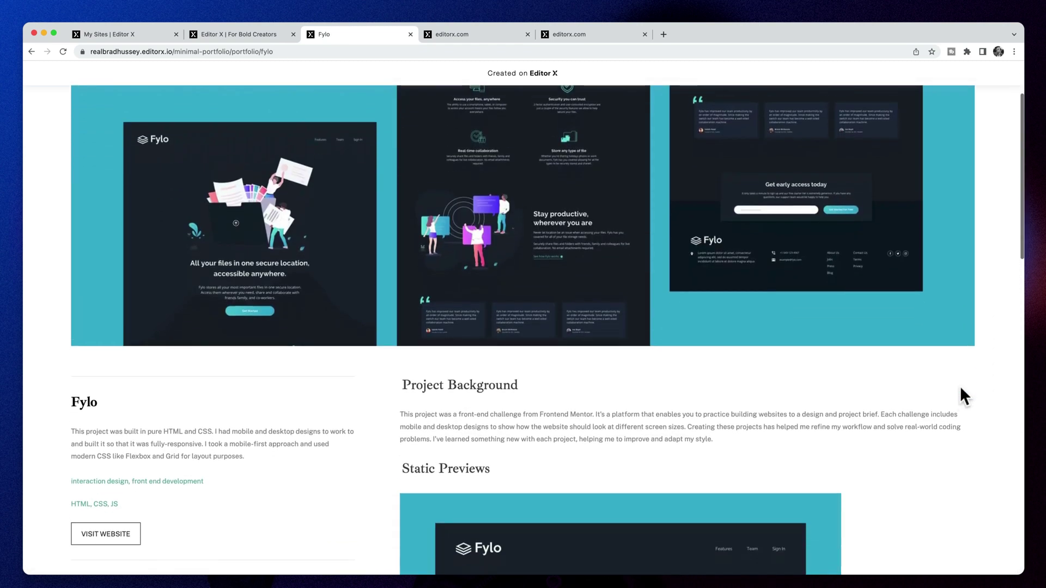
scroll(961, 384, down, 12)
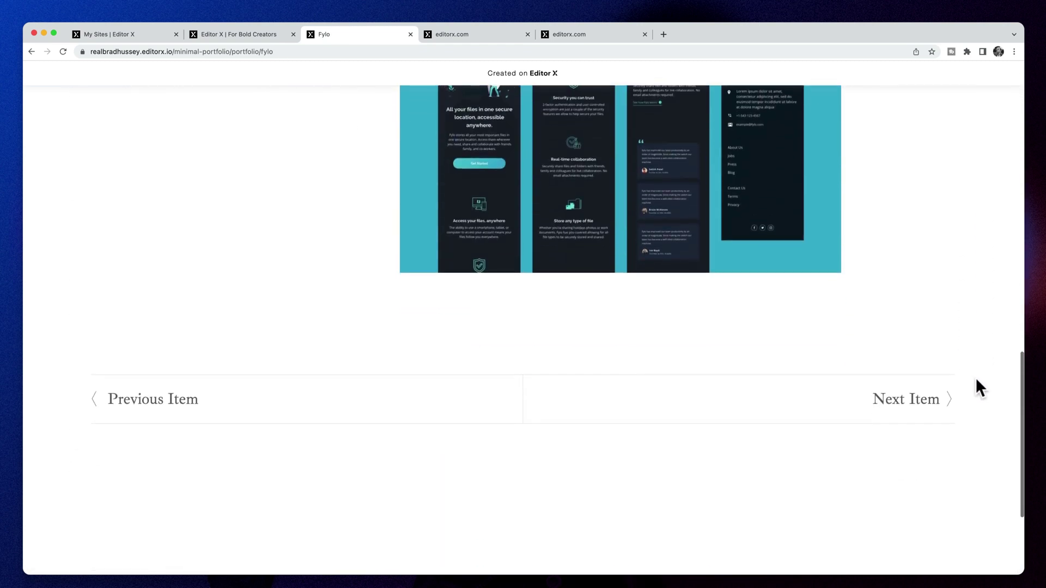
click(925, 410)
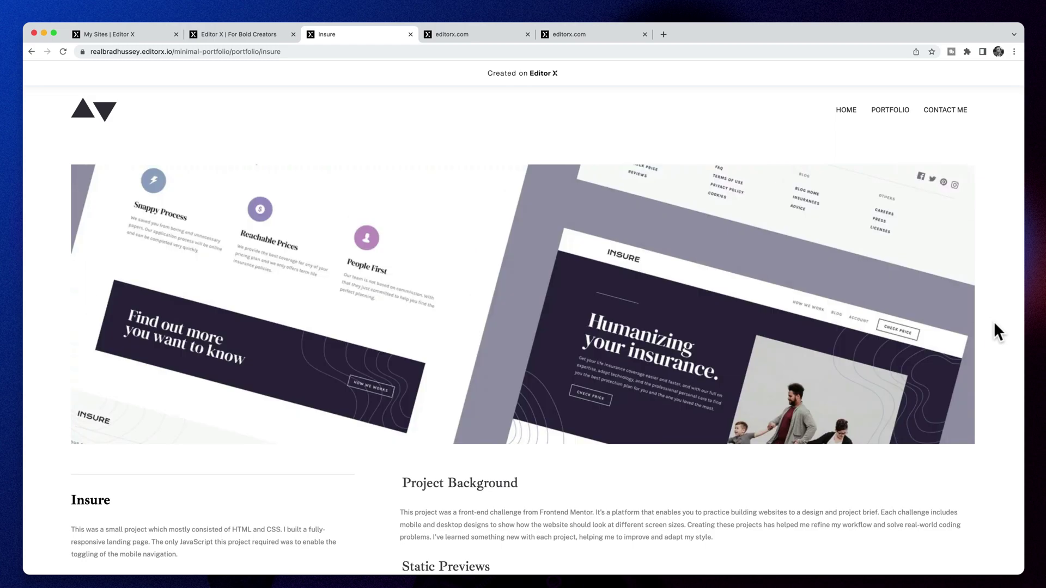
scroll(997, 335, down, 1)
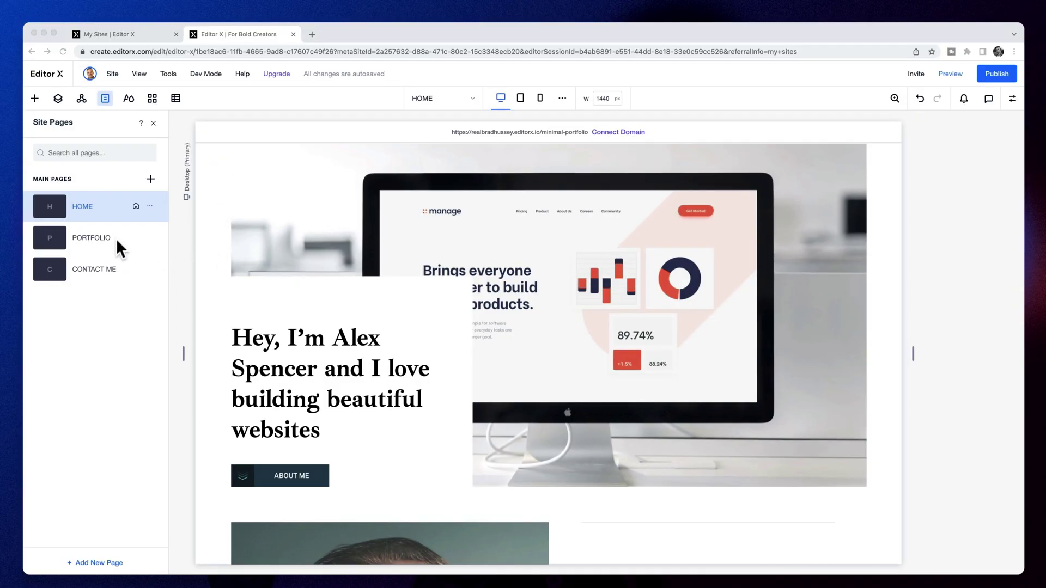
Open the PORTFOLIO page in the editor and inspect its project repeater and the dataset's content manager
click(101, 240)
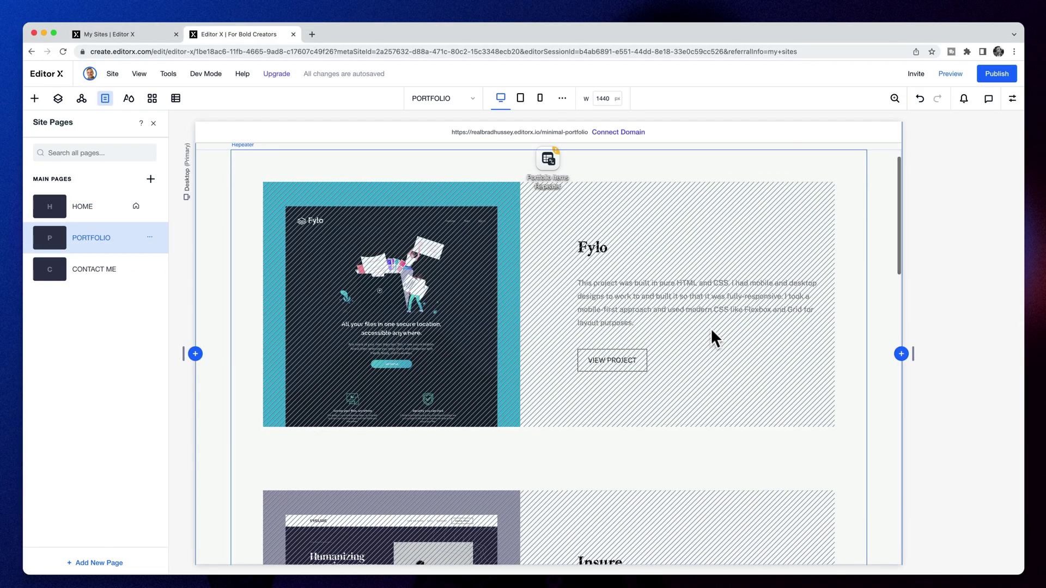
scroll(692, 327, up, 2)
click(554, 151)
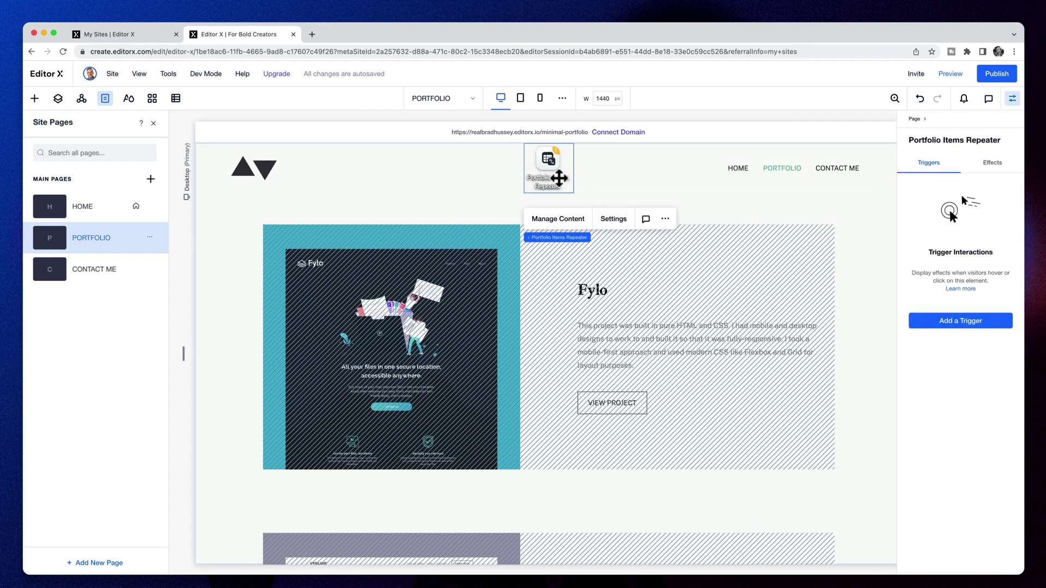
click(555, 219)
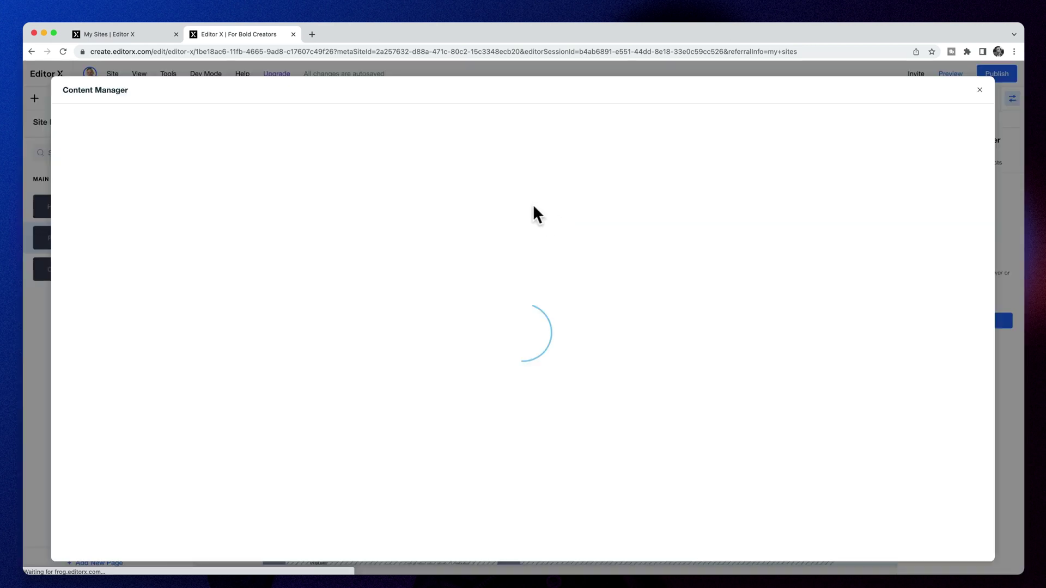
click(979, 89)
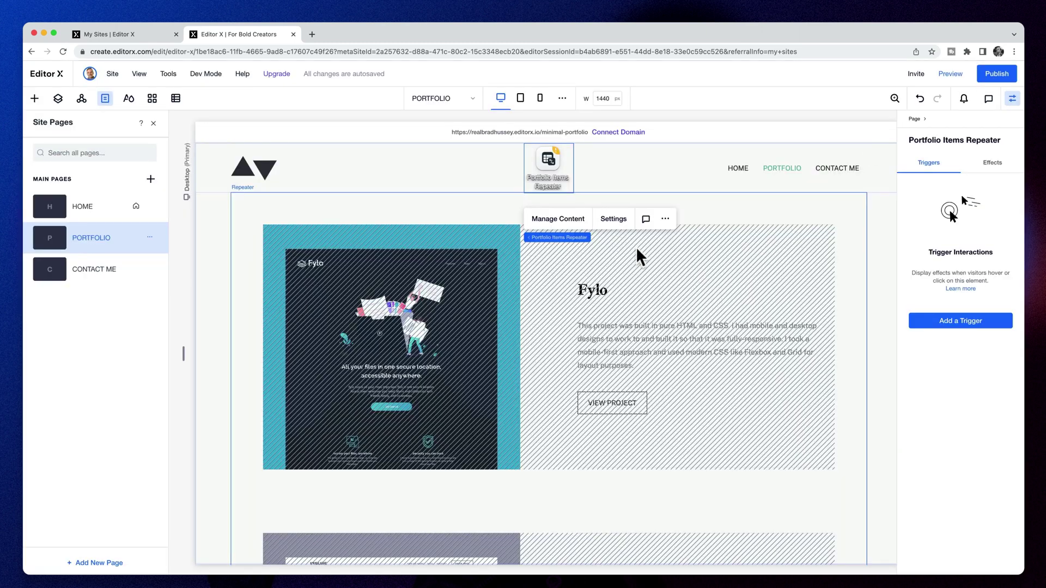
scroll(593, 304, down, 10)
scroll(594, 304, up, 10)
Convert the PORTFOLIO page to a dynamic page connected to the Portfolio Items collection
click(149, 239)
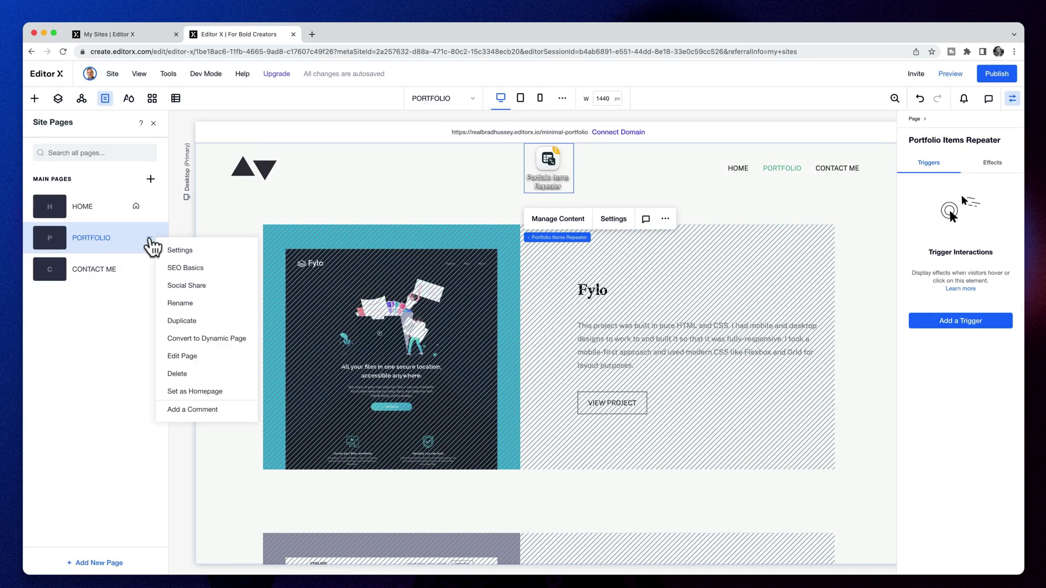
click(208, 339)
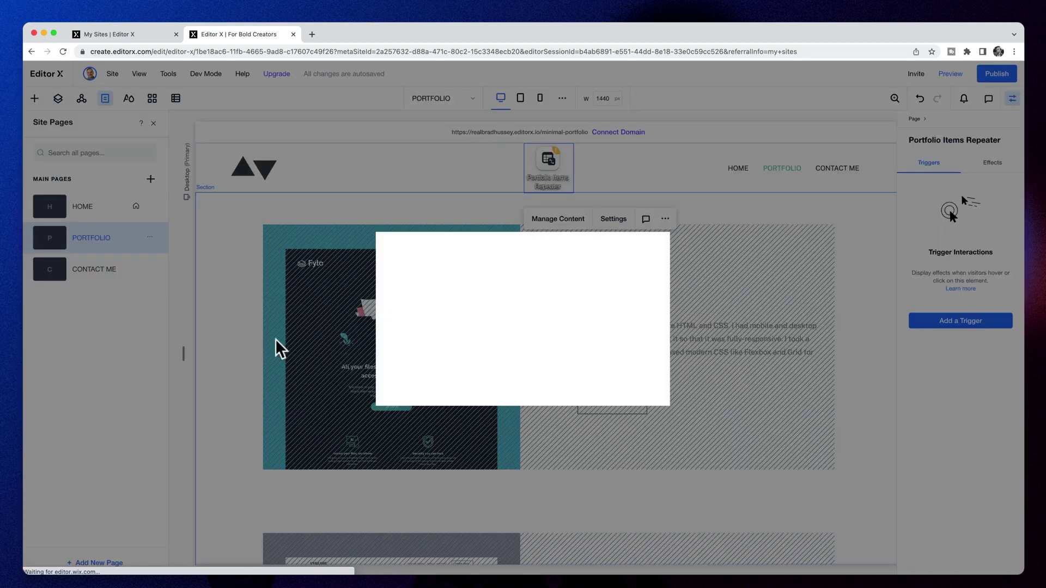
click(636, 341)
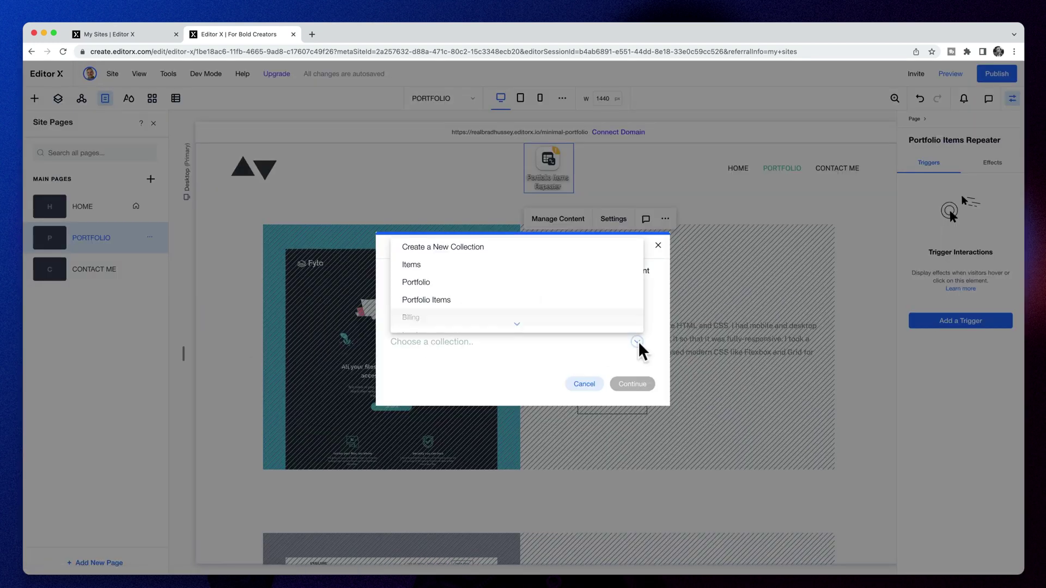
scroll(485, 313, down, 3)
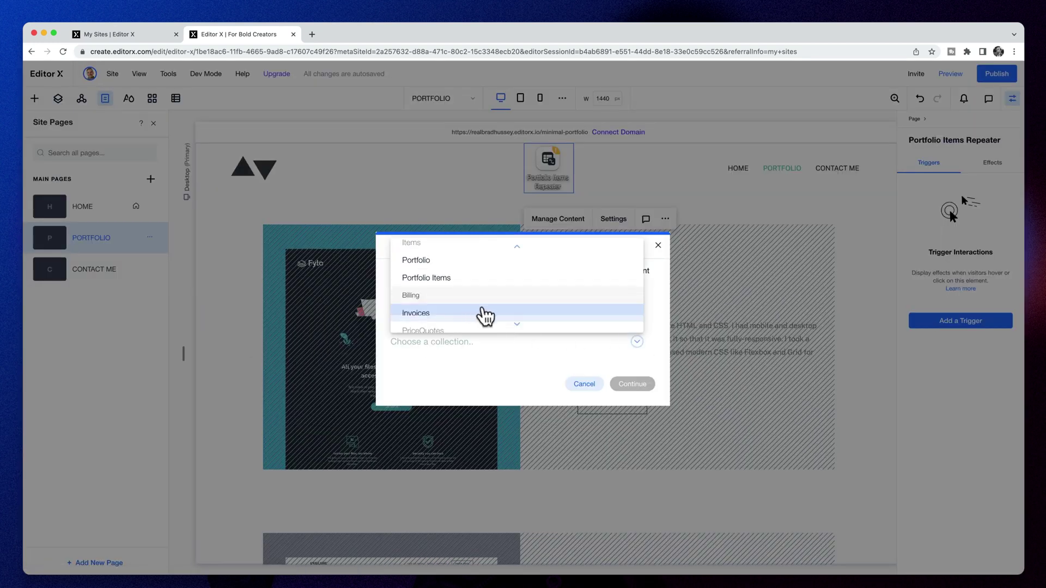
click(455, 272)
click(632, 384)
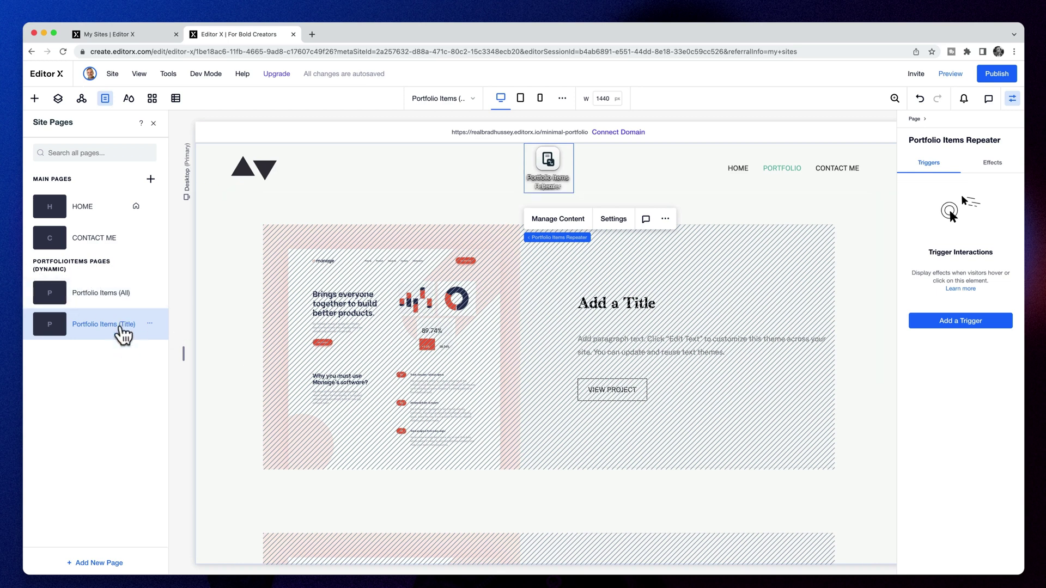
Compare the layouts of the Portfolio Items (All) and Portfolio Items (Title) dynamic pages
click(152, 305)
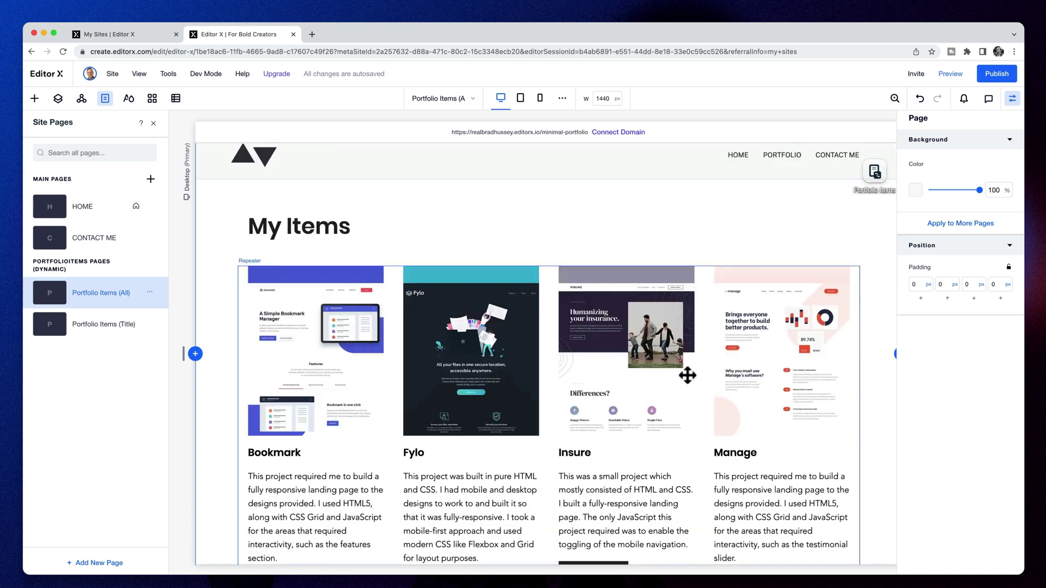
click(112, 327)
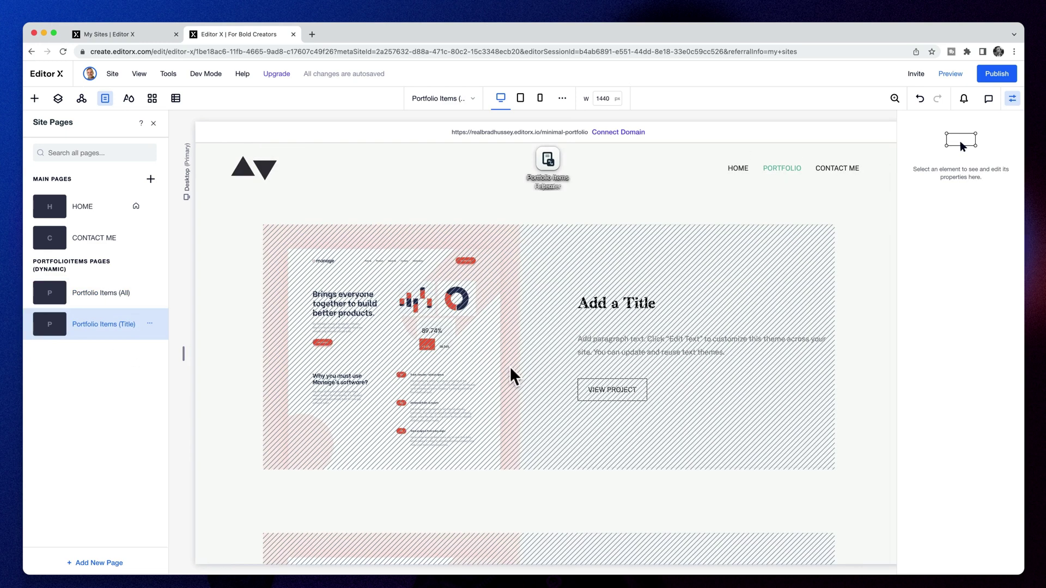
scroll(490, 338, down, 5)
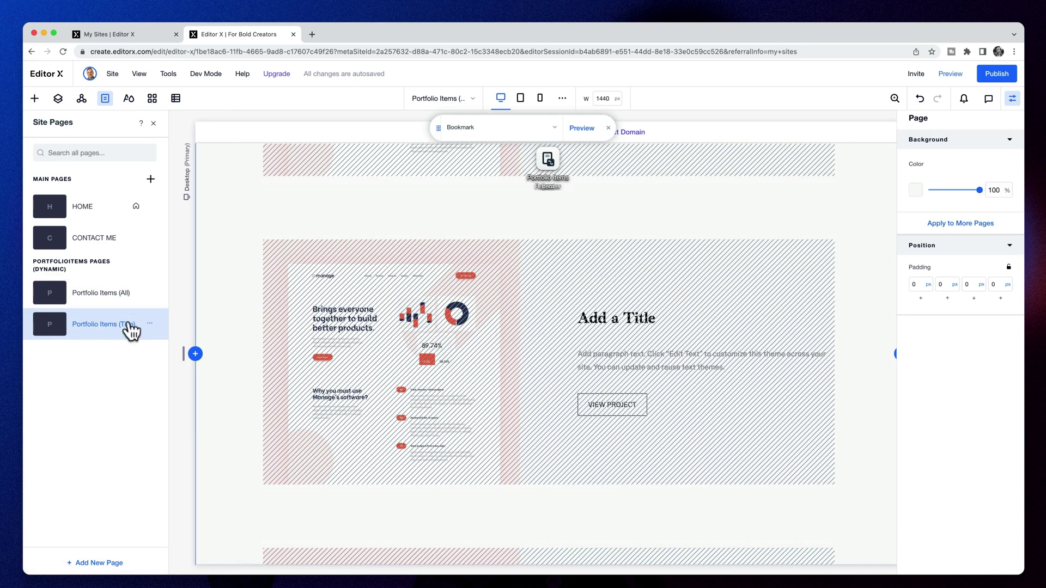
scroll(531, 344, down, 2)
scroll(533, 353, up, 2)
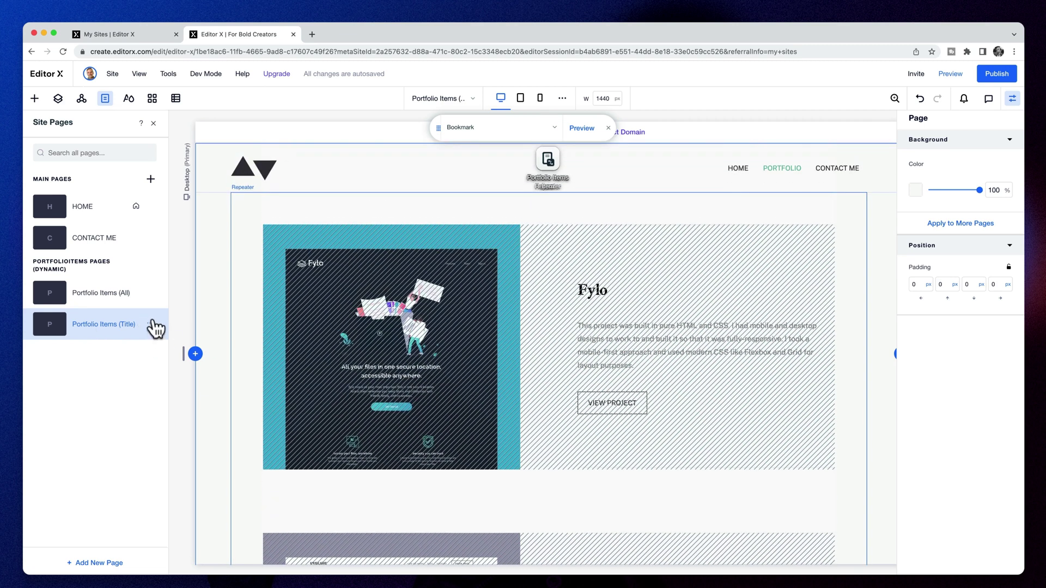
Delete the Portfolio Items (All) dynamic page with the My Items layout
click(103, 295)
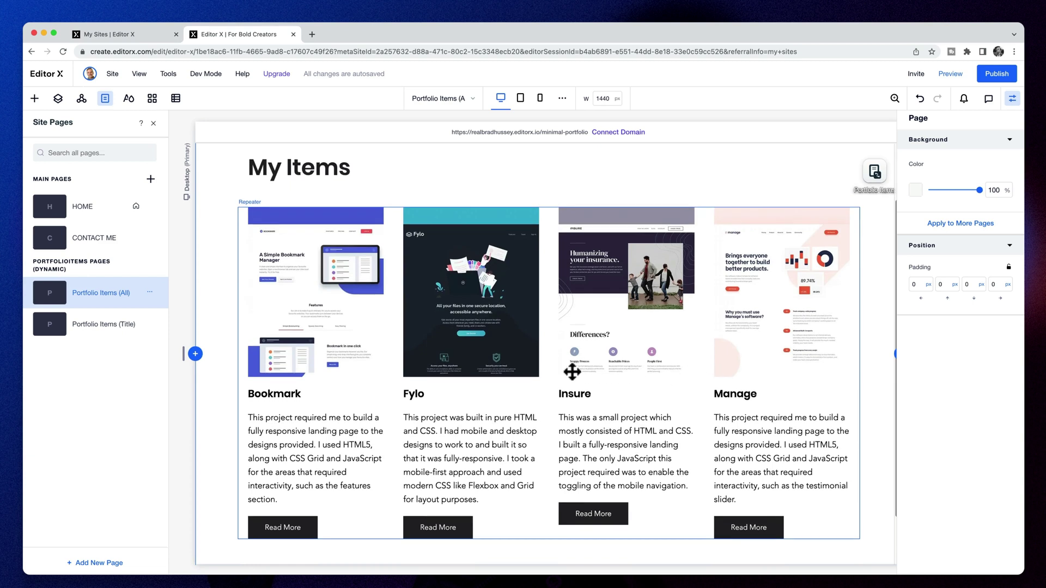
scroll(567, 368, down, 2)
scroll(568, 370, up, 2)
click(149, 292)
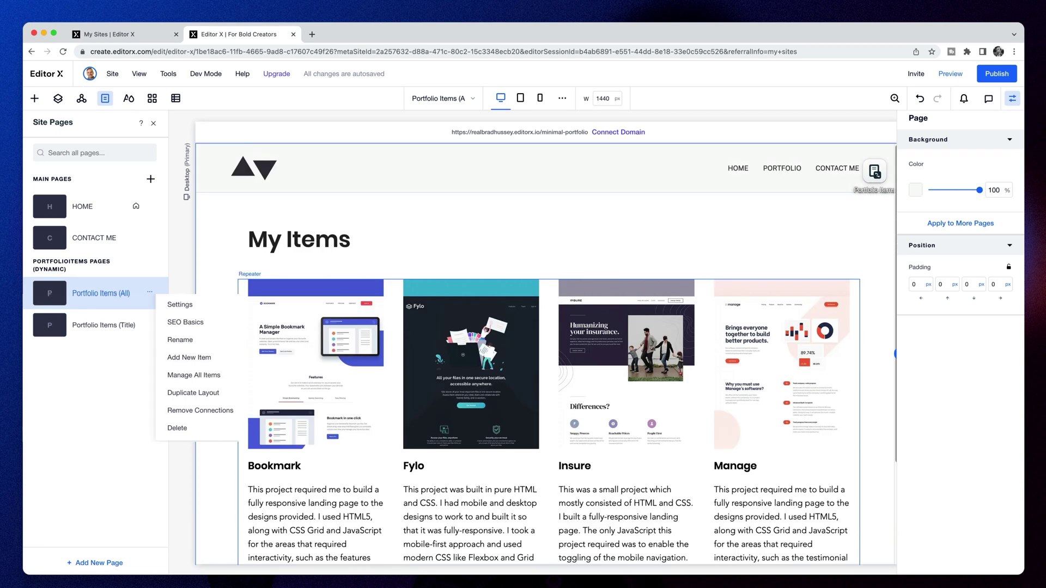
click(177, 429)
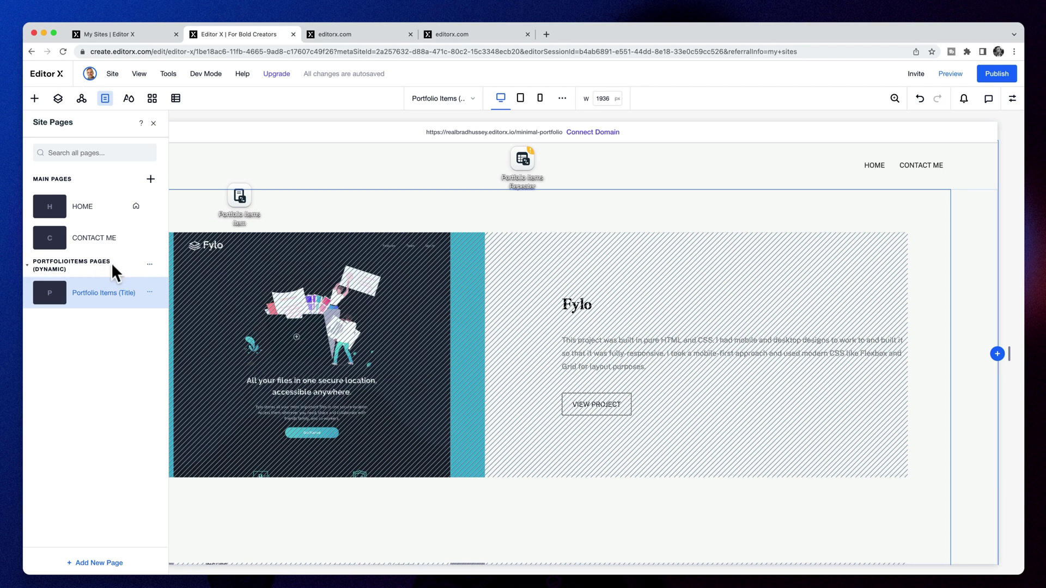
Add a new item page to the PortfolioItems dynamic pages and view its layout with the Insure project
click(149, 266)
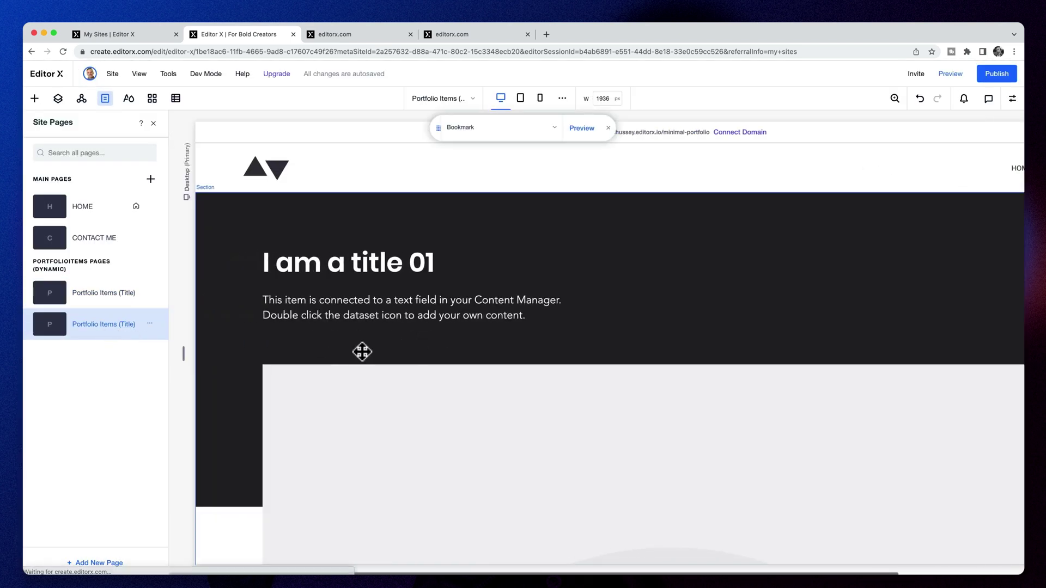
click(551, 129)
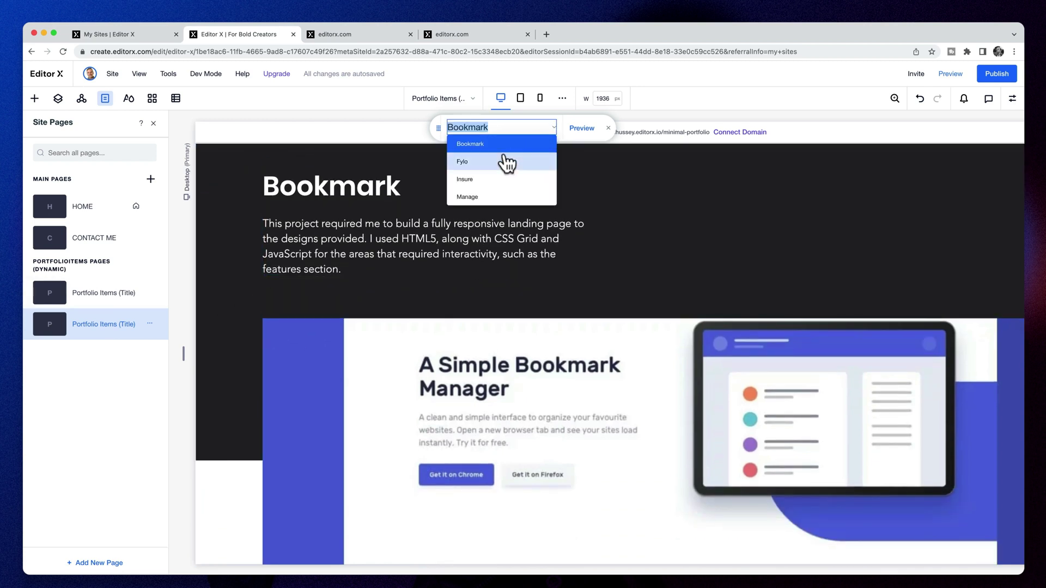
click(488, 180)
scroll(604, 309, down, 6)
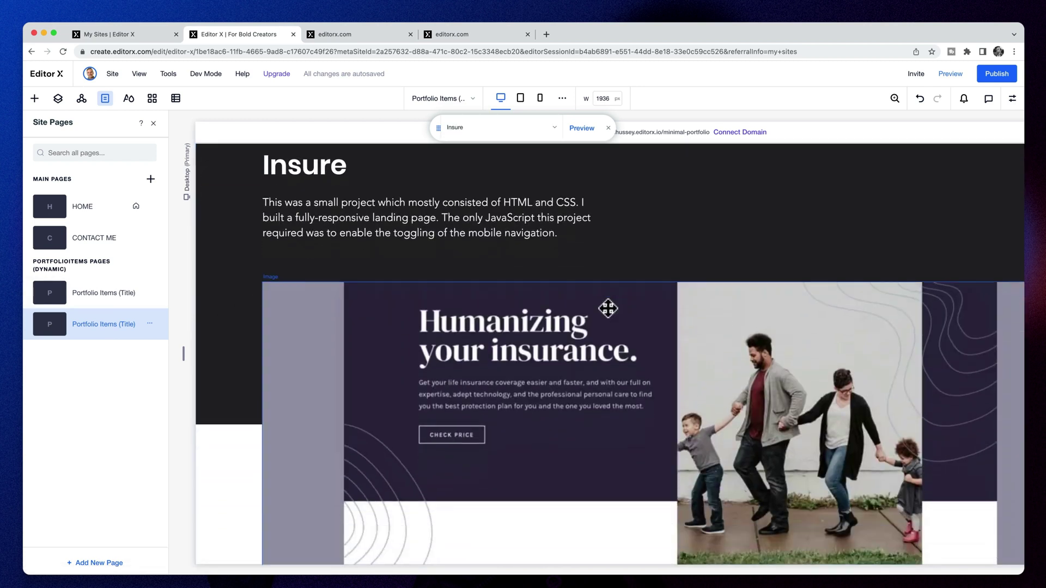
scroll(610, 311, down, 5)
scroll(614, 313, up, 10)
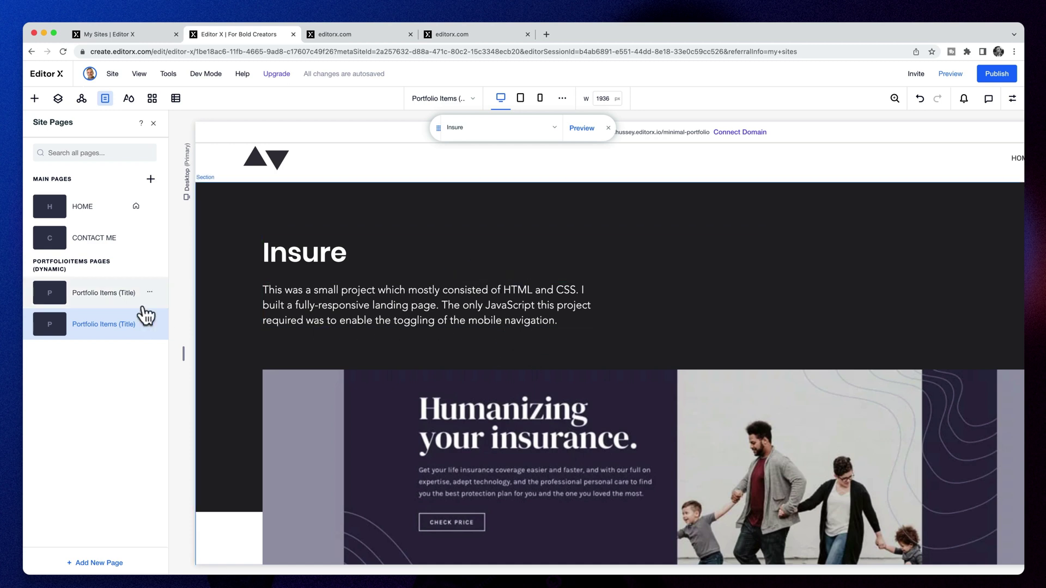
Open the page settings of the original converted portfolio page and check its page URL
click(123, 304)
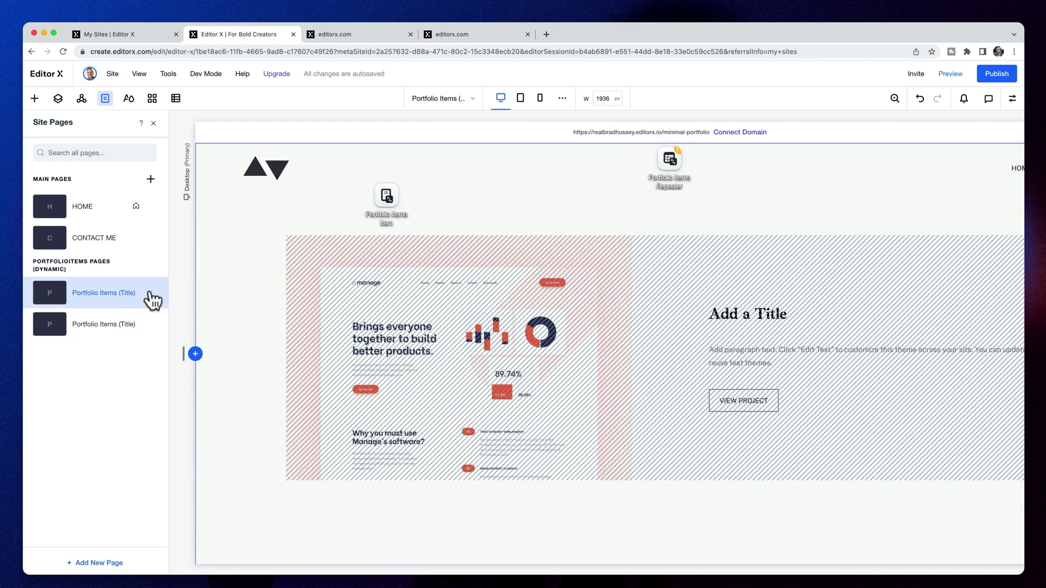
click(149, 294)
click(182, 301)
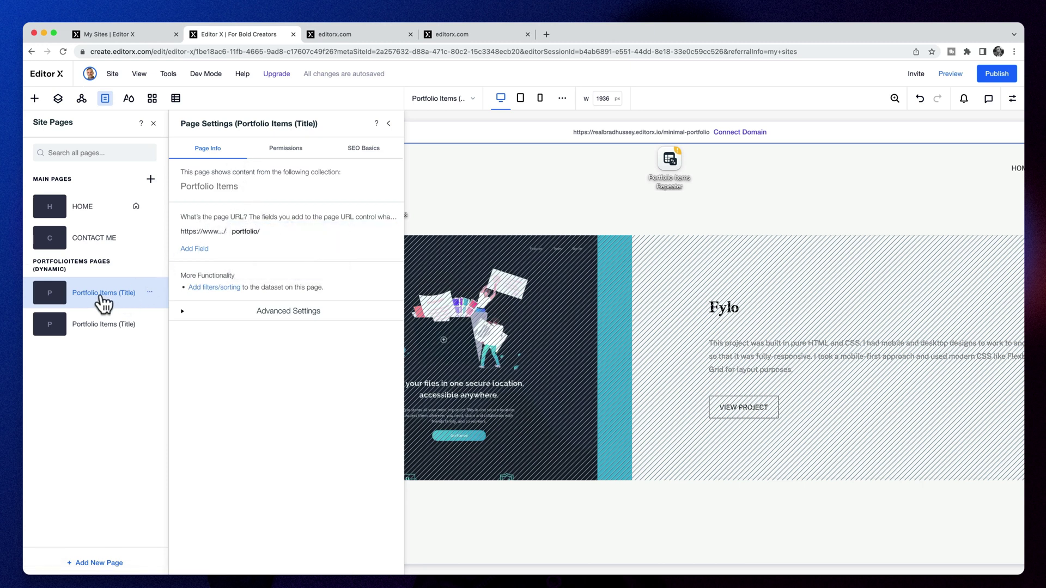
click(240, 233)
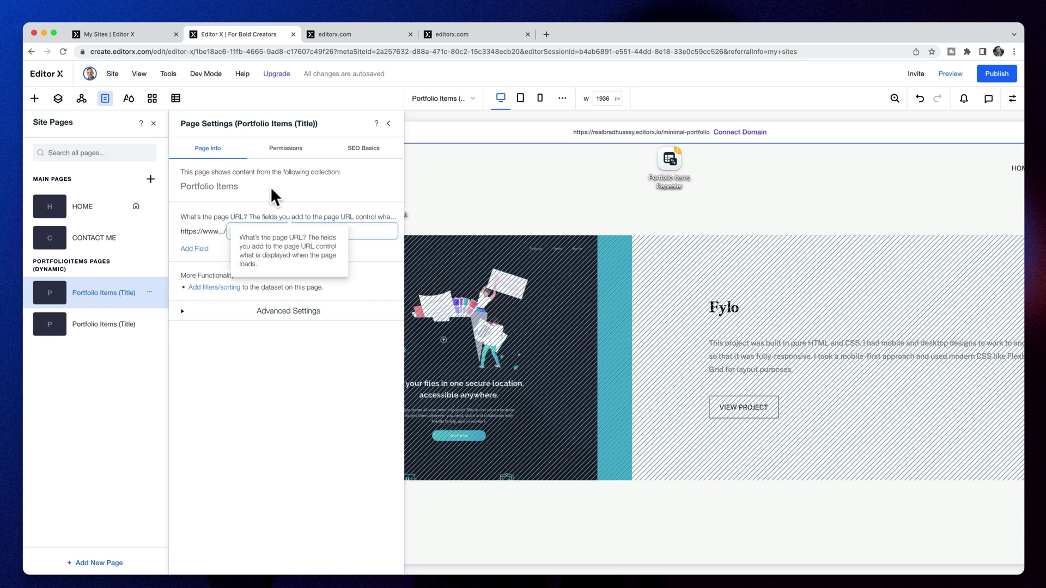
Rename the converted portfolio page as Portfolio (Index) and the new item page as Portfolio (Items)
click(151, 295)
click(203, 341)
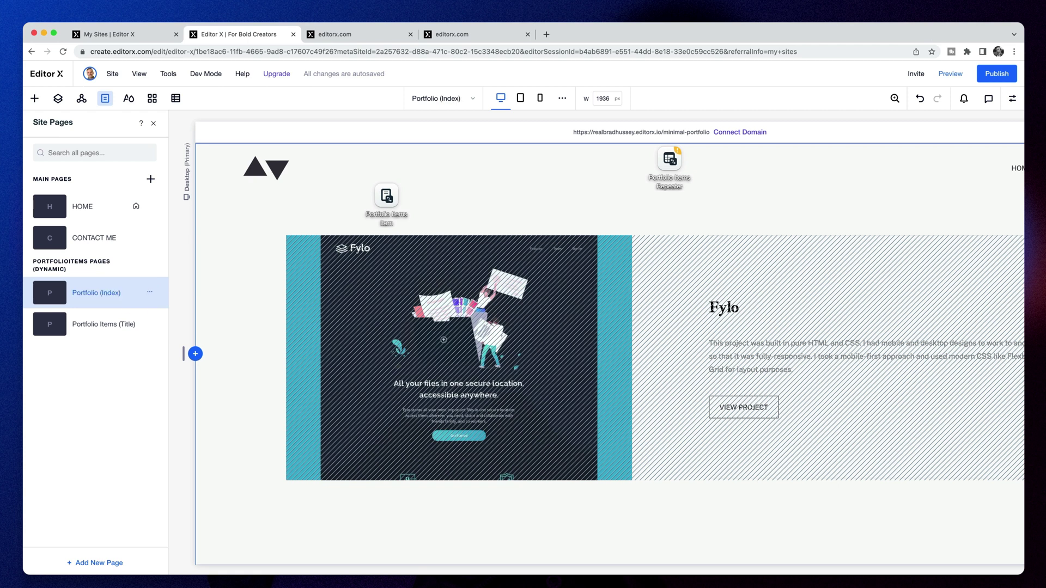
click(122, 331)
click(150, 324)
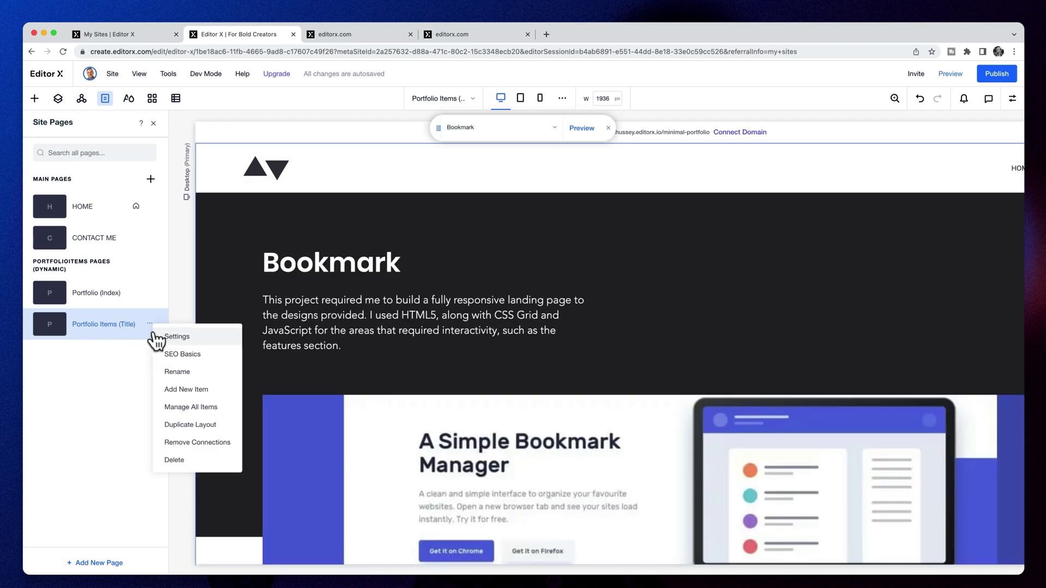
click(177, 372)
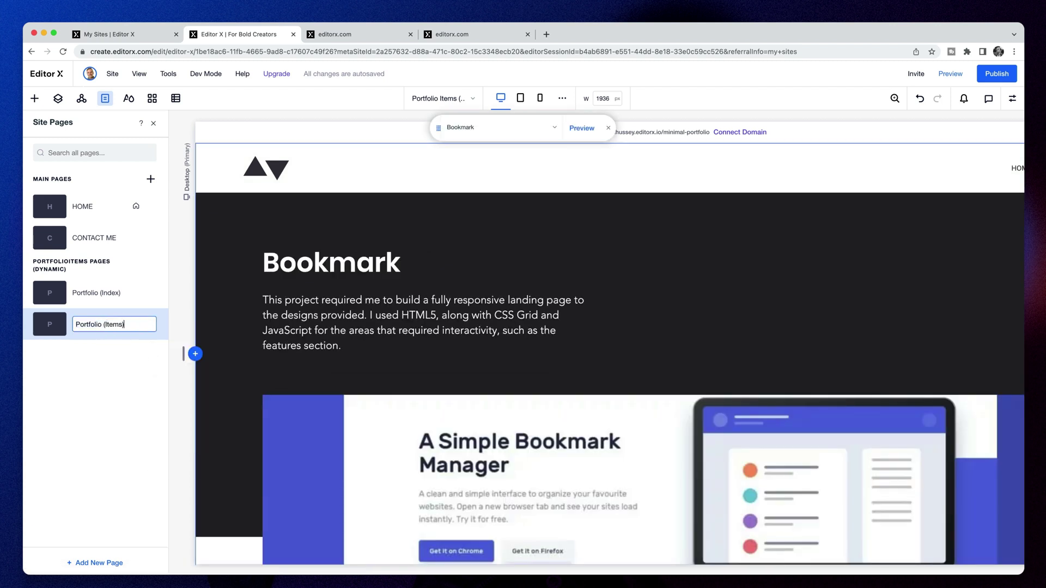
Open the Portfolio (Index) page and review the projects listed in its repeater
click(124, 298)
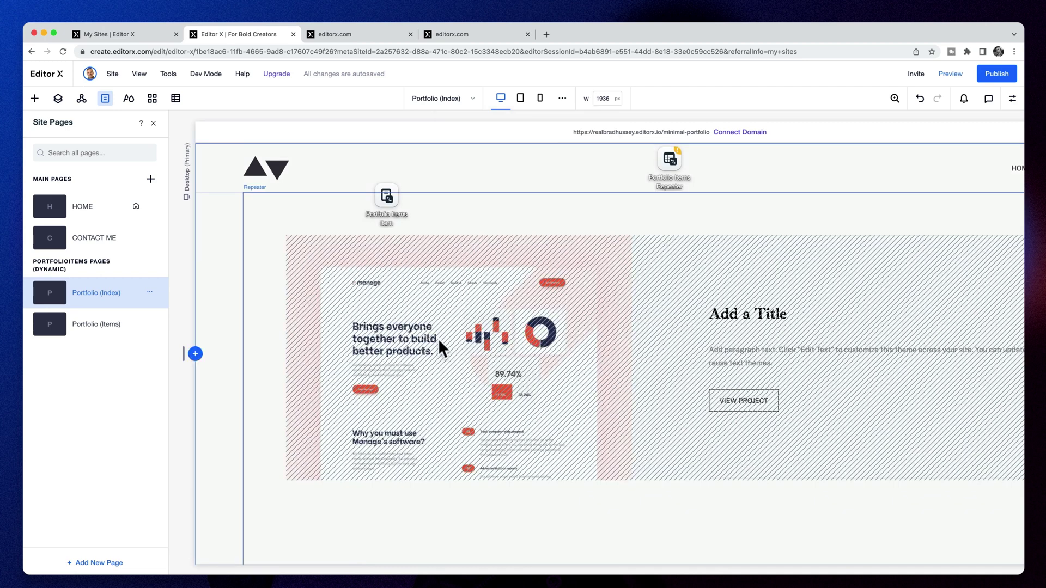
scroll(450, 355, down, 15)
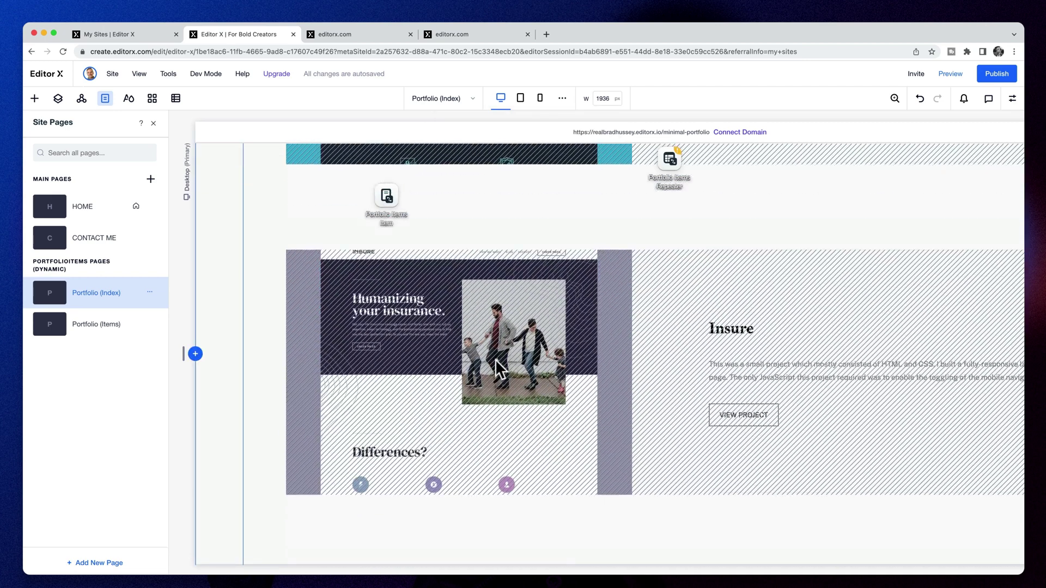
scroll(514, 364, down, 5)
scroll(513, 364, up, 10)
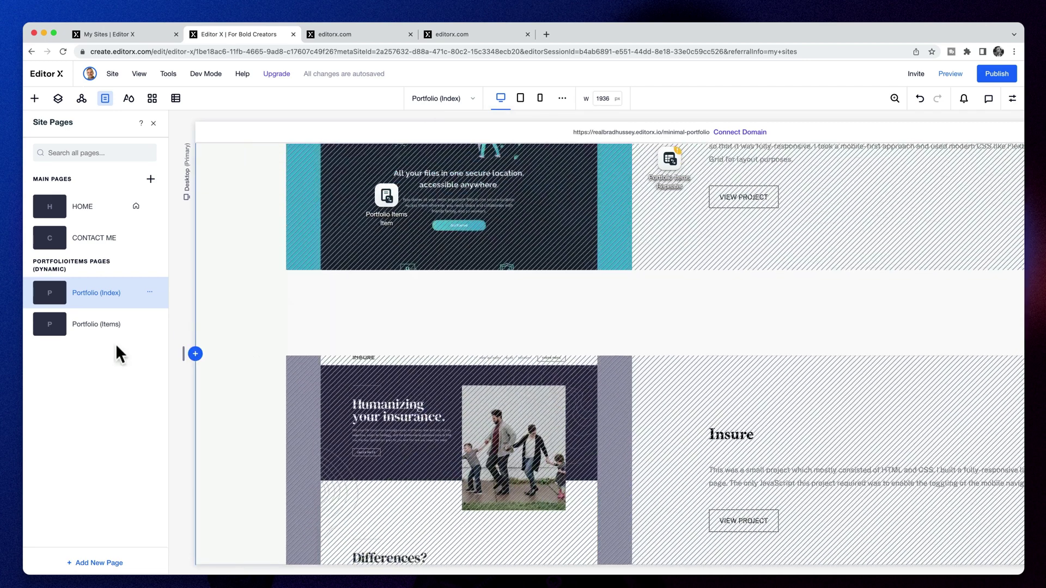
From the Portfolio (Items) page, add a header menu item linking to the dynamic Portfolio (Index) page, opening in the current window
click(107, 331)
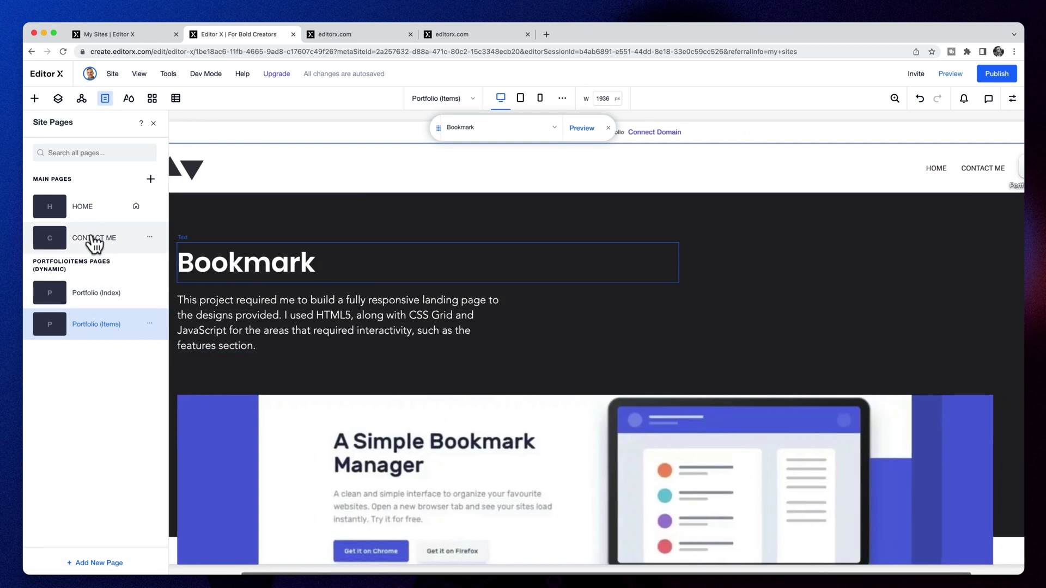
scroll(888, 173, right, 2)
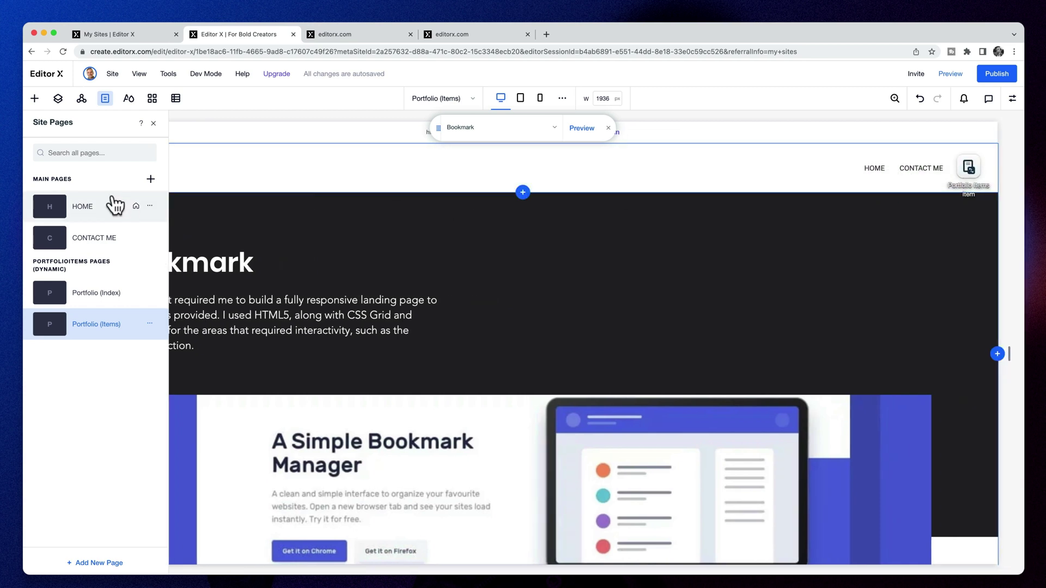
click(797, 171)
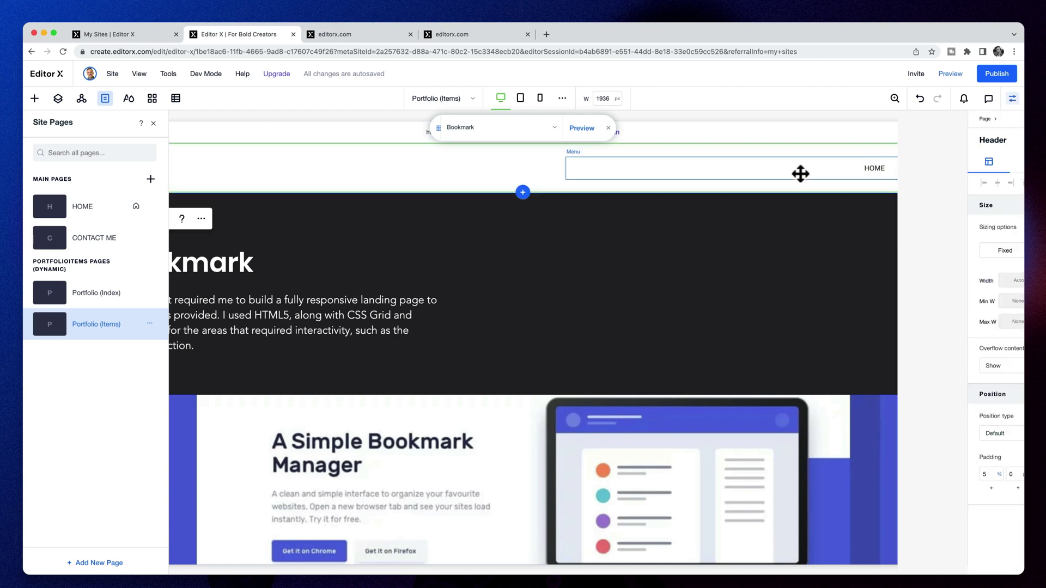
click(693, 167)
click(596, 206)
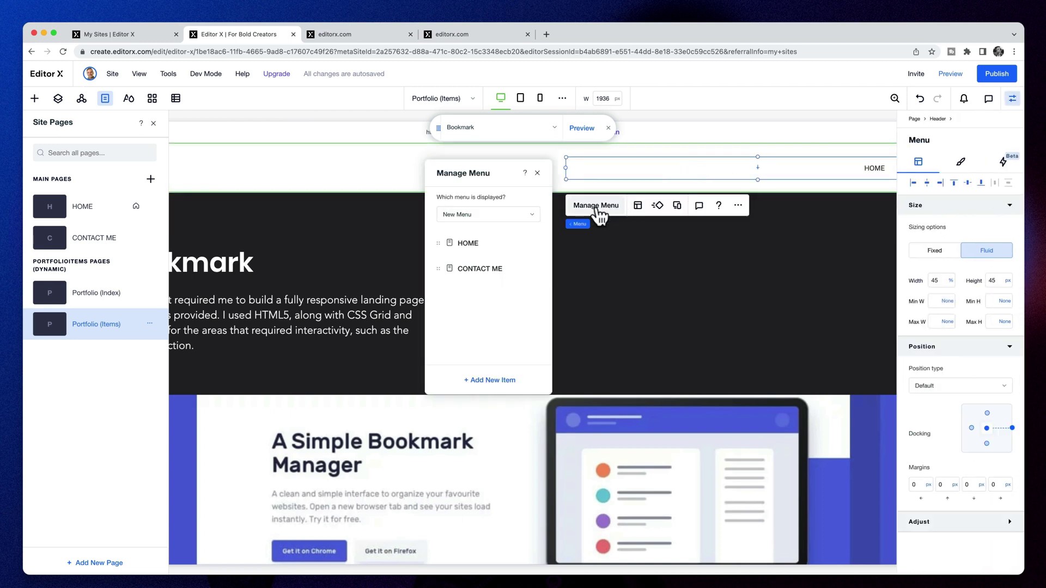
click(488, 380)
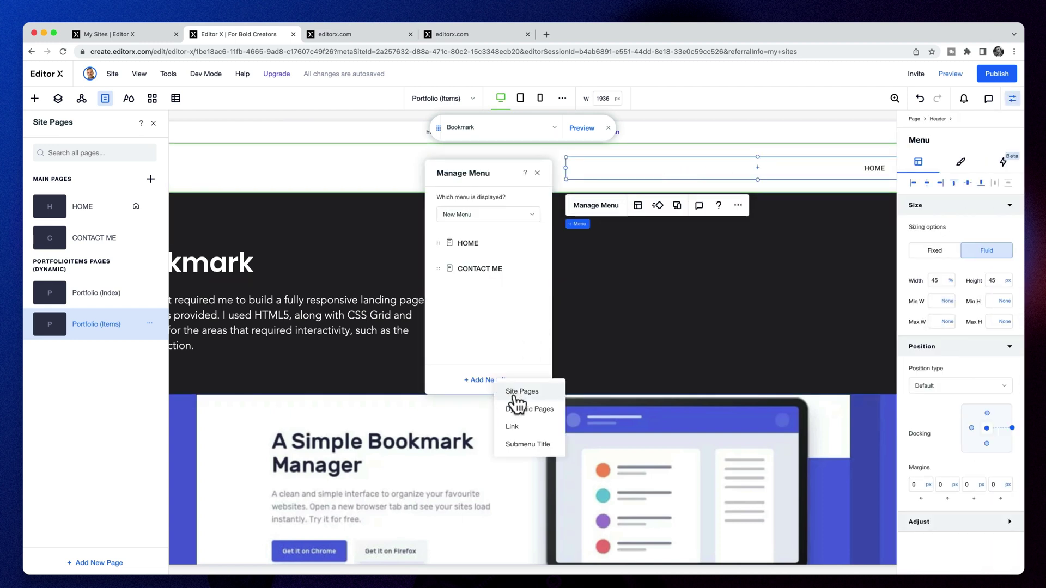
click(536, 413)
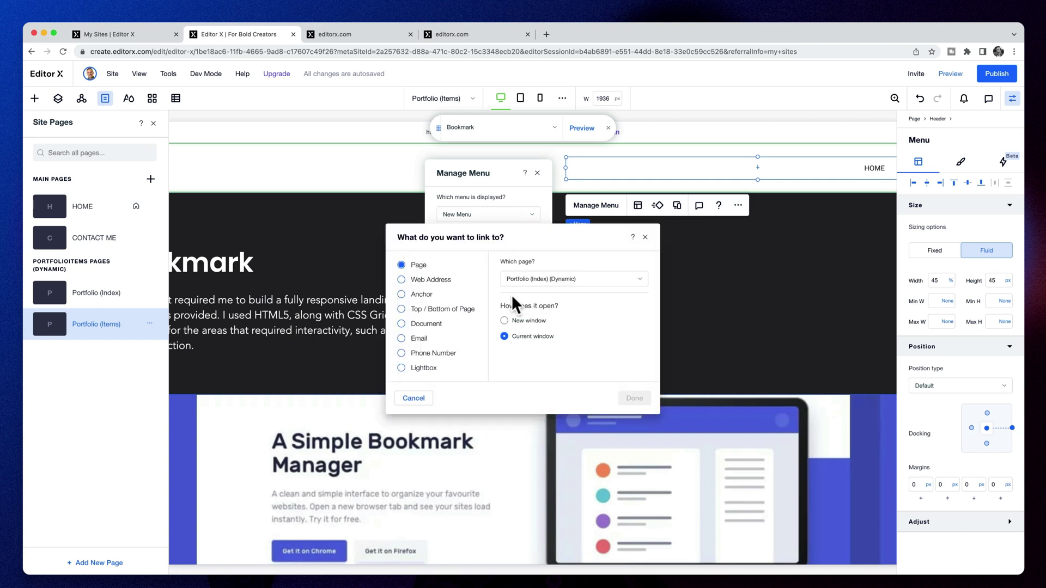
click(565, 279)
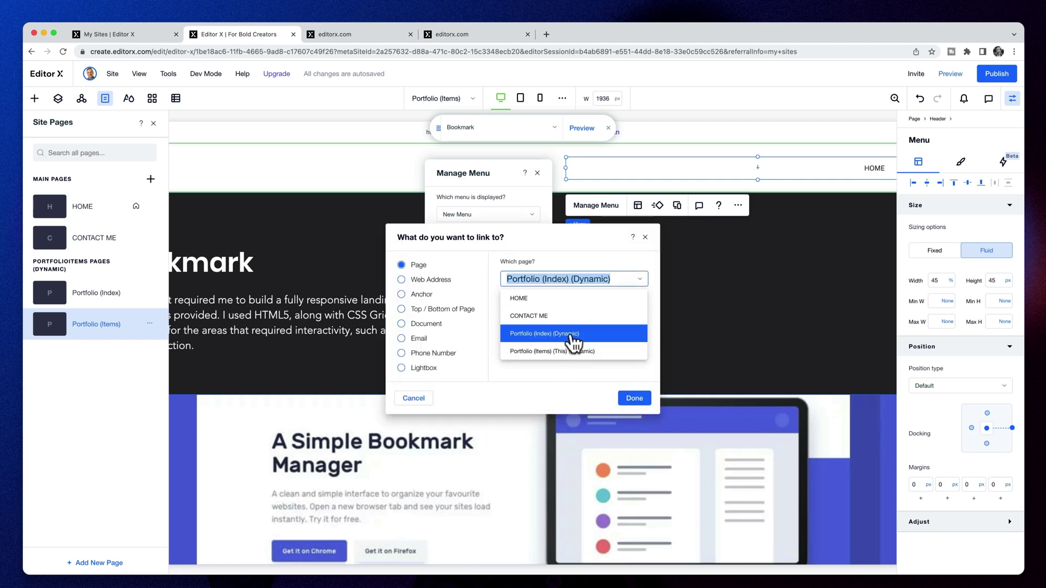
click(576, 333)
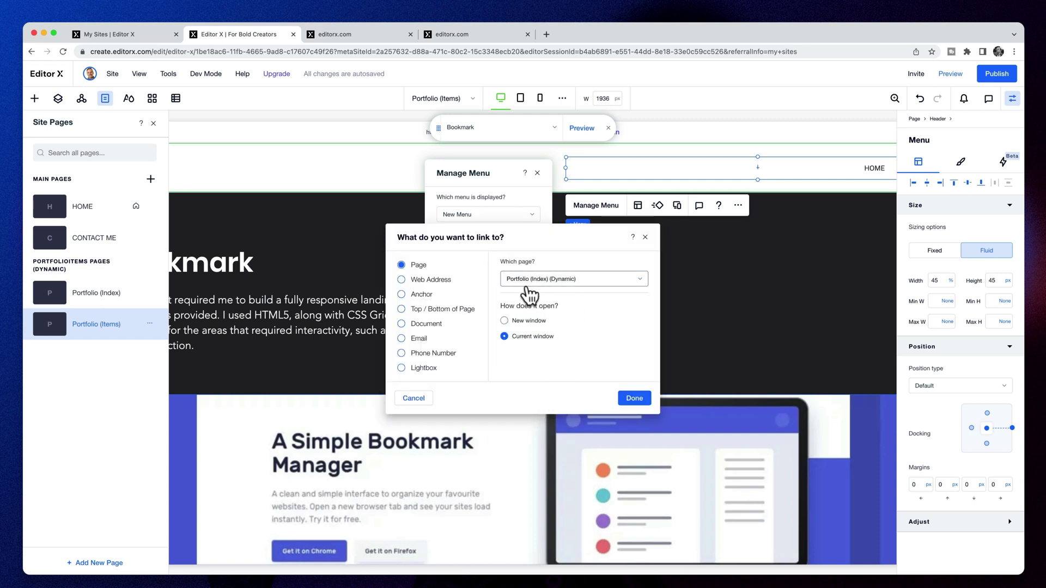
click(641, 395)
Name the new menu item PORTFOLIO and place it between HOME and CONTACT ME
text(PORTFOLIO)
key(Return)
drag(439, 295, 452, 269)
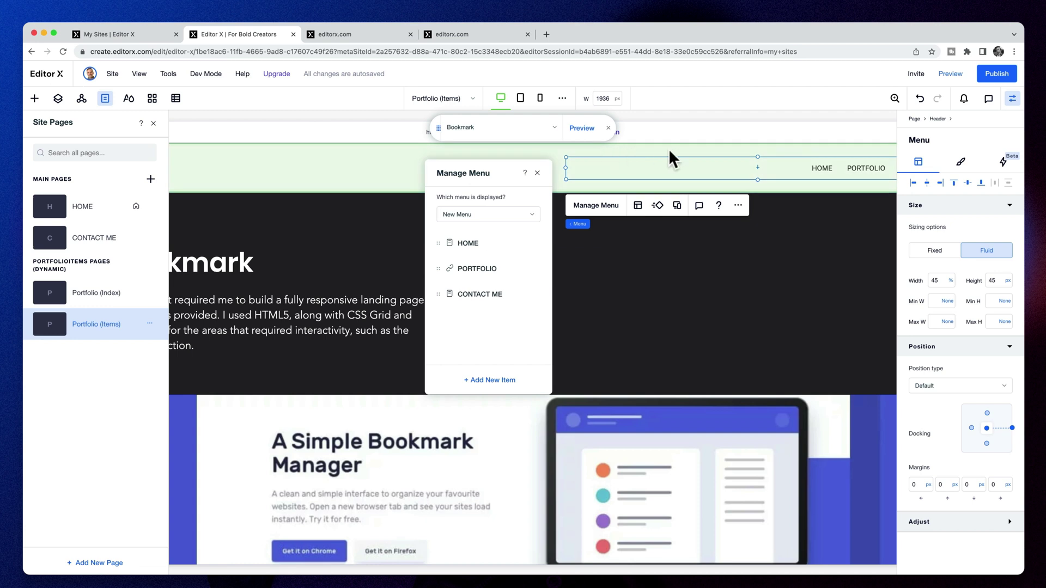
Preview the Portfolio (Index) page with its project list, and return to editing the site
click(950, 75)
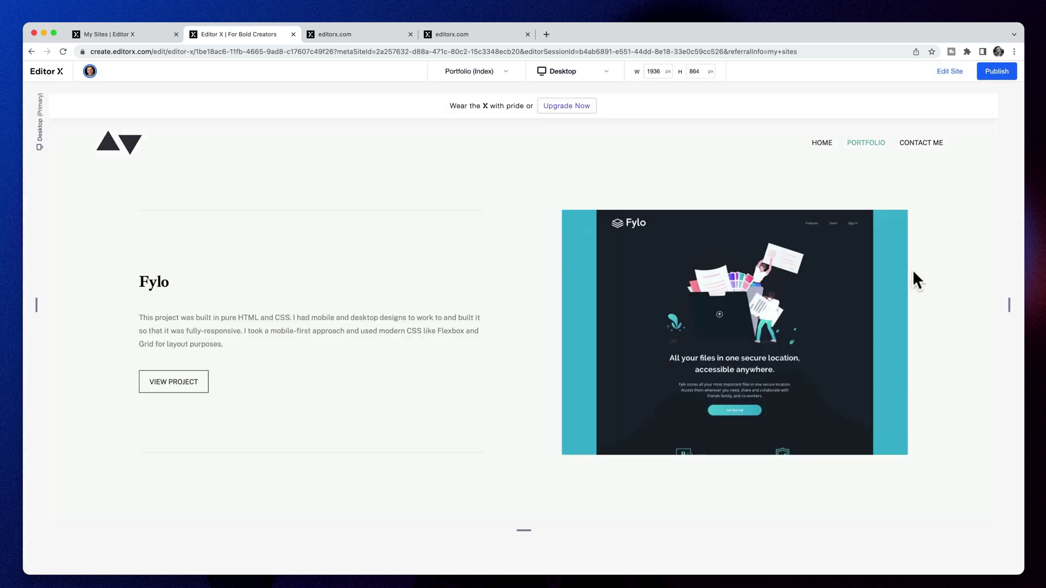
scroll(905, 293, down, 10)
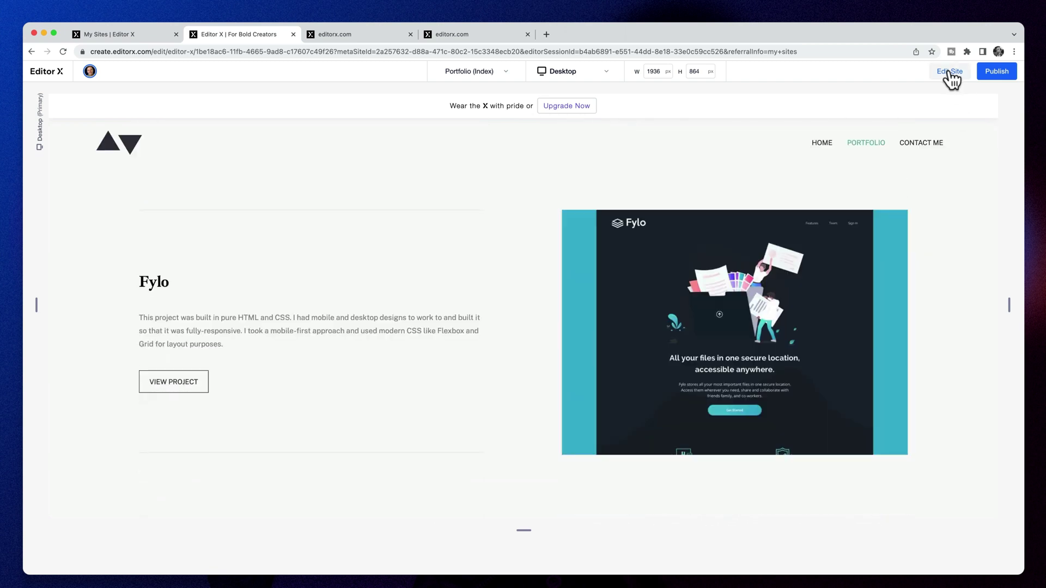
click(950, 72)
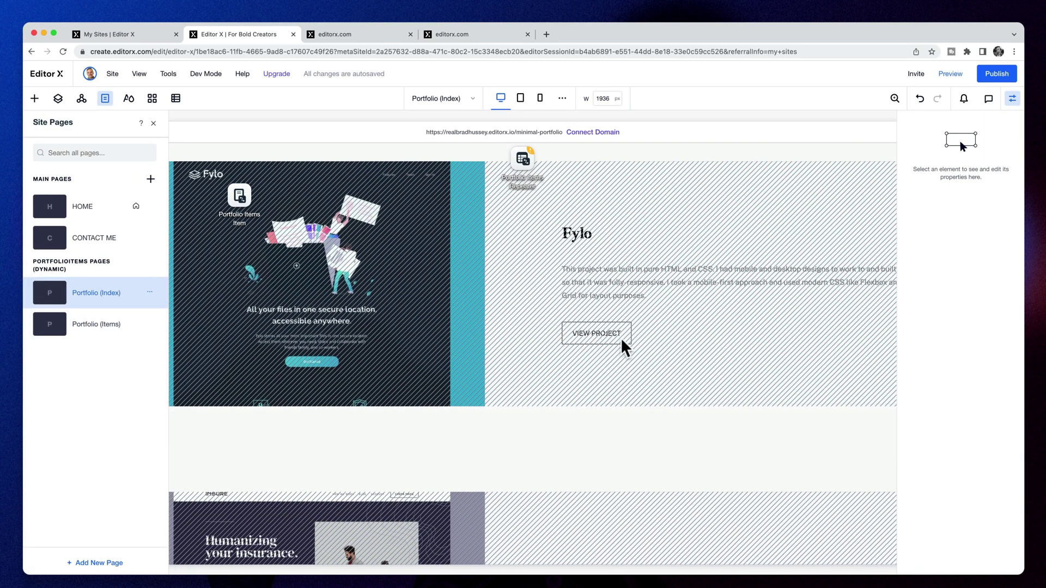
Review the repeater's data connections on the Portfolio (Index) page and the contents of the Portfolio Items collection
click(569, 330)
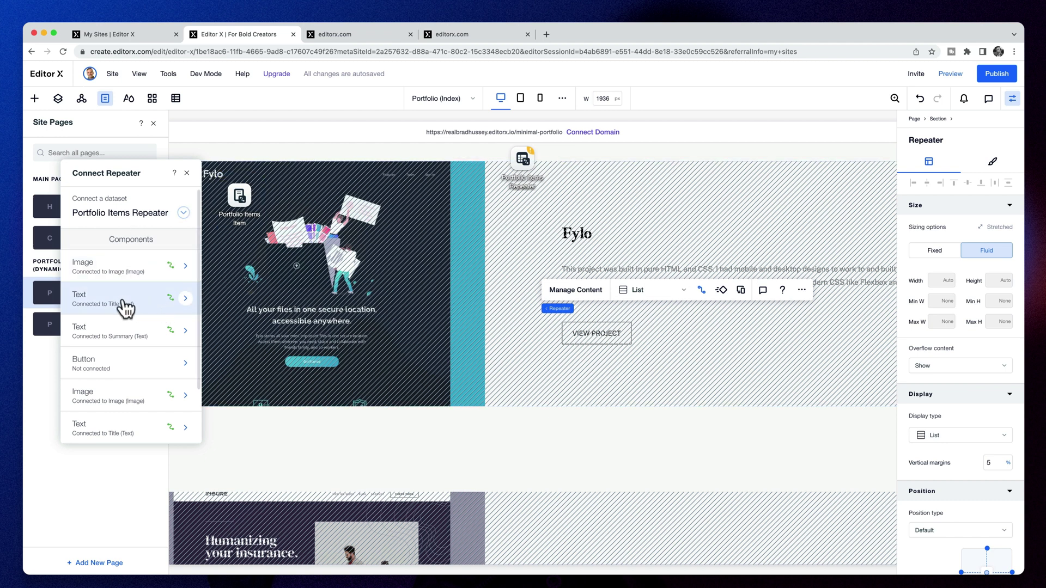
click(175, 98)
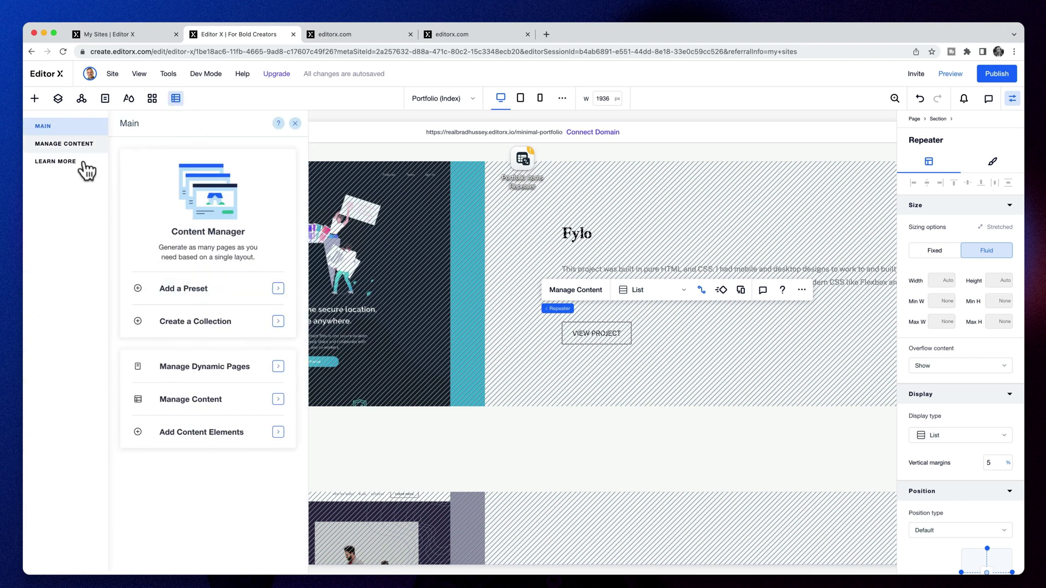
click(64, 144)
click(211, 286)
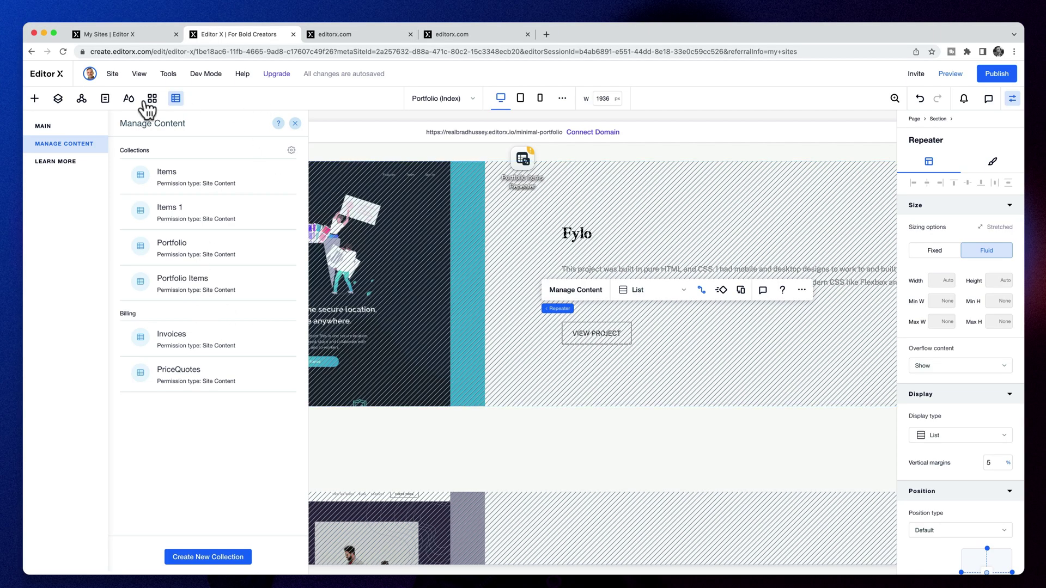
Set the page URL of the Portfolio (Items) page to portfolio/ followed by the Title field
click(105, 98)
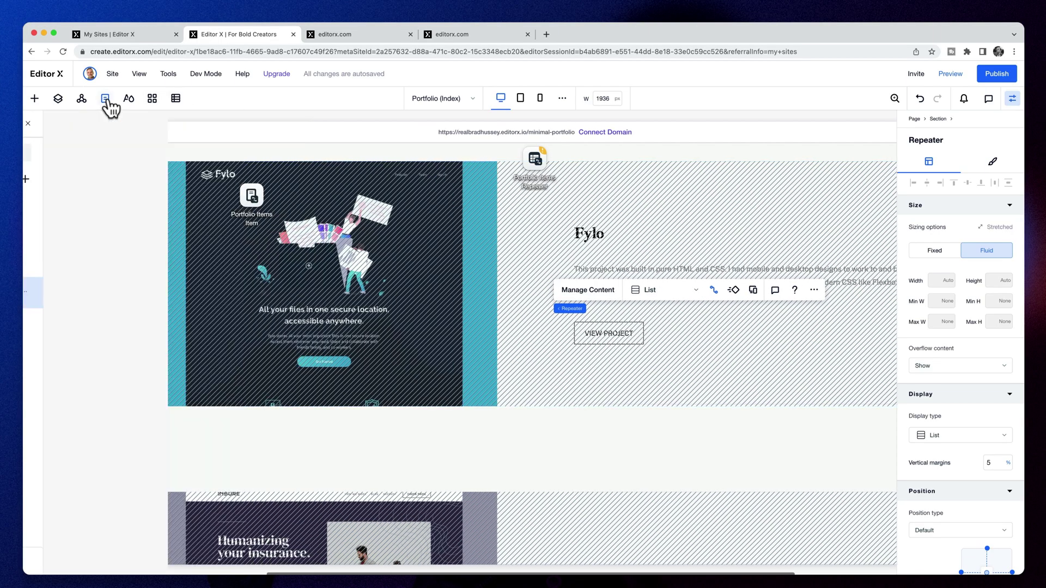
click(149, 293)
click(145, 325)
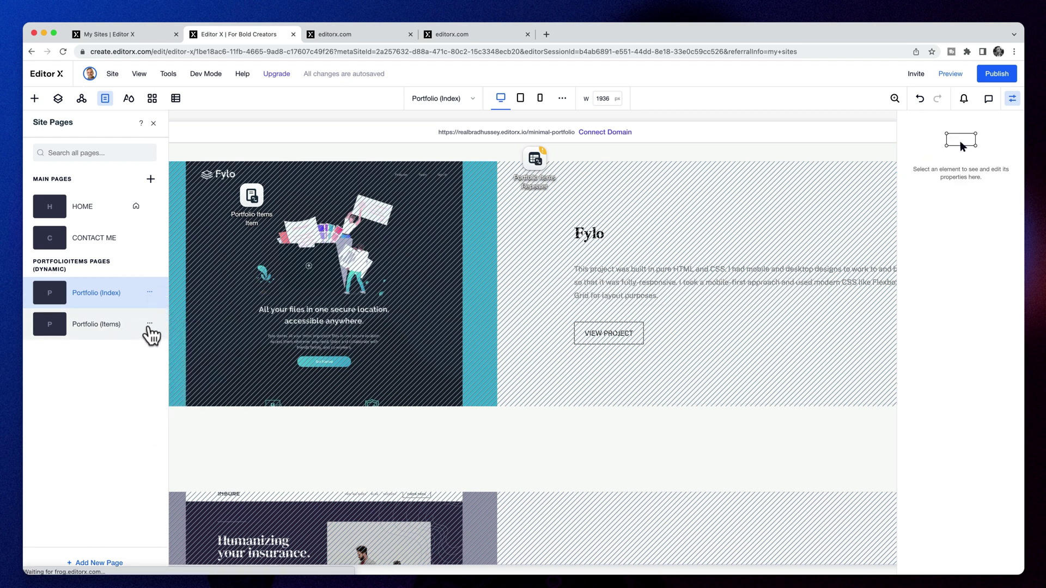
click(149, 324)
click(173, 335)
click(247, 235)
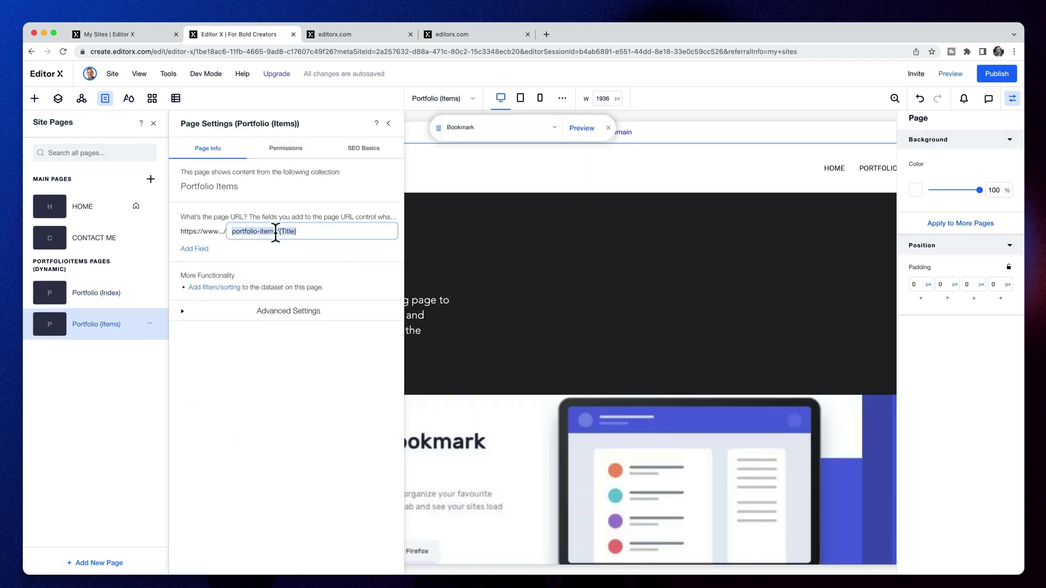
key(BackSpace)
click(267, 363)
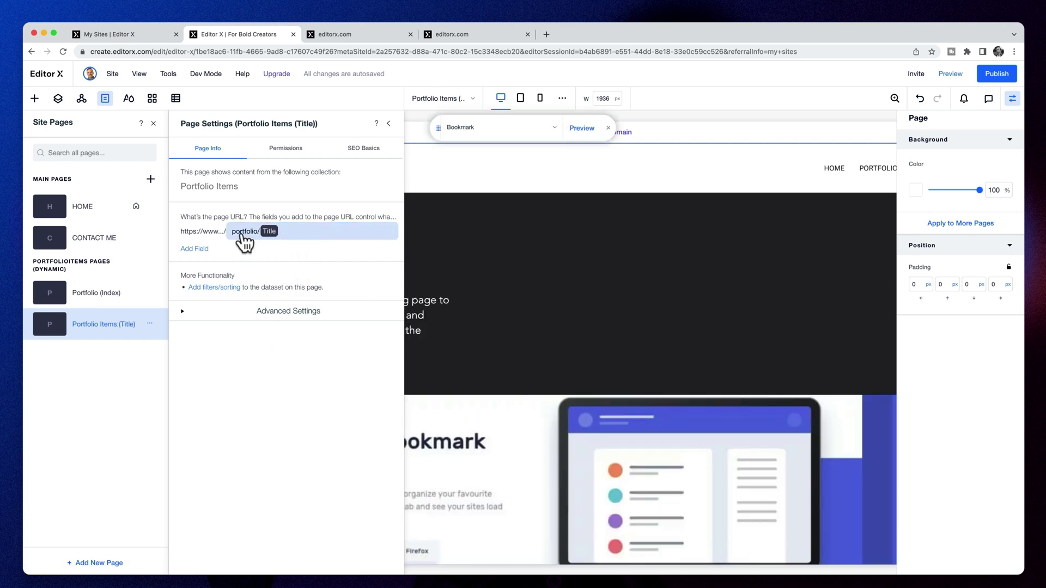
Delete the URL field from the Portfolio Items collection and close the Content Manager
click(176, 99)
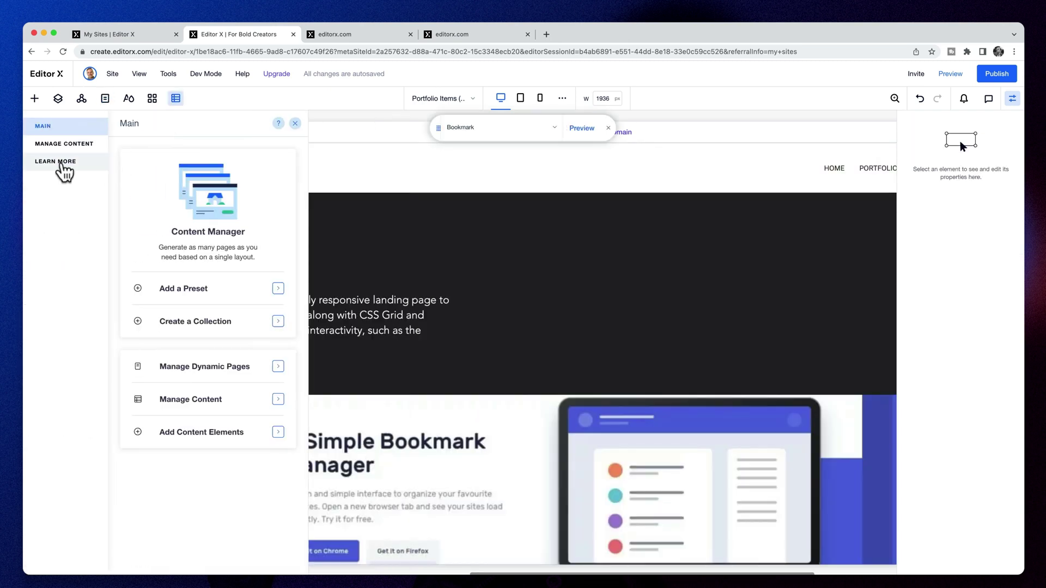
click(63, 143)
click(255, 289)
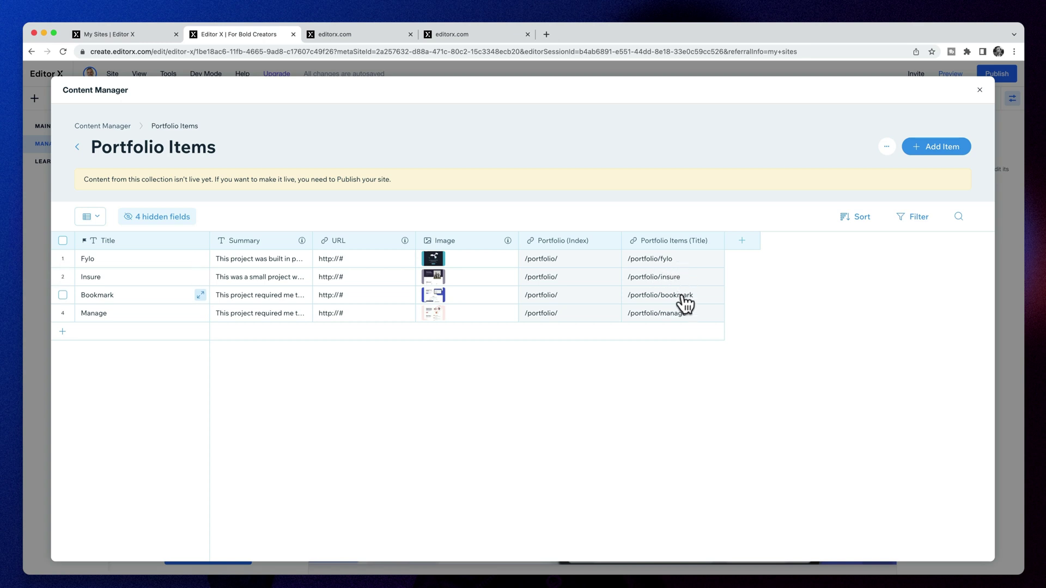
click(381, 241)
click(360, 361)
click(608, 383)
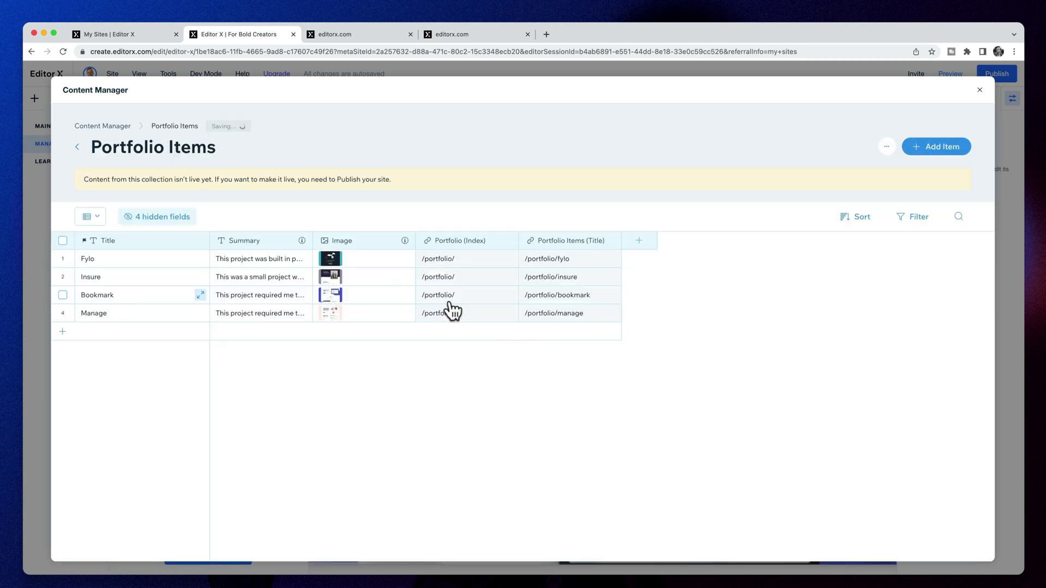
click(979, 93)
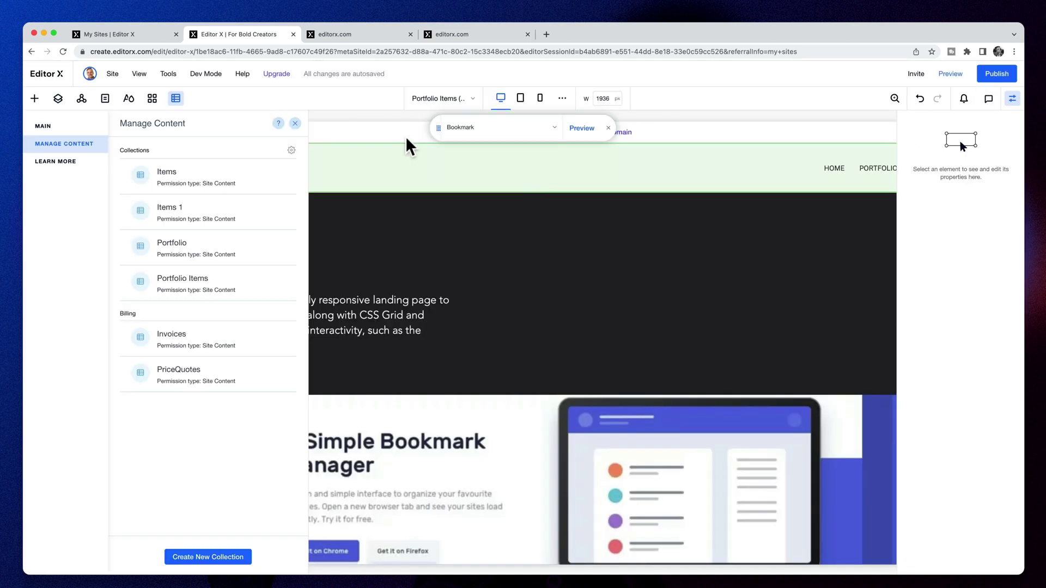
On the Portfolio (Index) page, connect the click action of the repeater's unconnected VIEW PROJECT button to Portfolio Items (Title)
click(295, 124)
click(106, 98)
click(86, 297)
click(617, 399)
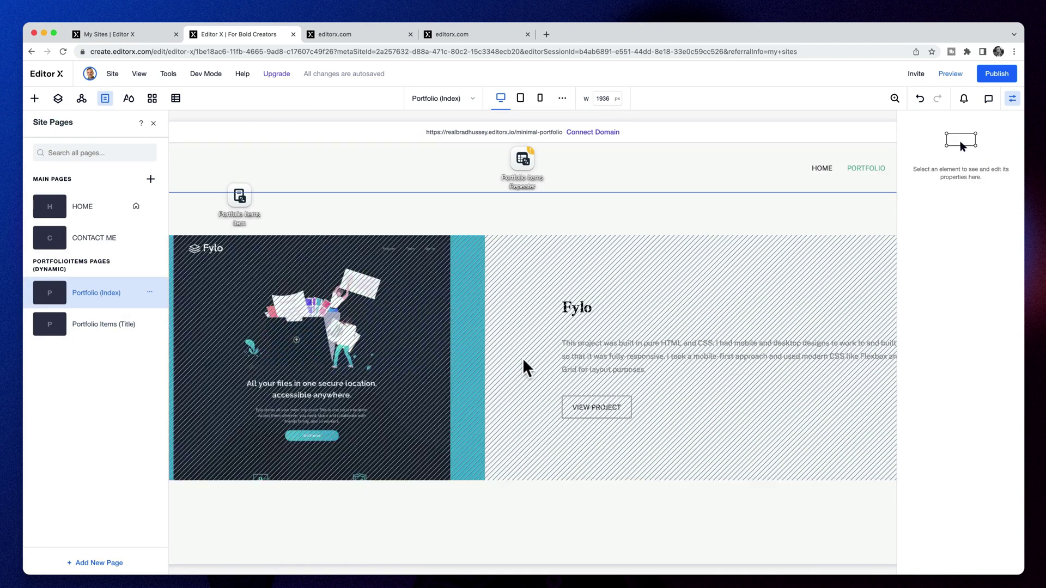
click(609, 405)
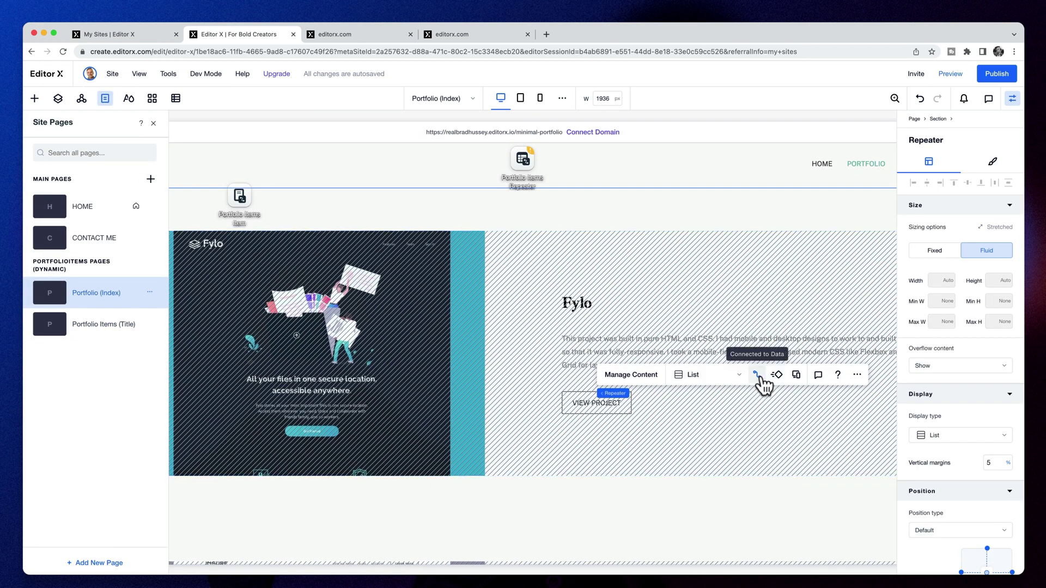
click(757, 375)
scroll(126, 316, down, 3)
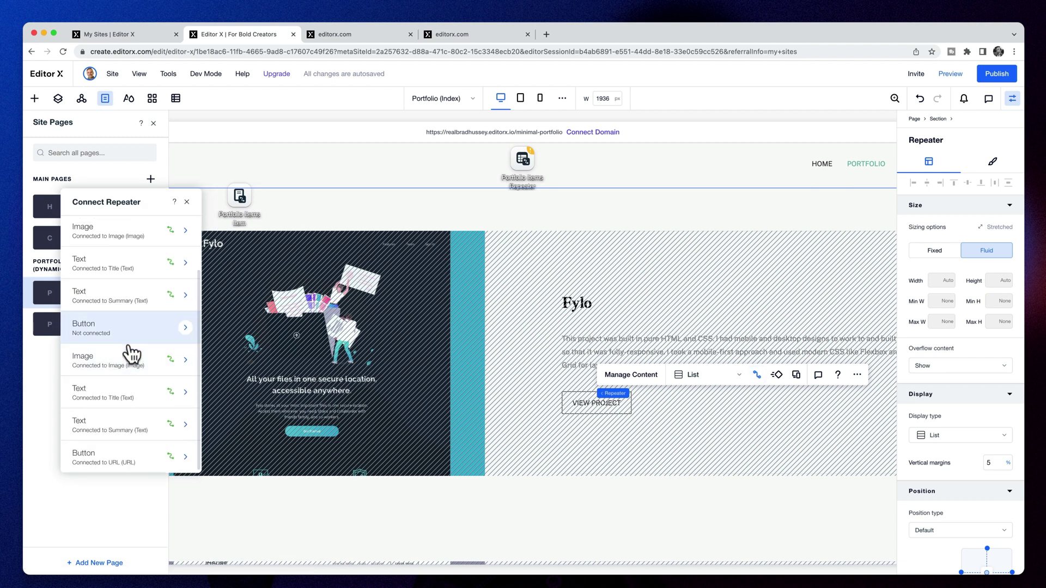
click(186, 328)
click(179, 353)
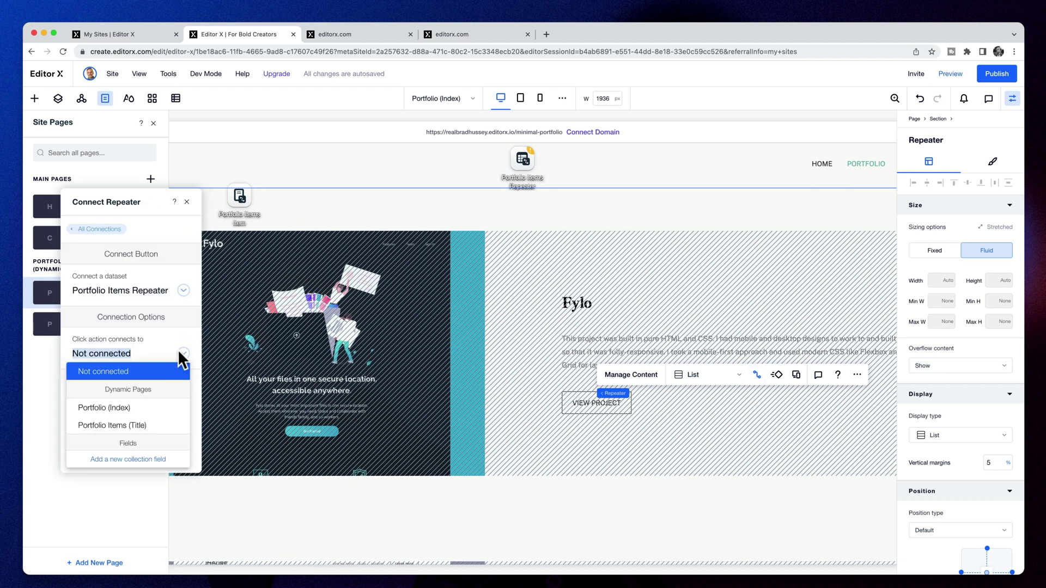
click(121, 426)
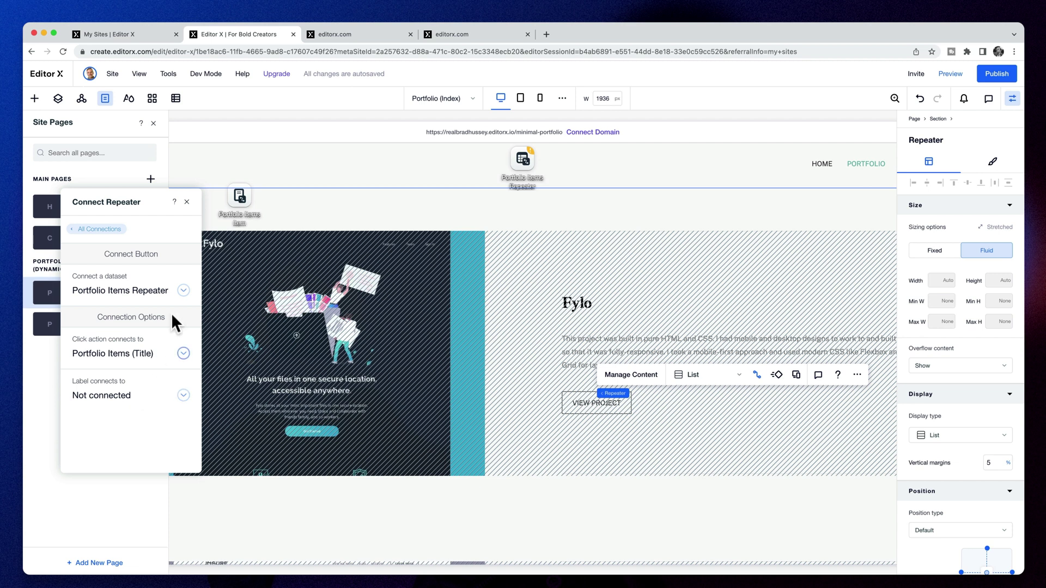
click(186, 202)
Preview the Portfolio (Index) page, open the Insure project from its VIEW PROJECT button and look through its item page
click(950, 76)
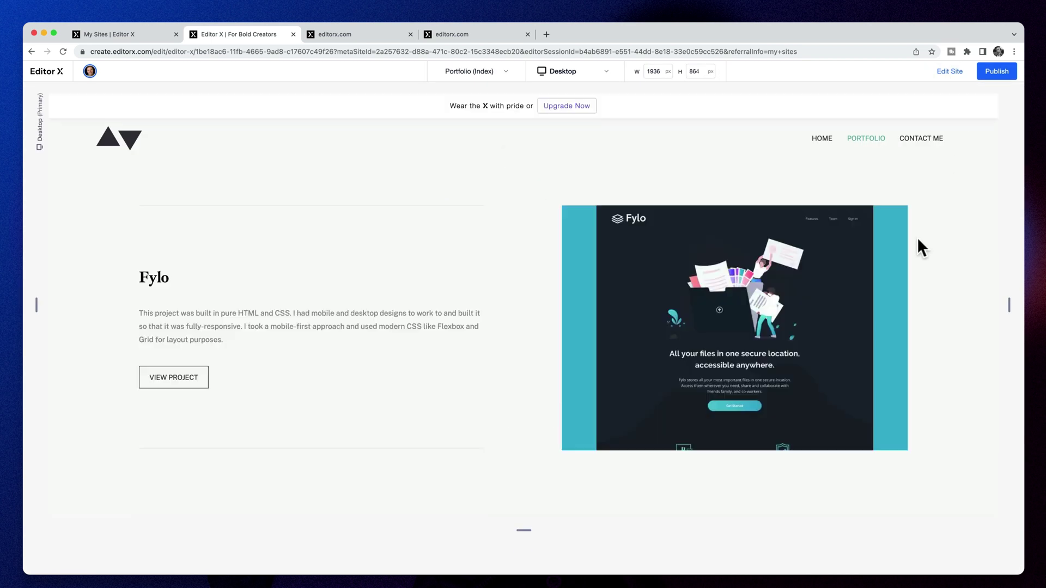
scroll(403, 327, down, 6)
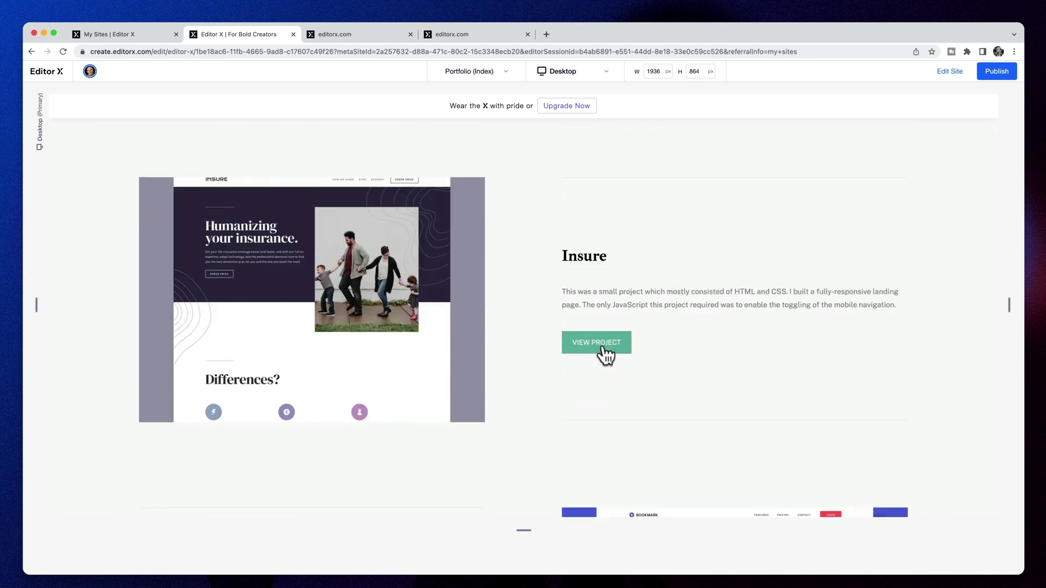
click(605, 357)
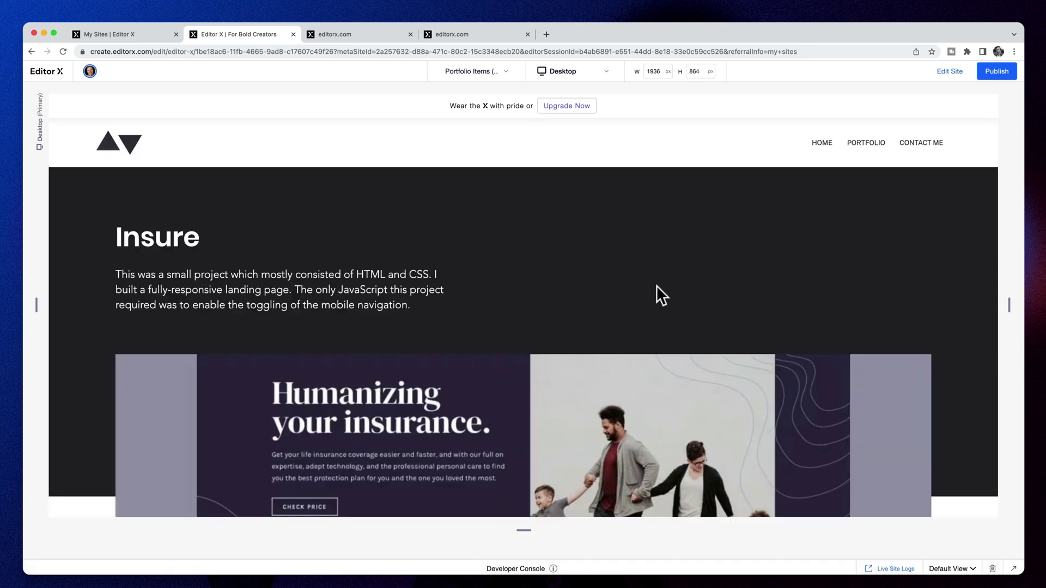
scroll(657, 286, down, 10)
scroll(702, 284, up, 3)
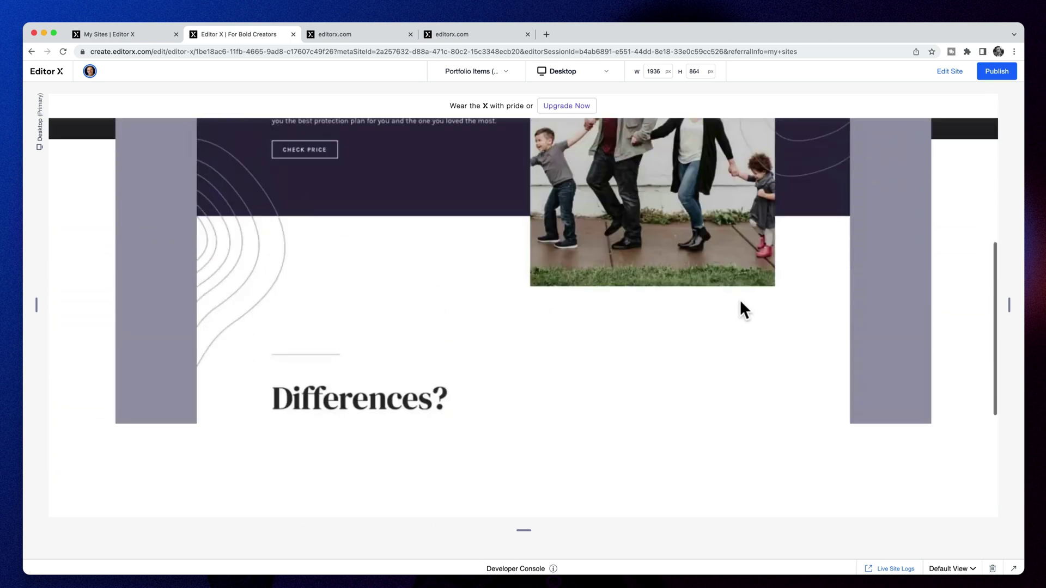
scroll(741, 303, up, 10)
scroll(766, 285, down, 2)
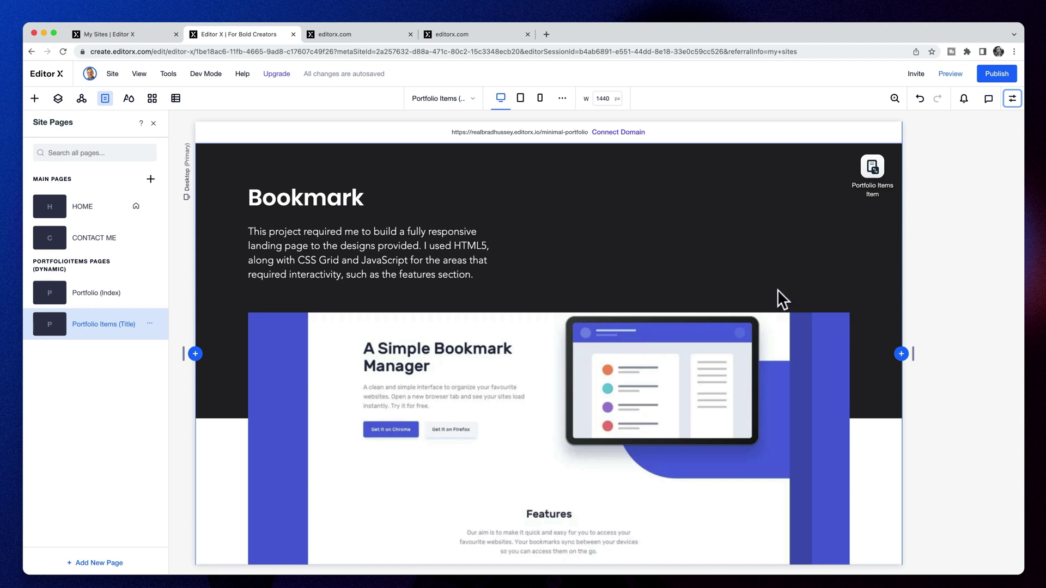
Switch to the minimalist-portfolio-website design in Figma and examine the desktop Portfolio Detail frames for Manage and Bookmark
key(super+Tab)
scroll(409, 304, up, 2)
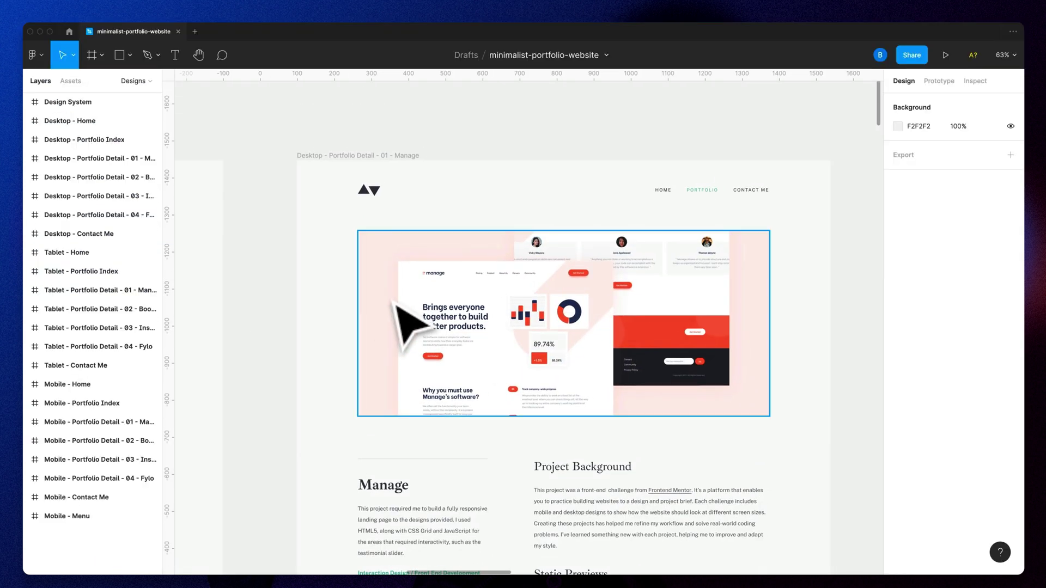
scroll(643, 299, down, 5)
scroll(637, 294, right, 10)
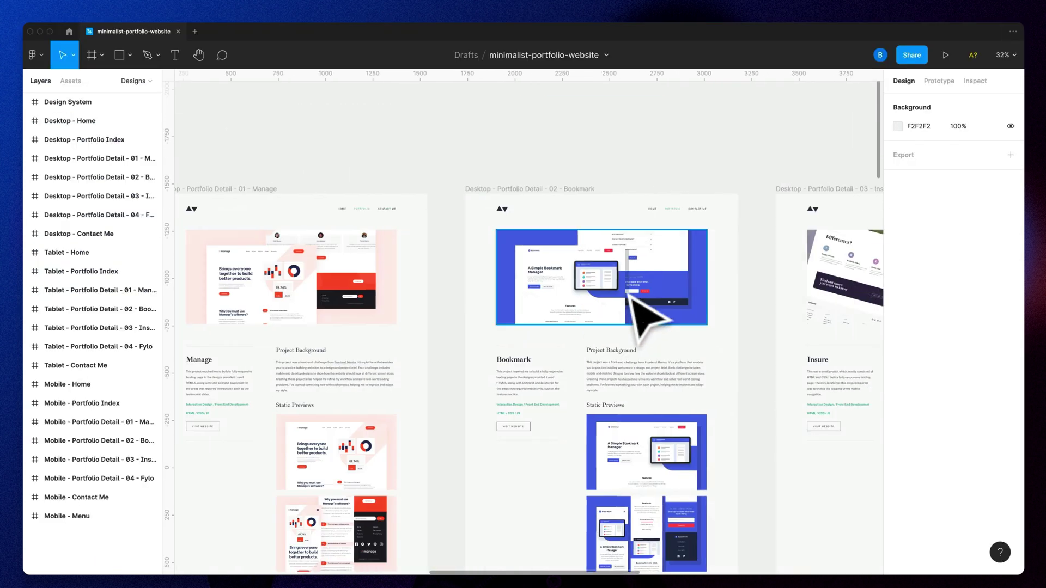
Examine the Desktop Portfolio Detail - 01 Manage frame in Figma, from the hero image and project text to the previews, project navigation and footer
scroll(632, 306, left, 10)
scroll(577, 278, down, 3)
scroll(561, 264, up, 2)
scroll(539, 269, up, 5)
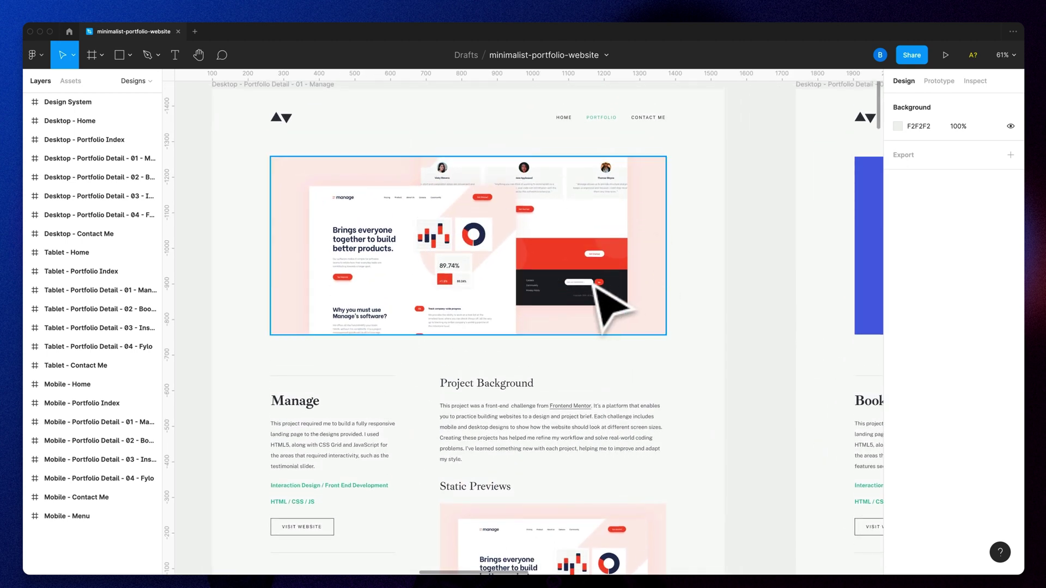
scroll(640, 267, up, 1)
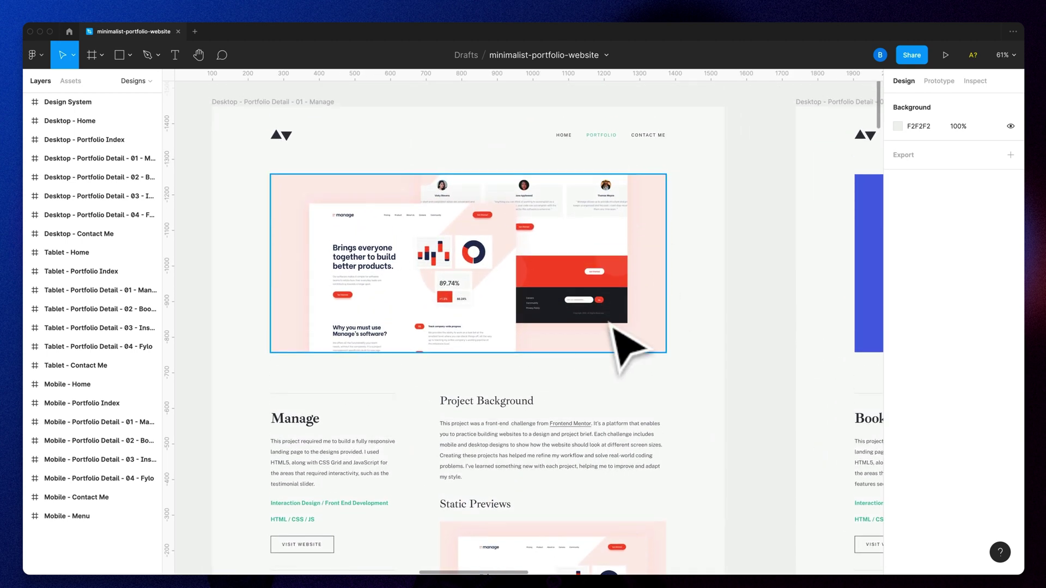
scroll(567, 294, down, 1)
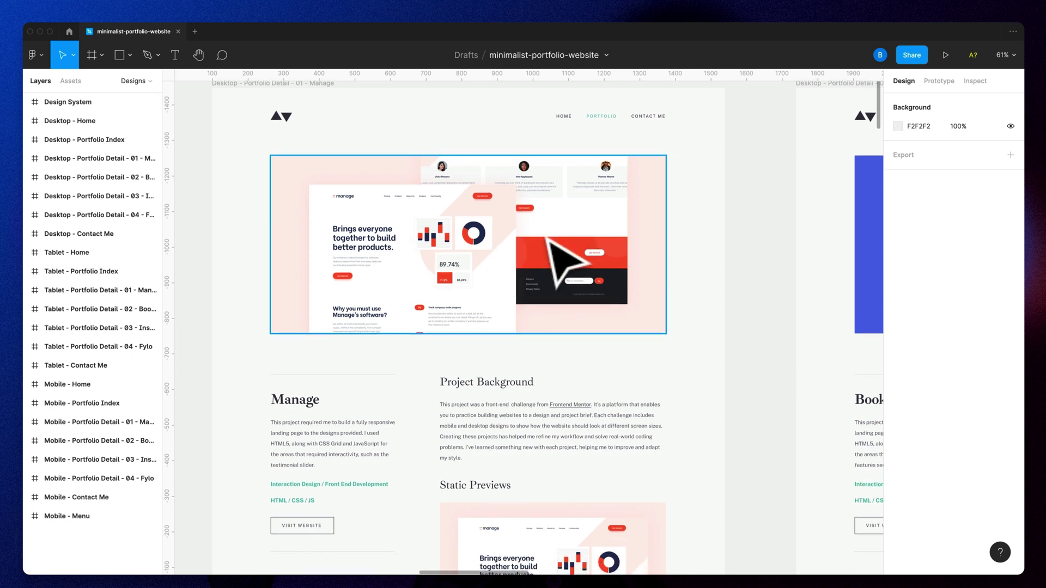
scroll(463, 261, down, 8)
scroll(479, 277, down, 3)
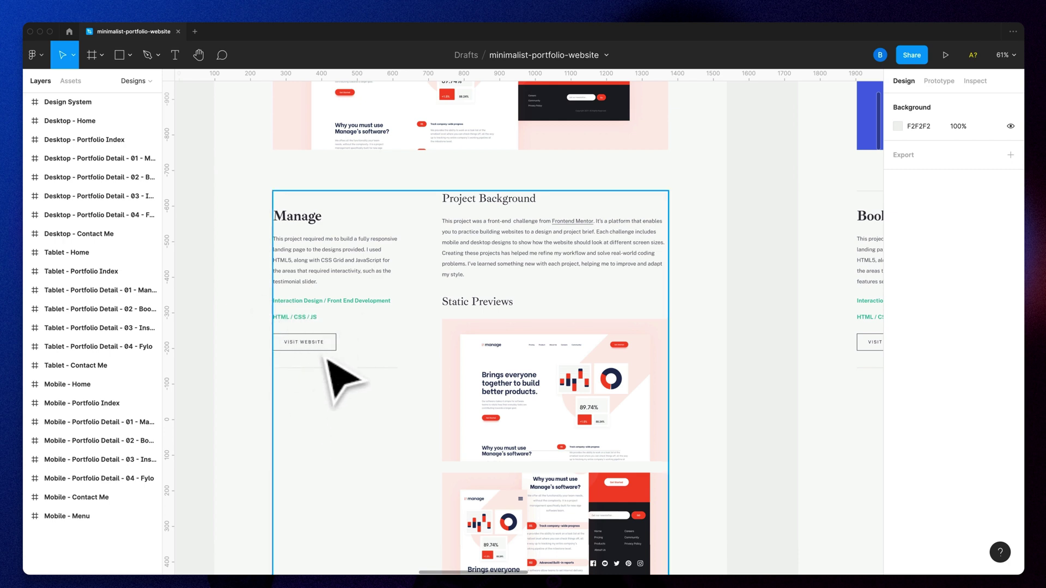
scroll(561, 187, right, 3)
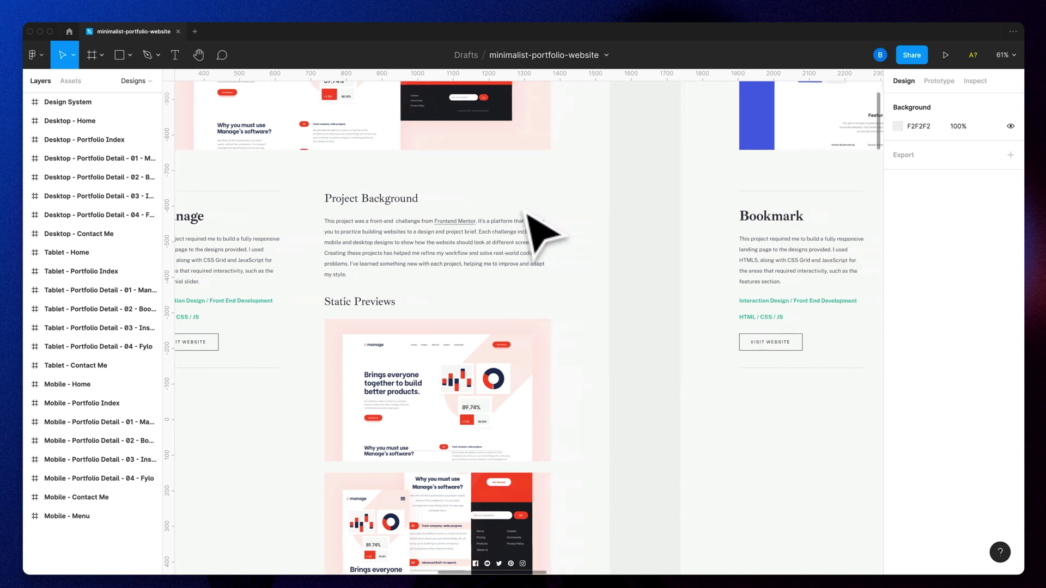
scroll(497, 257, left, 2)
scroll(523, 264, down, 5)
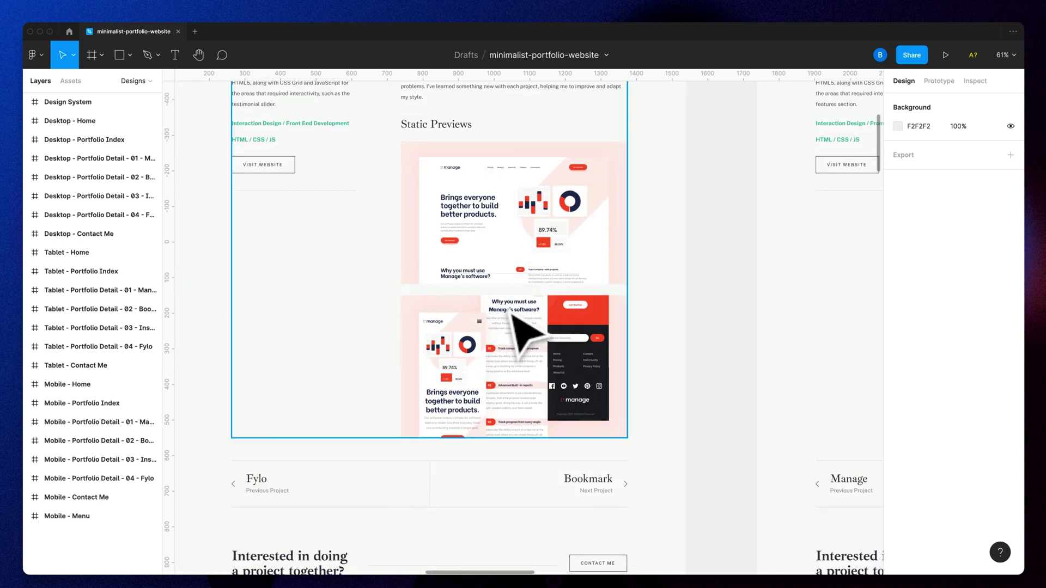
scroll(520, 305, down, 5)
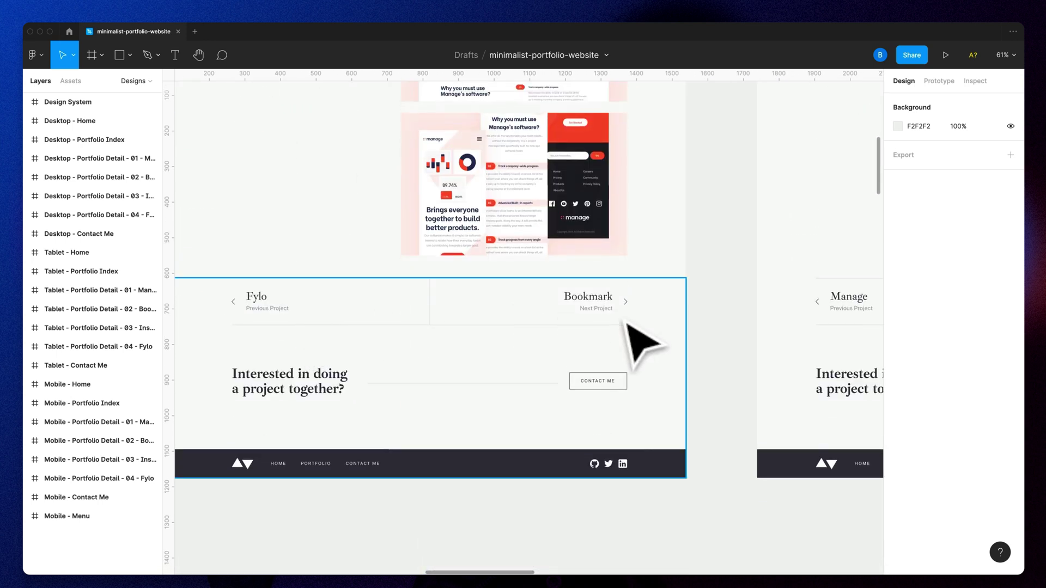
scroll(605, 324, up, 12)
scroll(589, 327, down, 12)
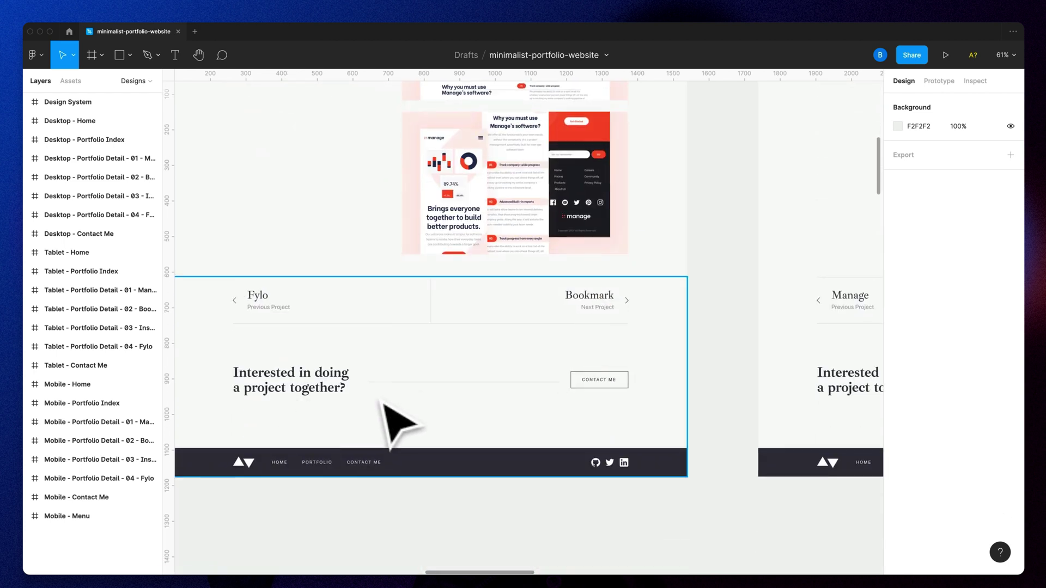
scroll(530, 433, up, 10)
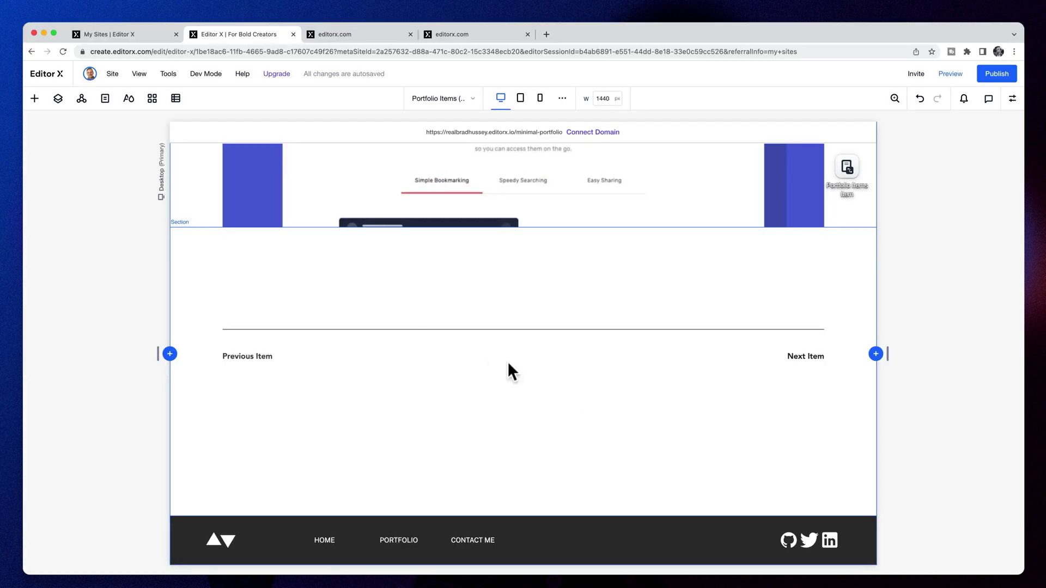
Switch to Editor X, add the Pre Footer site master to the Portfolio Items (Title) page and place it directly above the Footer
click(81, 99)
click(103, 333)
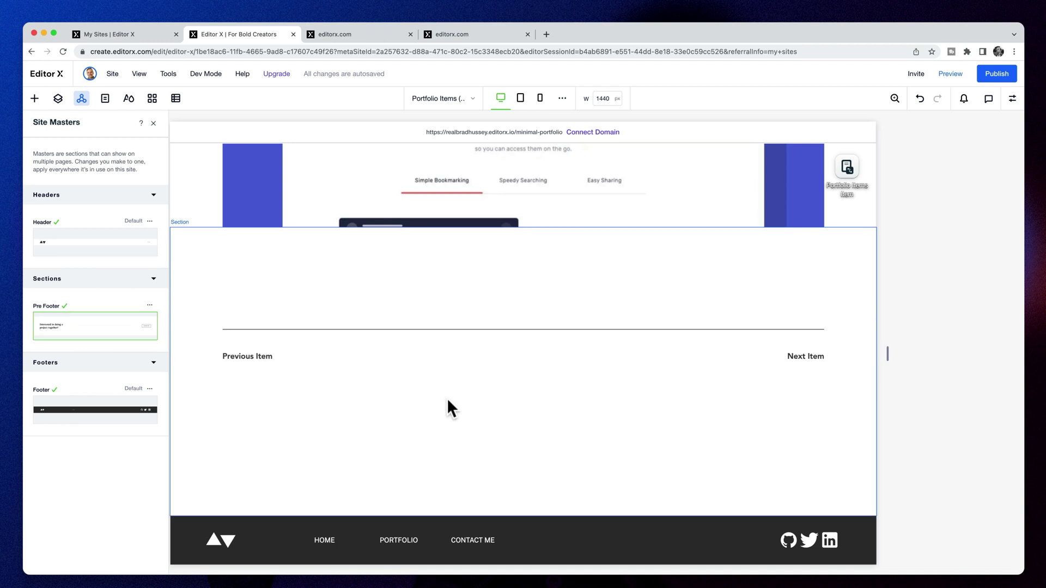
click(58, 98)
drag(76, 185, 103, 230)
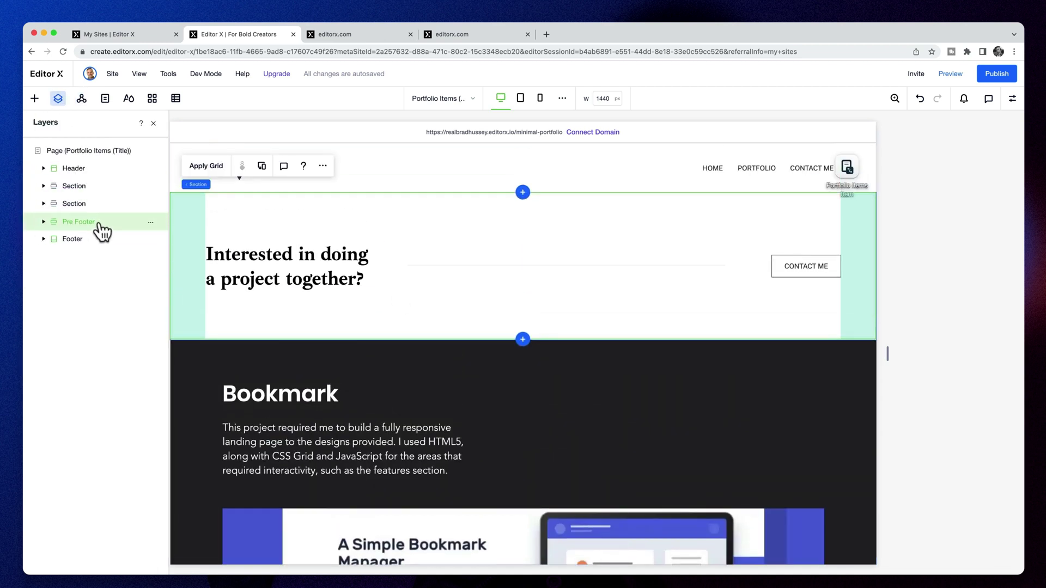
scroll(601, 450, up, 15)
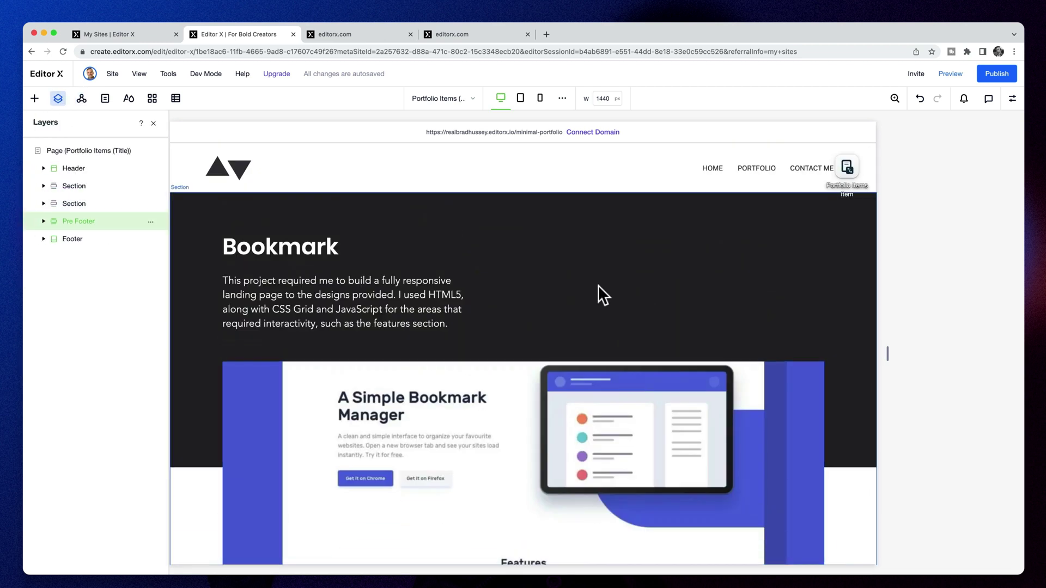
Delete the dark section below the header together with its title, description, image and container
click(597, 286)
click(76, 204)
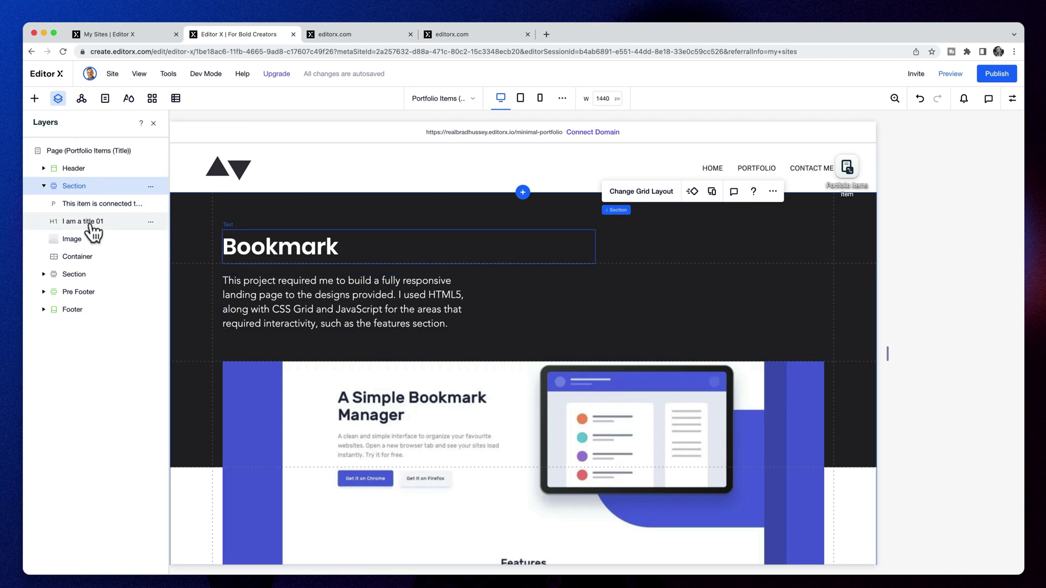
key(Delete)
key(Delete)
click(139, 186)
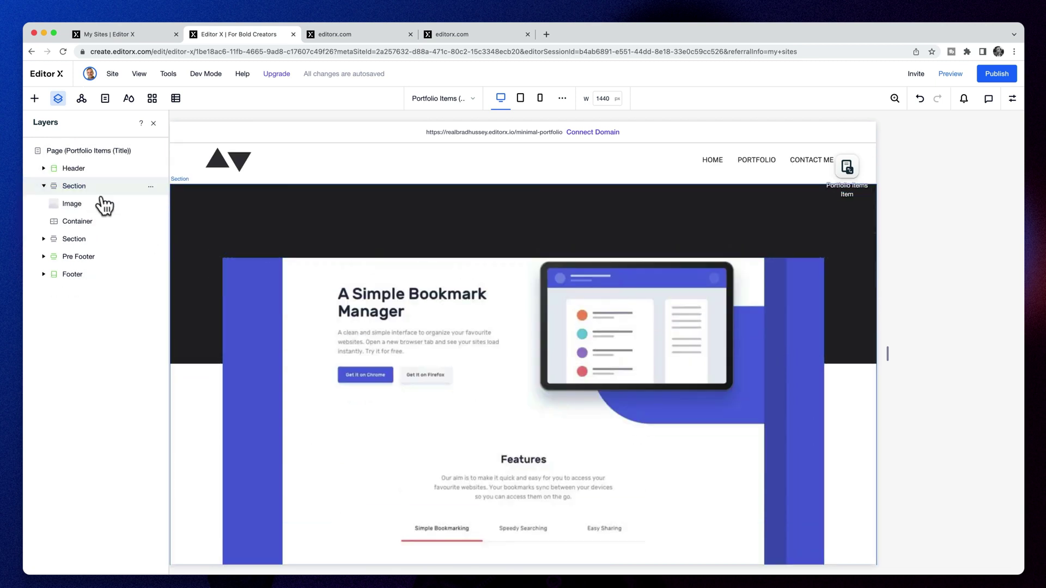
key(Delete)
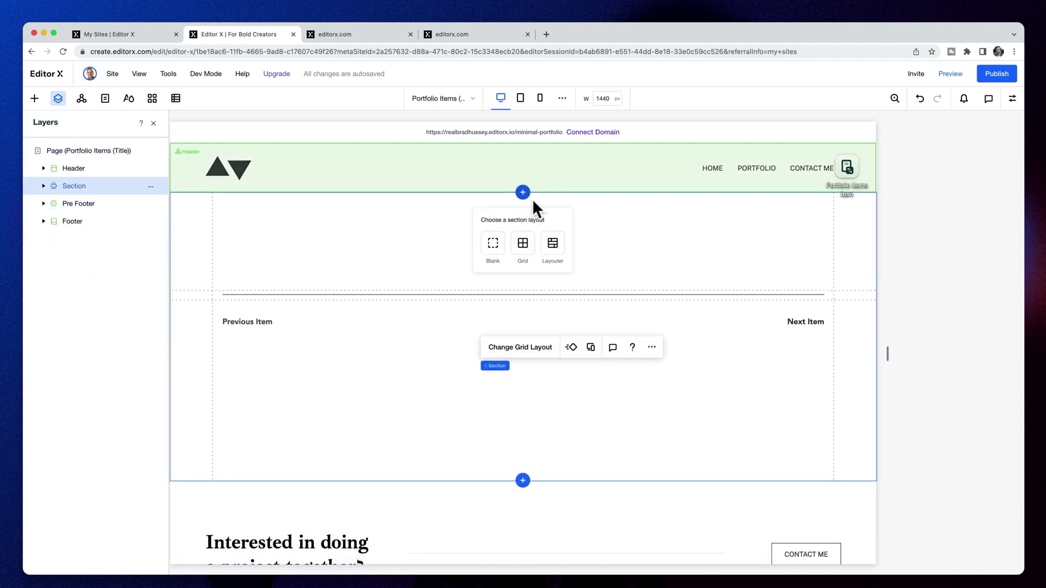
Add a blank section directly below the header and insert an image into it
click(494, 243)
click(35, 98)
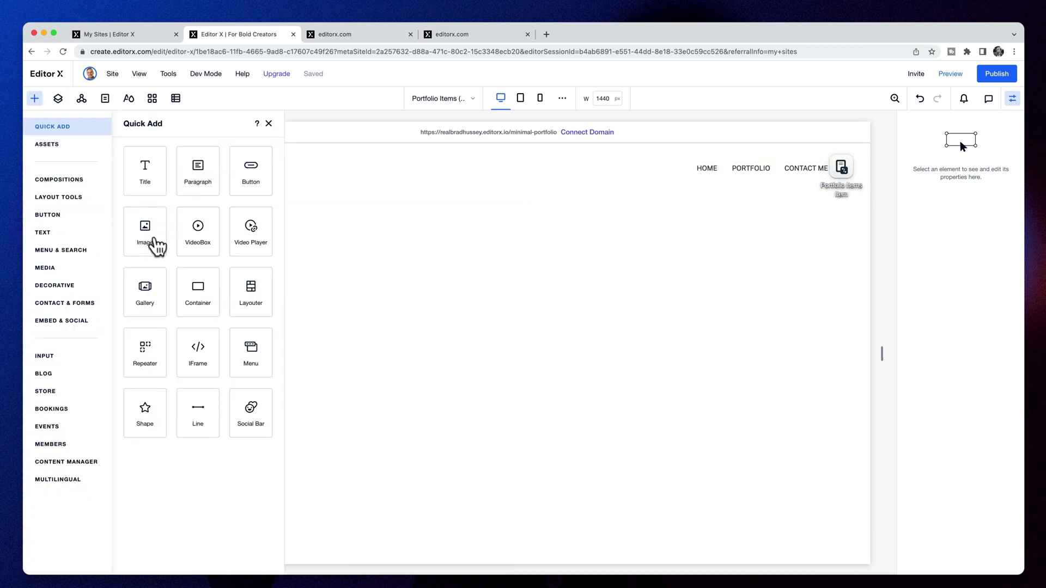
click(154, 242)
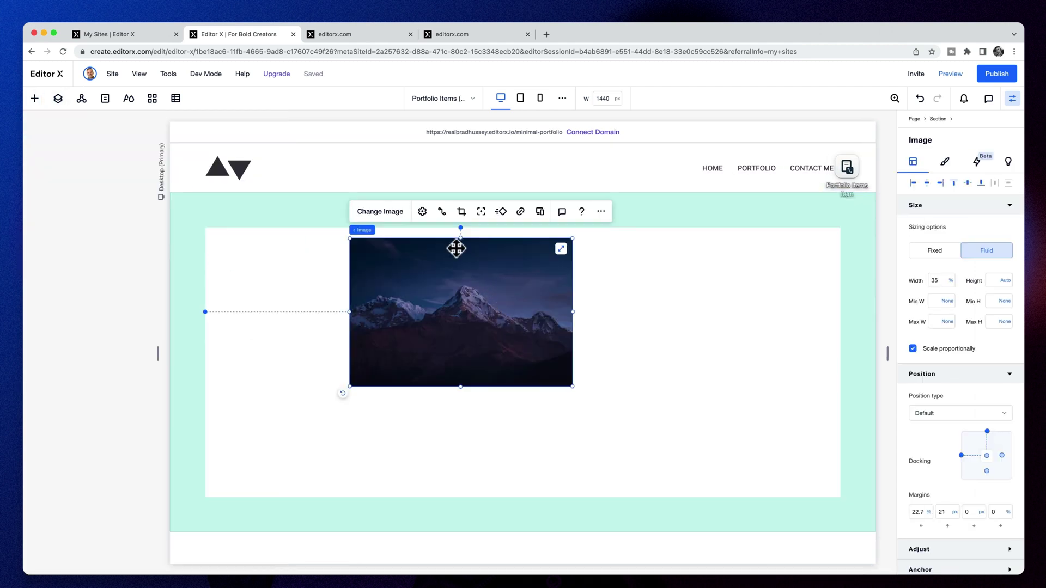
Connect the image to the Portfolio Items Item dataset with source Image and alt text Title, and stretch it to fill the section
click(442, 212)
click(654, 397)
click(630, 430)
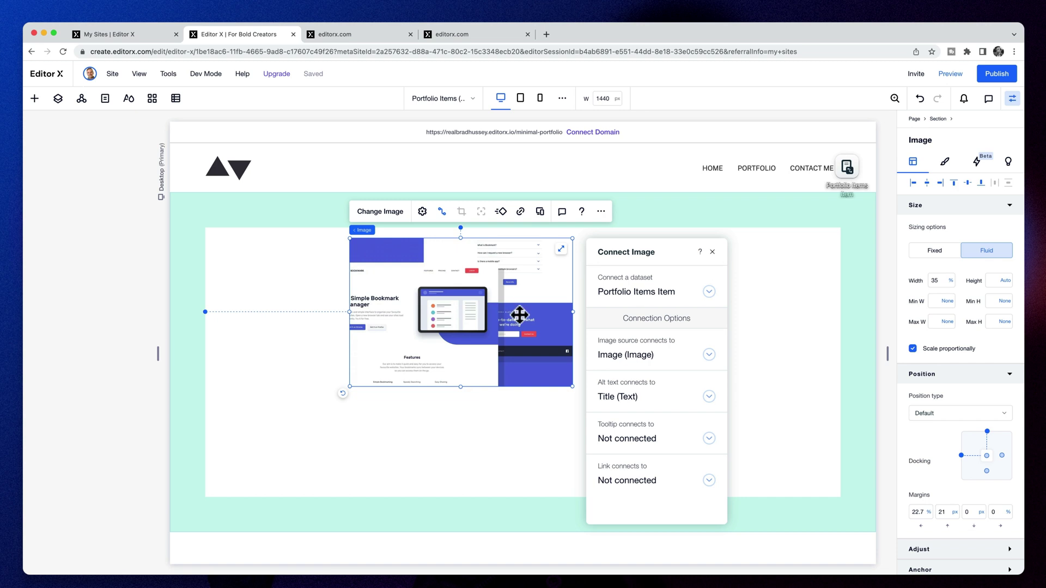
click(495, 293)
click(560, 248)
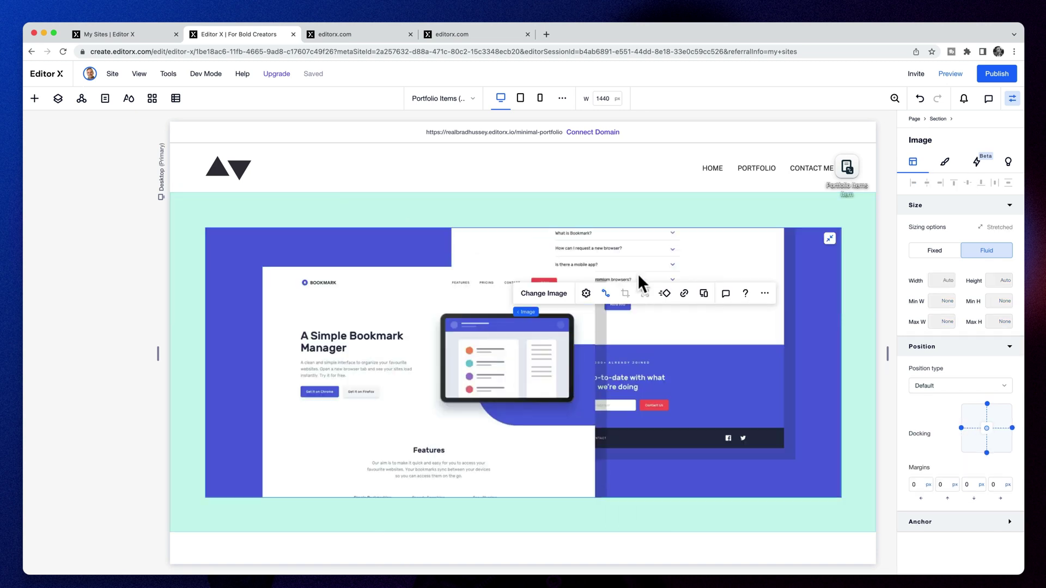
Set the image section's padding to 3% at the top and bottom and 5% at the left and right
click(859, 474)
click(973, 474)
text(3)
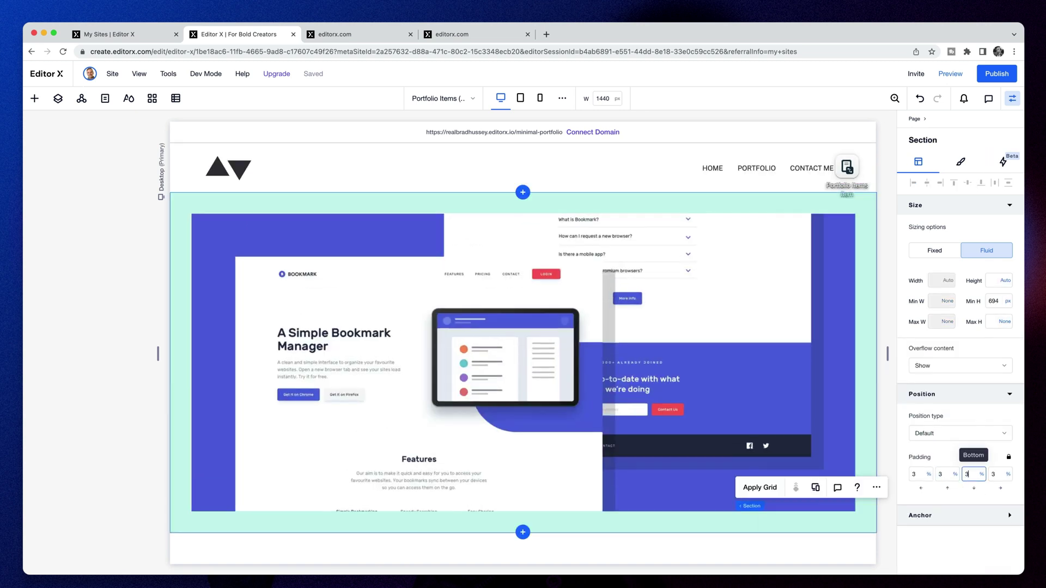
click(1009, 457)
click(915, 474)
text(5)
click(994, 473)
text(5)
Following the Bookmark detail frame in Figma, add a section with a 2x1 grid below the image section in Editor X
scroll(813, 407, down, 2)
scroll(828, 398, up, 2)
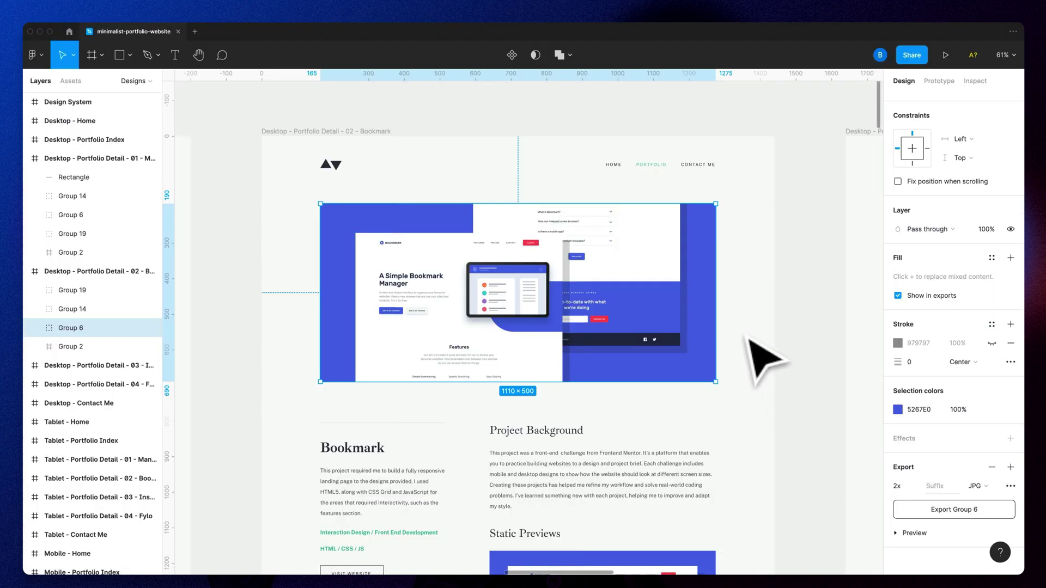
scroll(724, 332, down, 5)
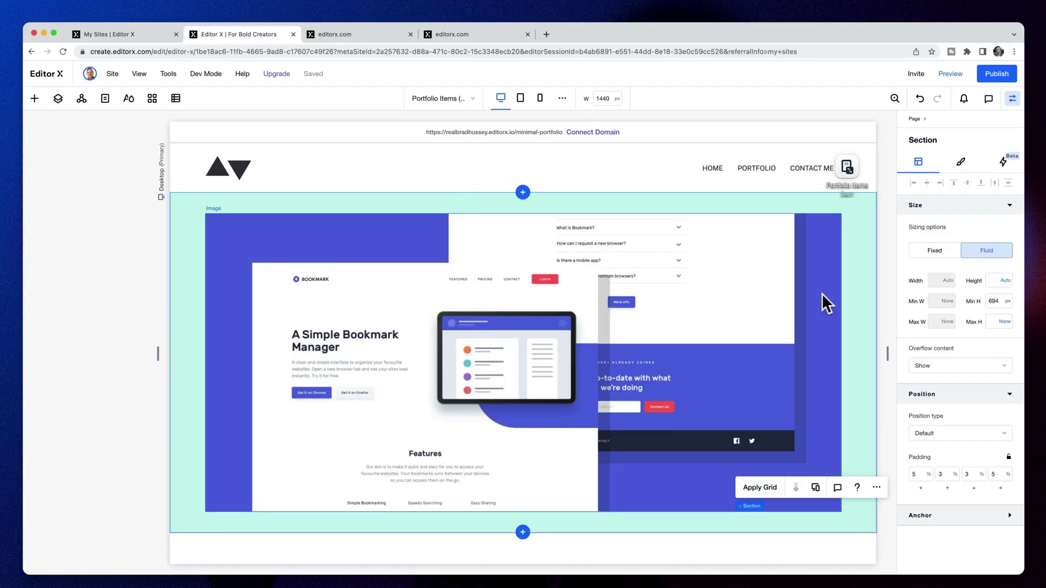
click(894, 290)
scroll(734, 366, down, 3)
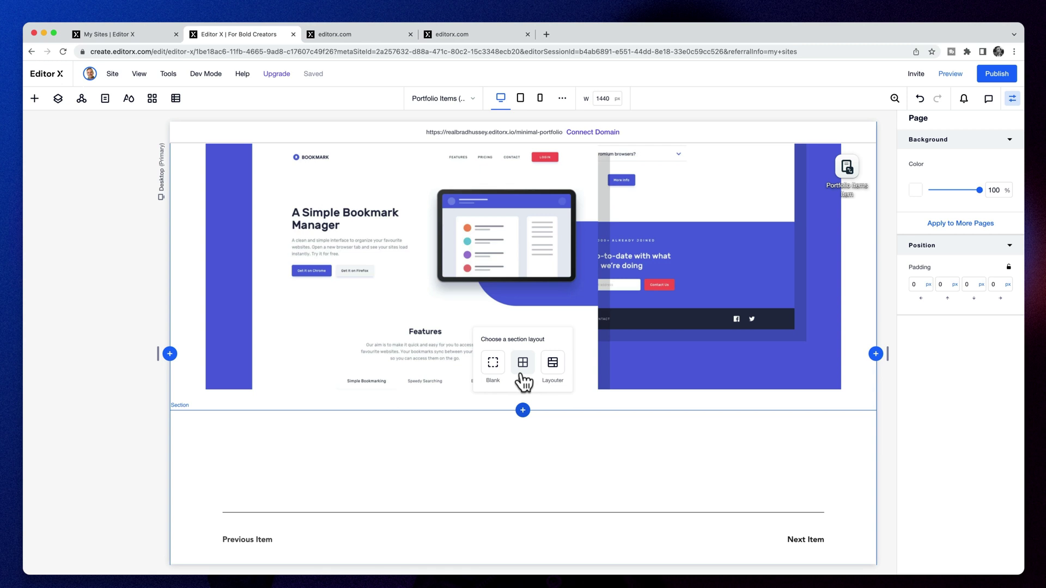
click(522, 374)
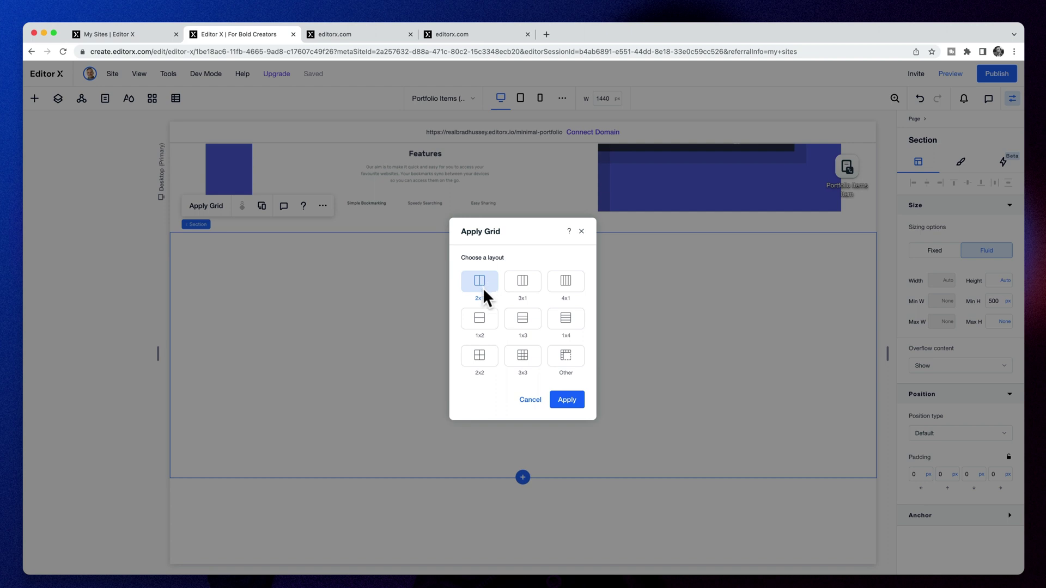
click(568, 401)
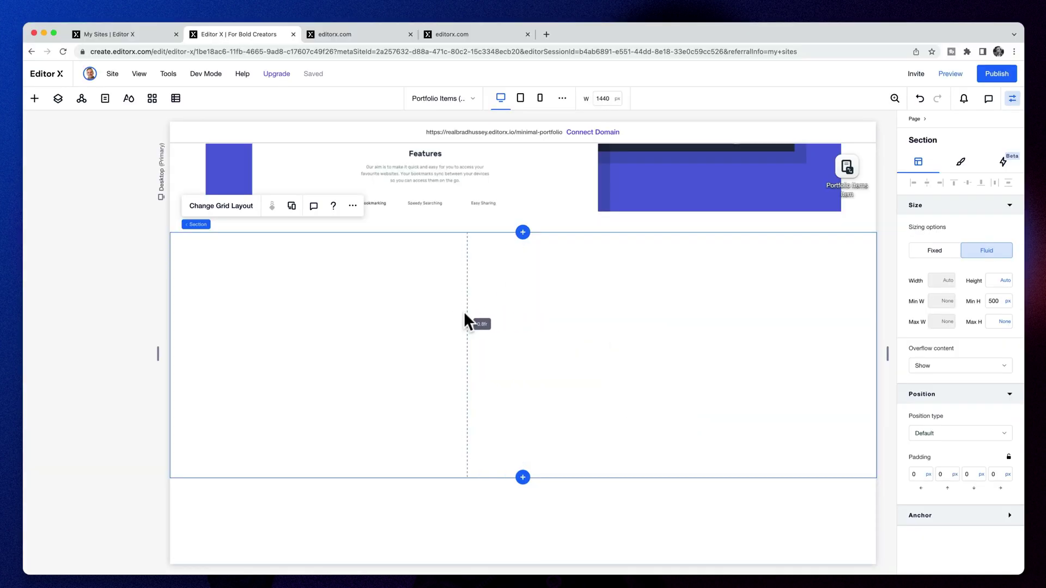
Size the new section's grid columns to 0.8fr and 1.2fr
click(221, 205)
click(528, 356)
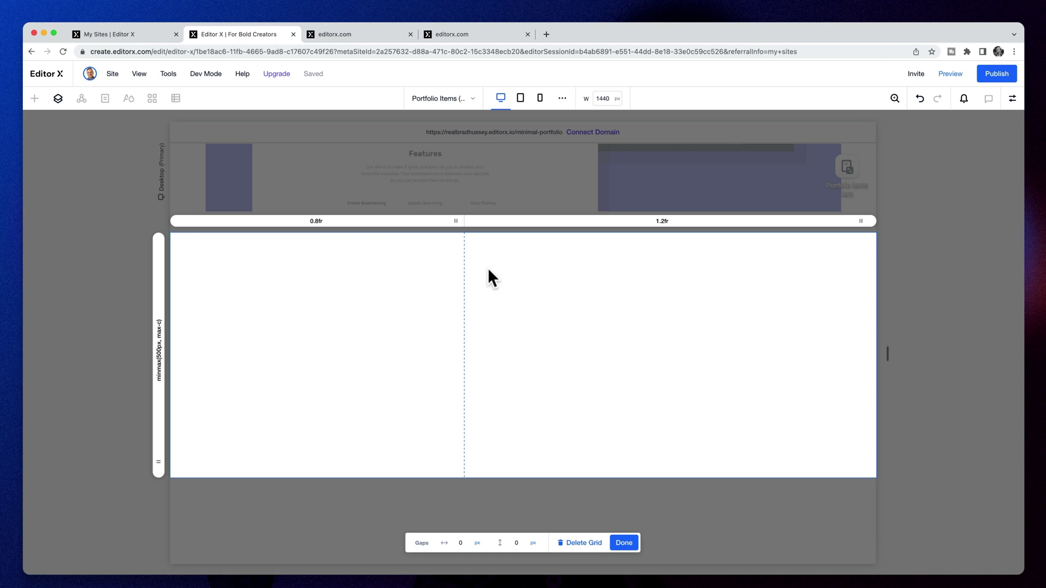
click(624, 543)
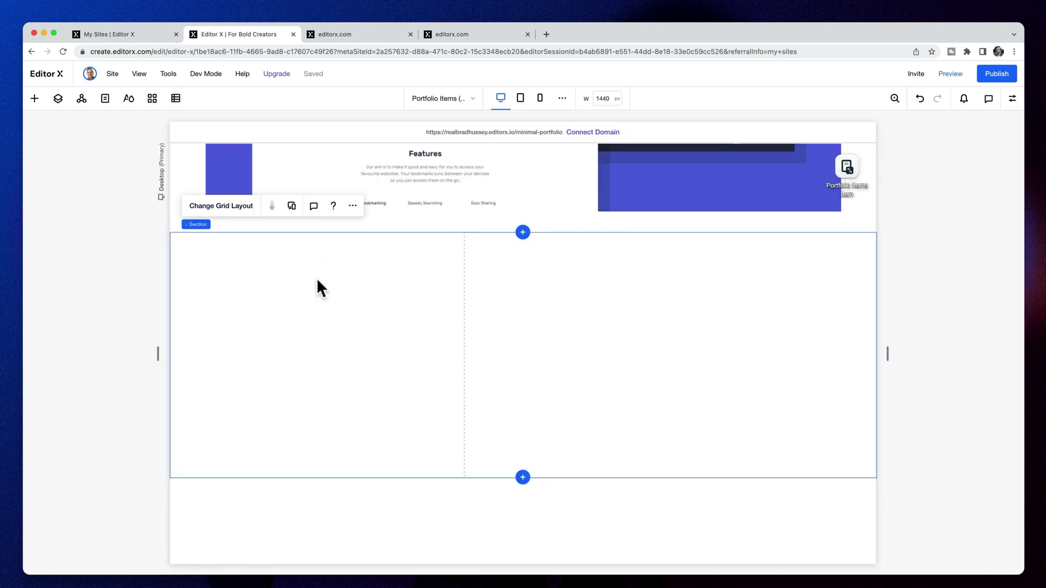
Set the grid section's left and right padding to 5%
click(1012, 99)
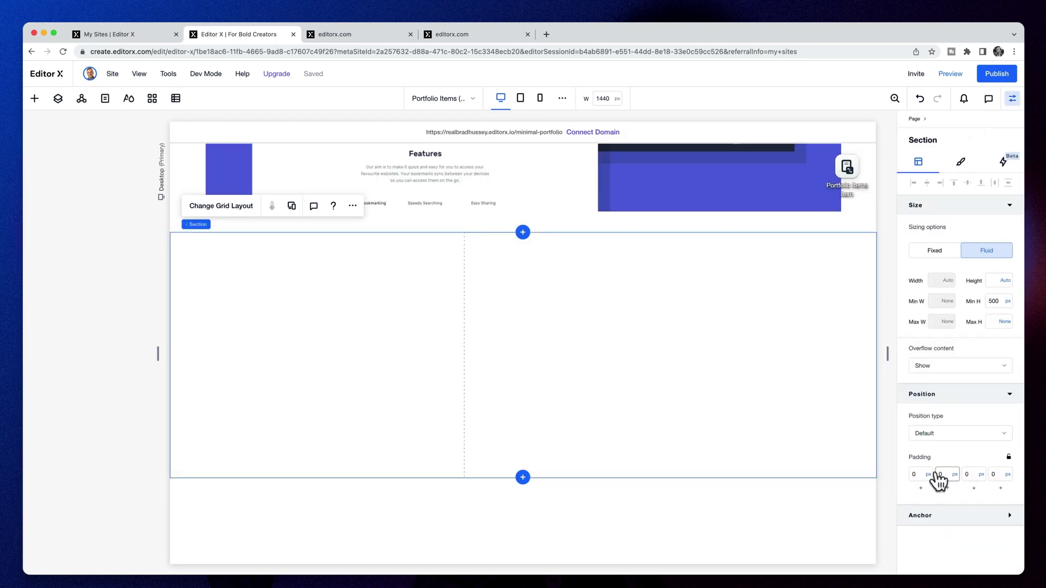
click(997, 474)
text(5)
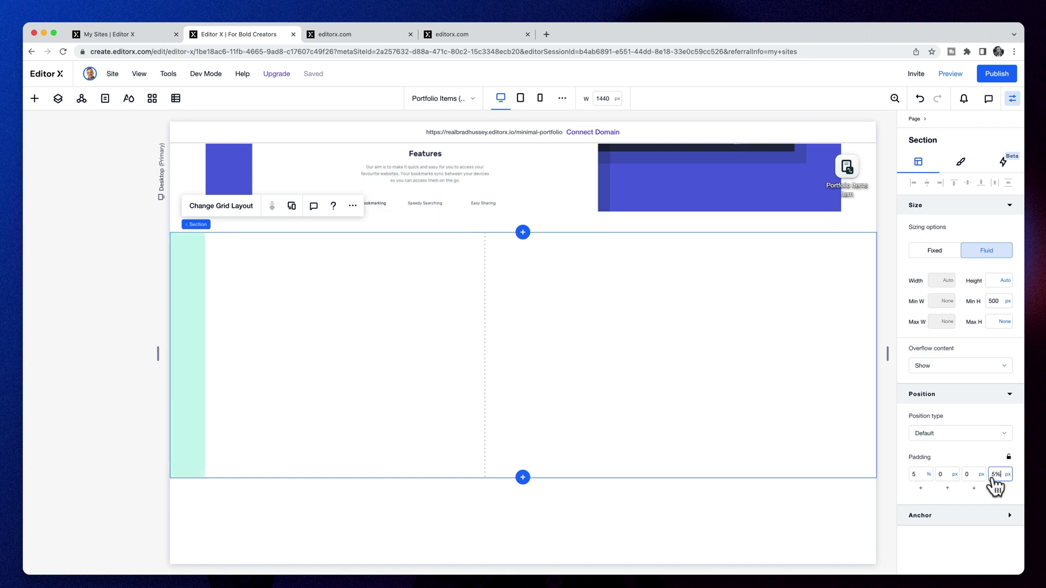
text(%)
key(Return)
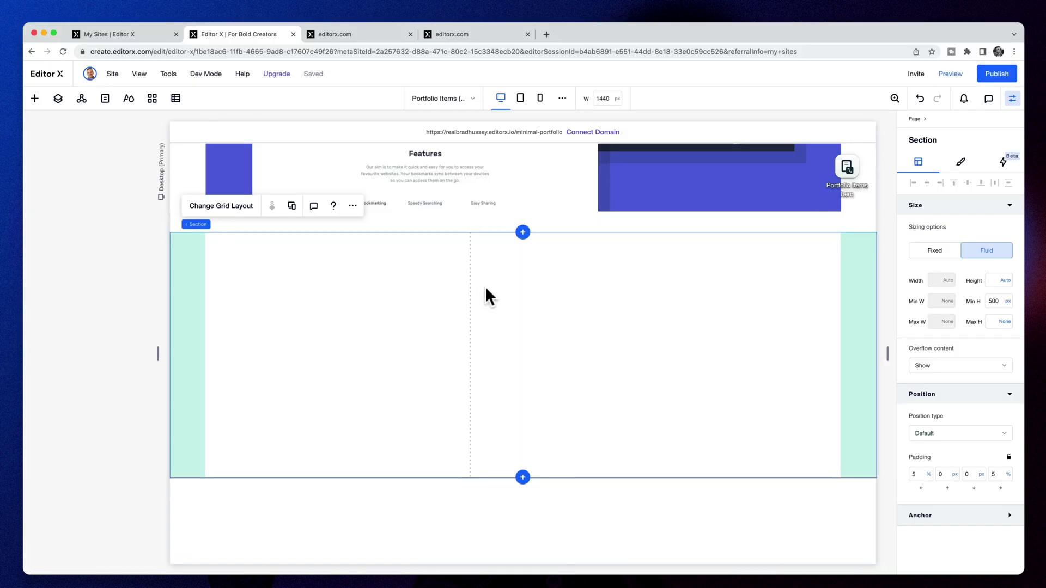
Set the horizontal gap between the section's two grid columns to 5%
click(230, 207)
click(538, 354)
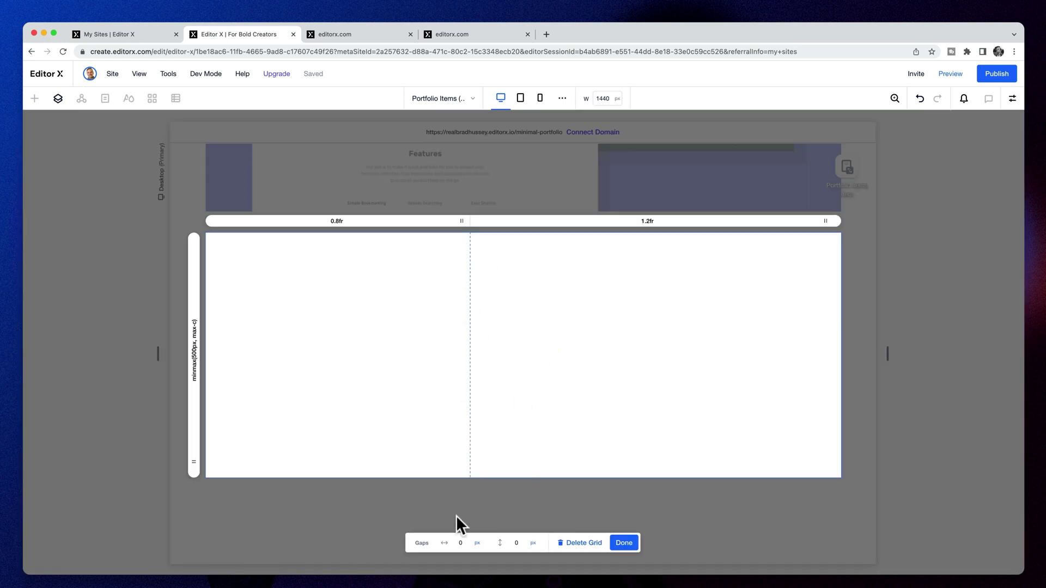
text(5%)
key(Tab)
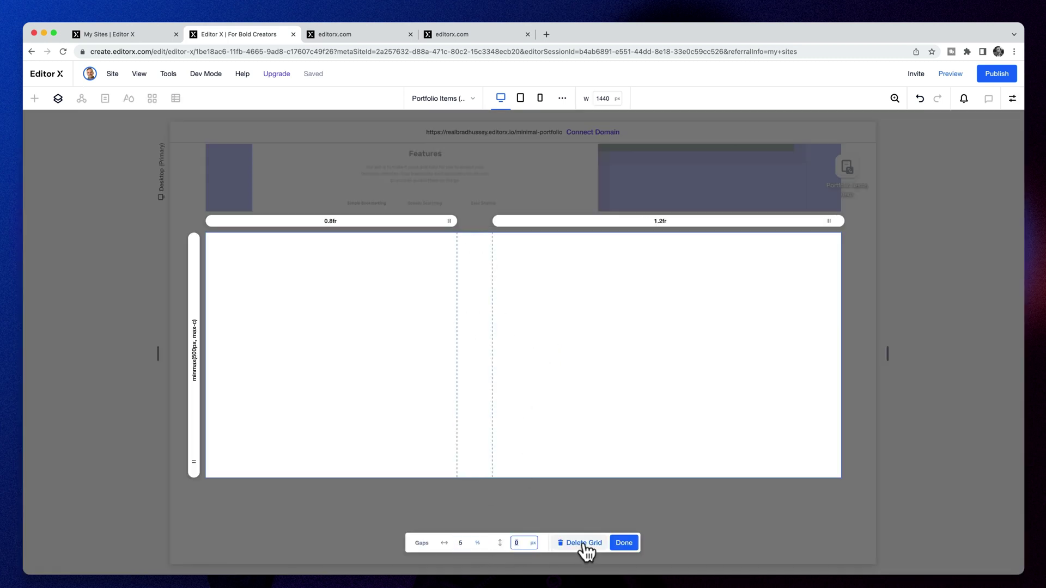
click(624, 543)
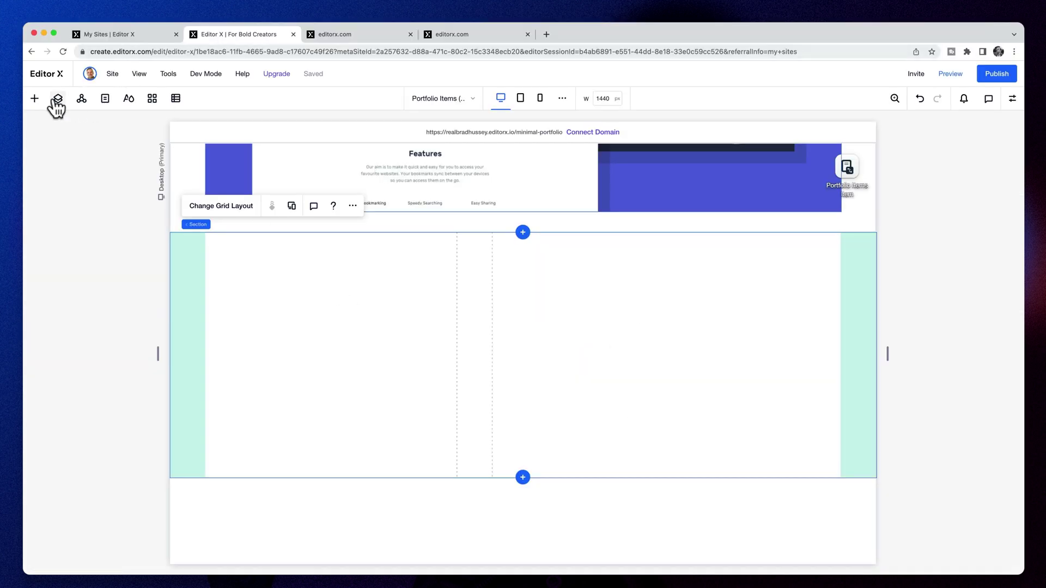
Add a container stretched across the section grid's first column and make its background transparent
click(35, 98)
drag(205, 303, 361, 327)
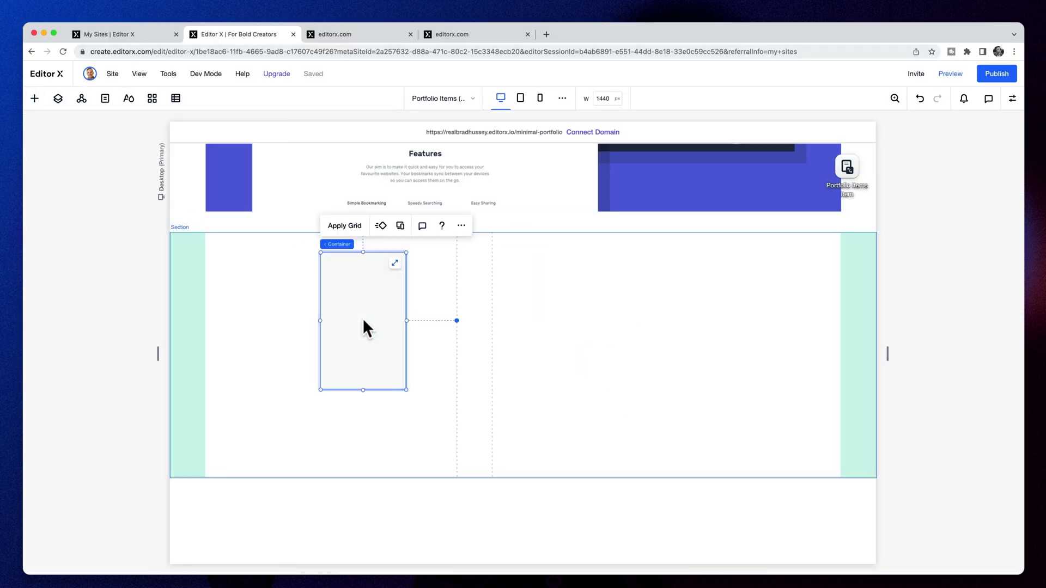
click(1013, 100)
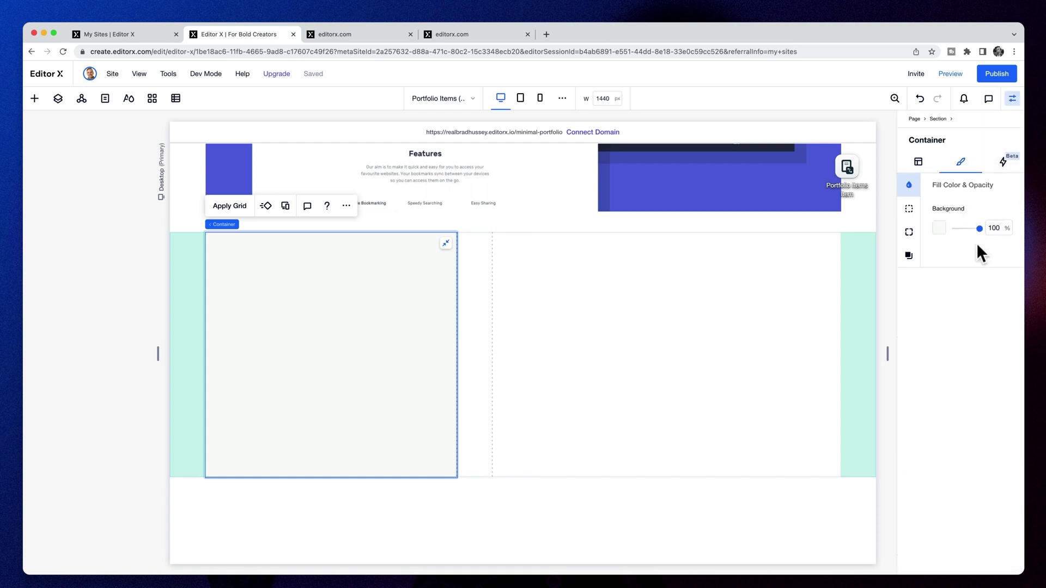
Add a title and a paragraph below it inside the first column's container
click(35, 98)
drag(145, 169, 322, 292)
click(34, 98)
drag(196, 175, 369, 317)
Place the Button - Line asset from the Portfolio Site library below the paragraph in the container
click(36, 99)
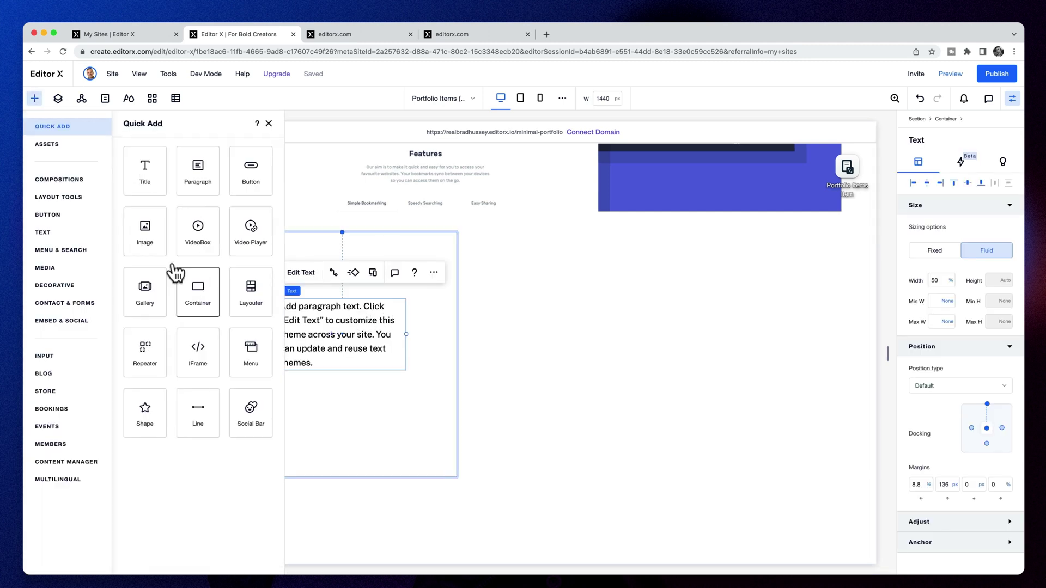
click(28, 156)
drag(304, 415, 322, 428)
click(332, 279)
Add two text lines above the button reading "project categories" and "tags go here"
click(34, 98)
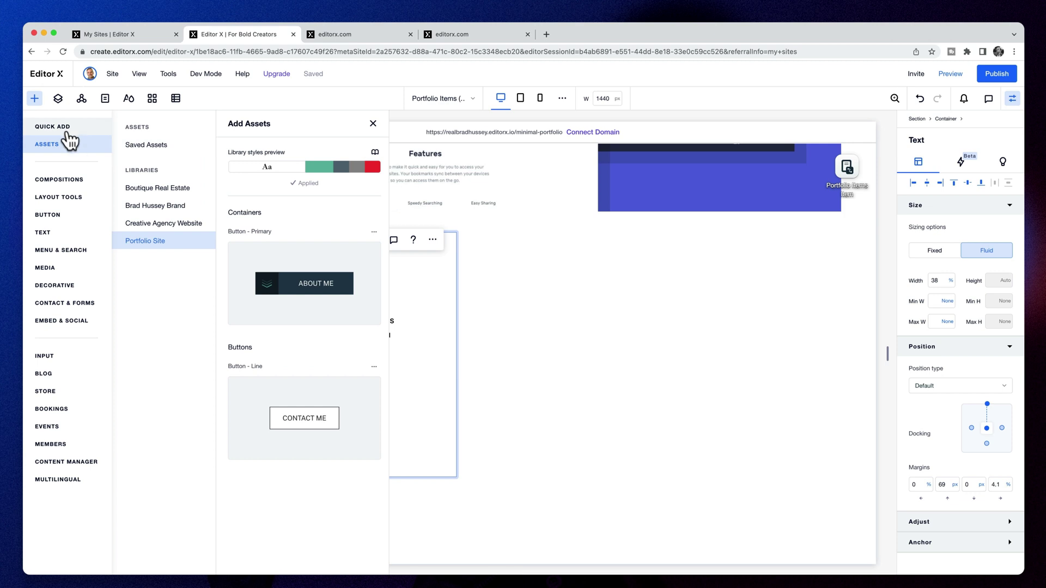
click(44, 127)
drag(204, 180, 362, 373)
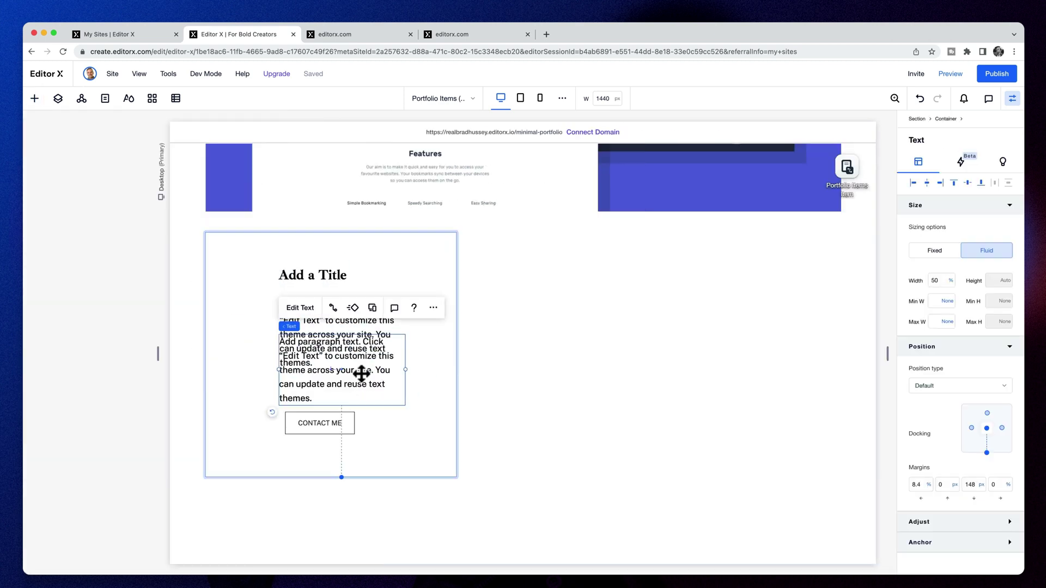
double_click(315, 339)
text(tags)
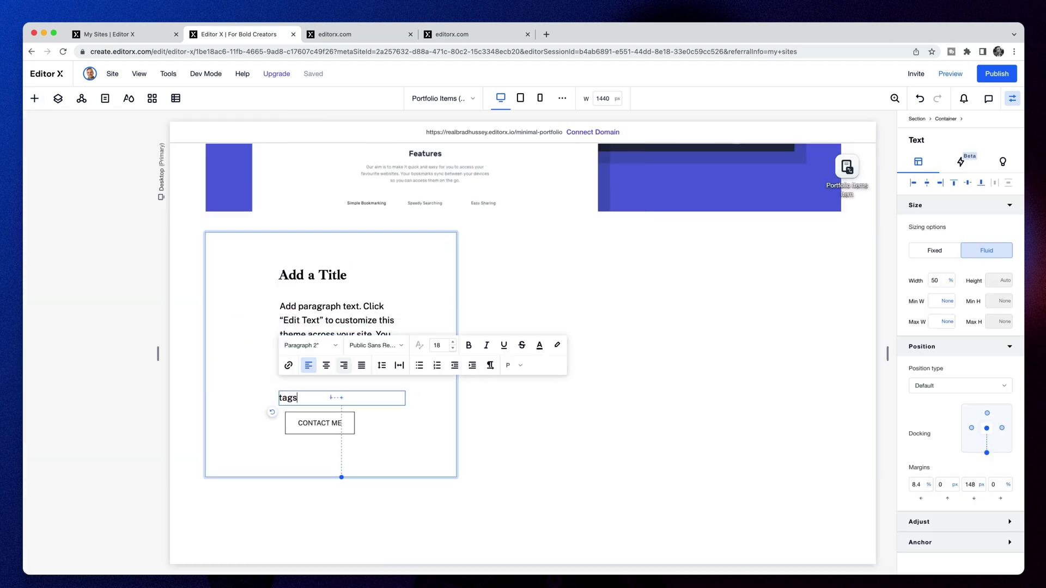
click(320, 357)
click(315, 386)
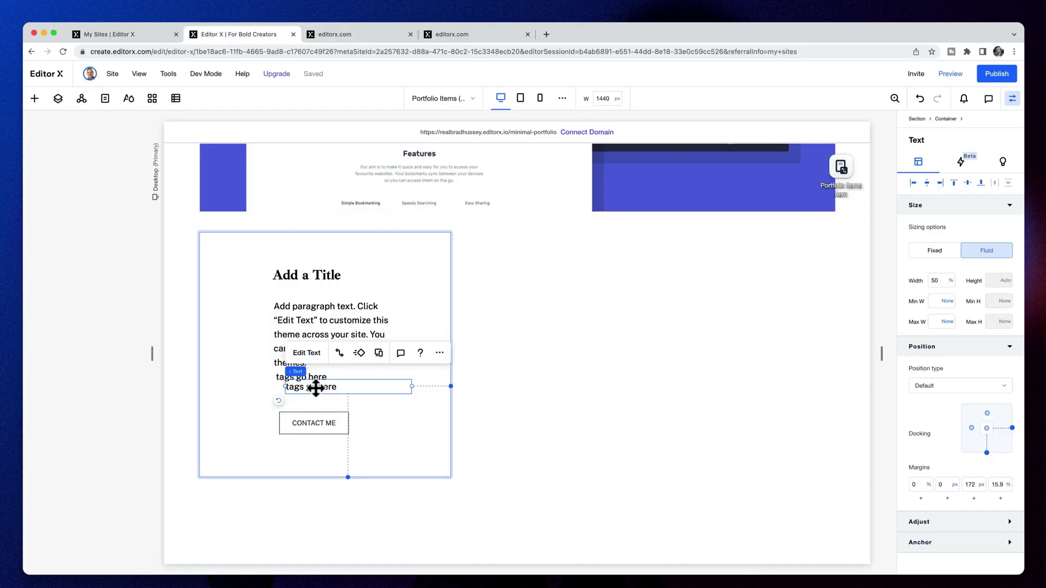
drag(277, 376, 319, 380)
key(Escape)
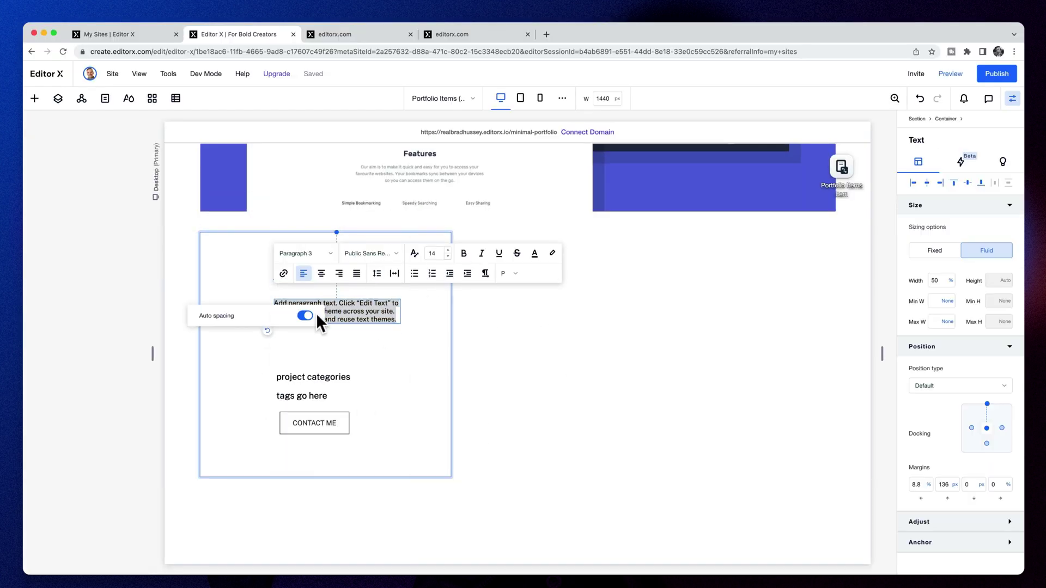
Style the description as grey Paragraph 3 text and the project categories and tags lines as green Paragraph 3 text
click(535, 253)
key(Escape)
click(314, 377)
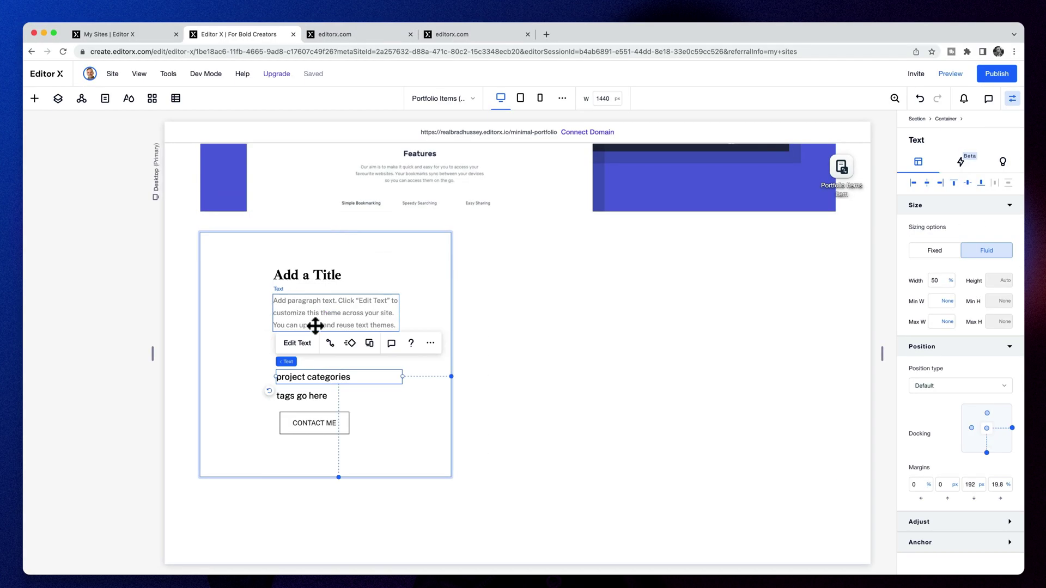
double_click(313, 377)
click(537, 330)
click(536, 330)
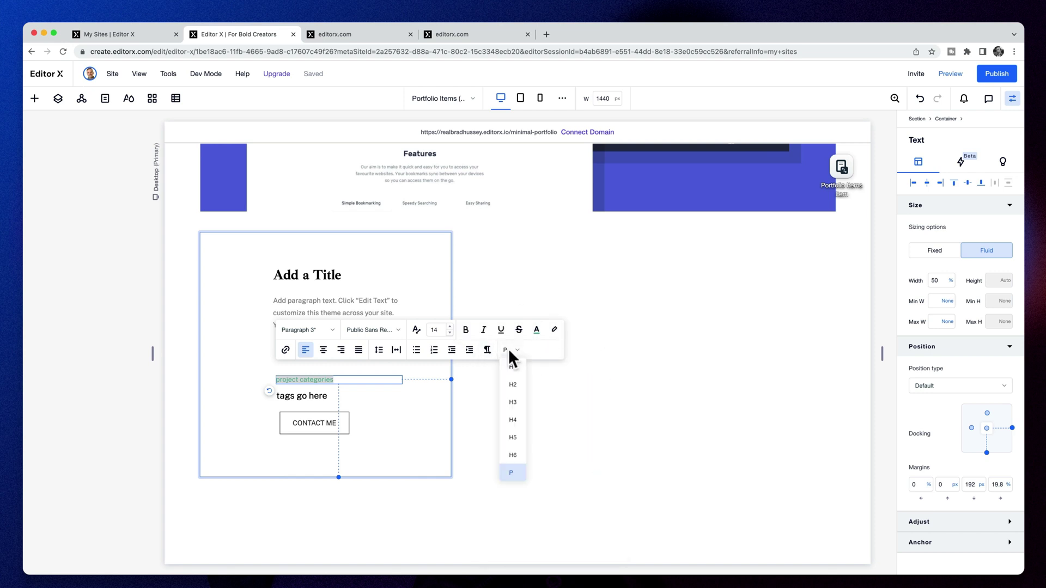
click(305, 384)
click(294, 344)
click(403, 497)
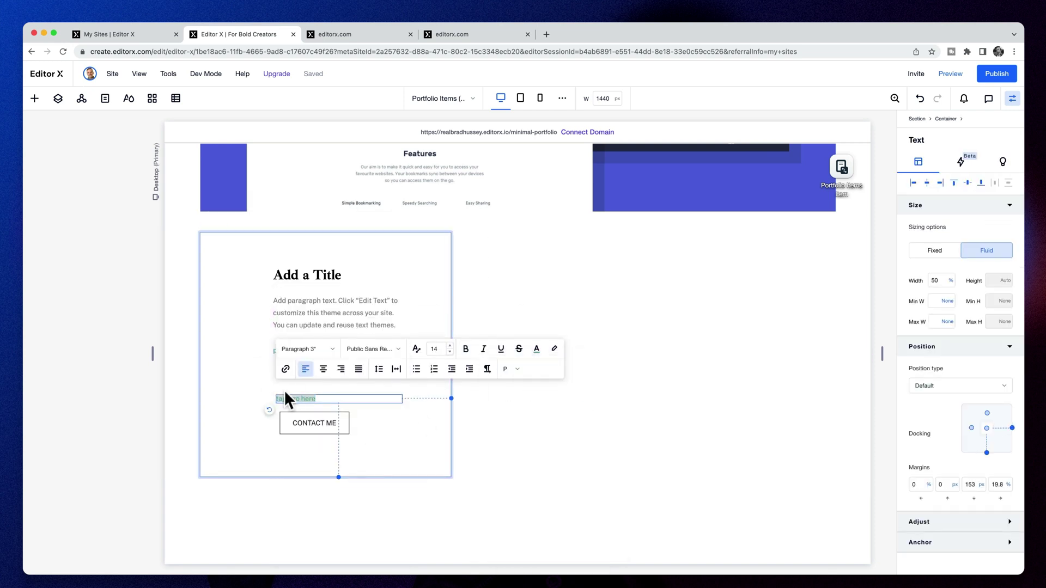
Stack the left-aligned title, text lines and button with 30 px item spacing and a width of 100%
click(307, 400)
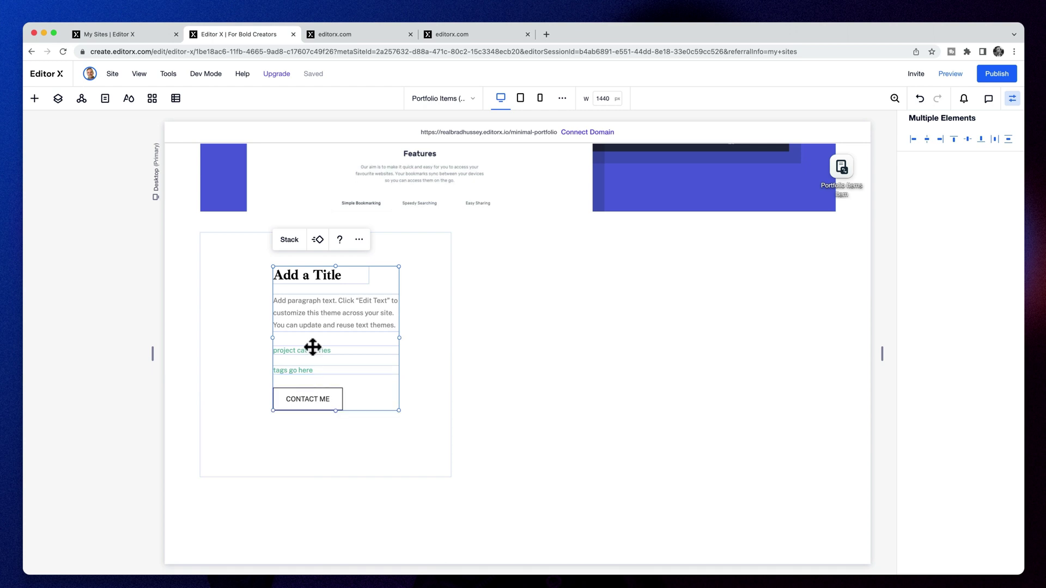
key(super+g)
click(919, 162)
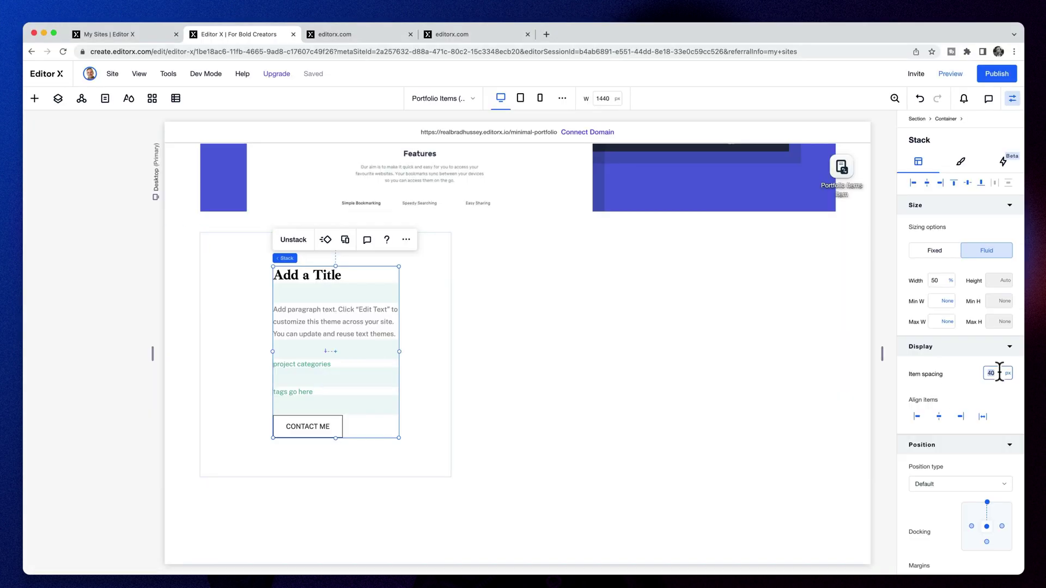
text(30)
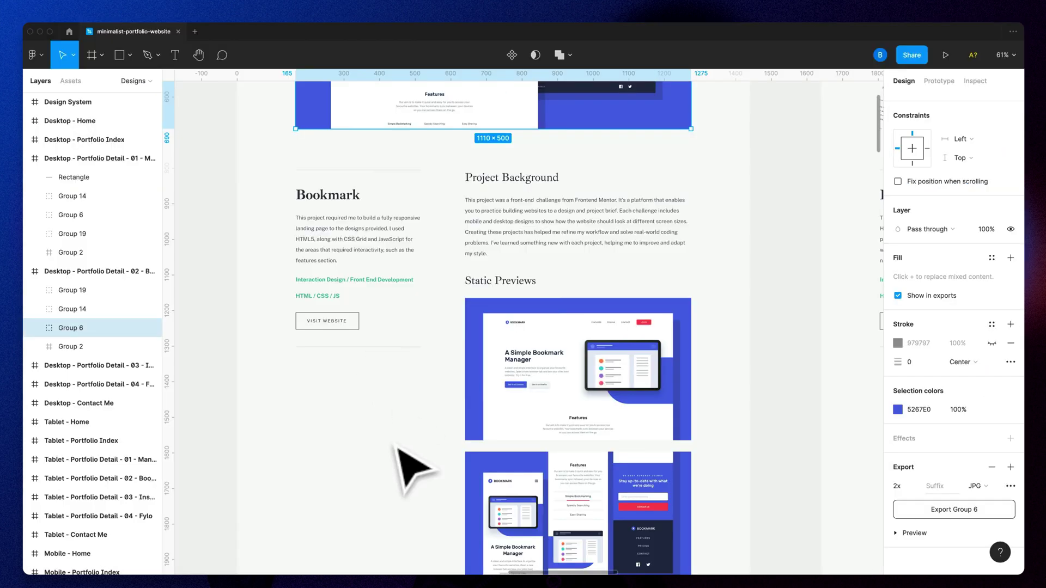
click(937, 280)
text(10)
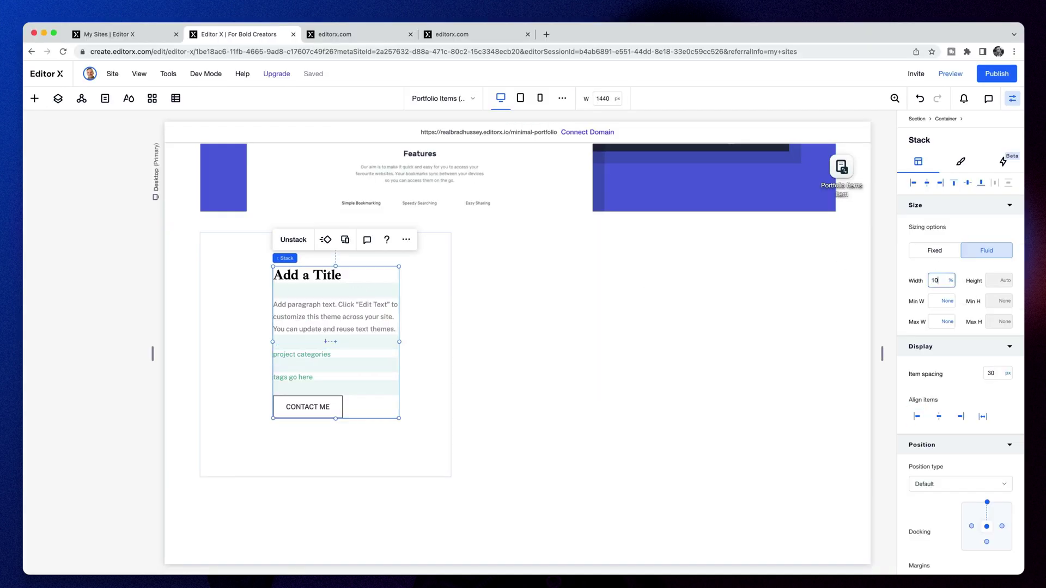
text(0)
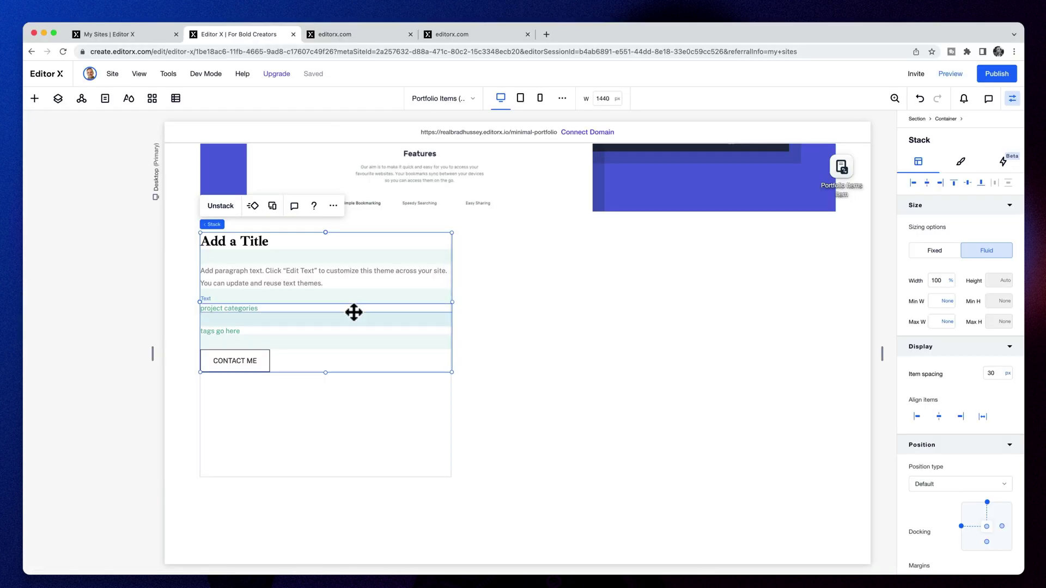
Add a full-width line above the title in the stack and colour it light grey
drag(353, 310, 327, 279)
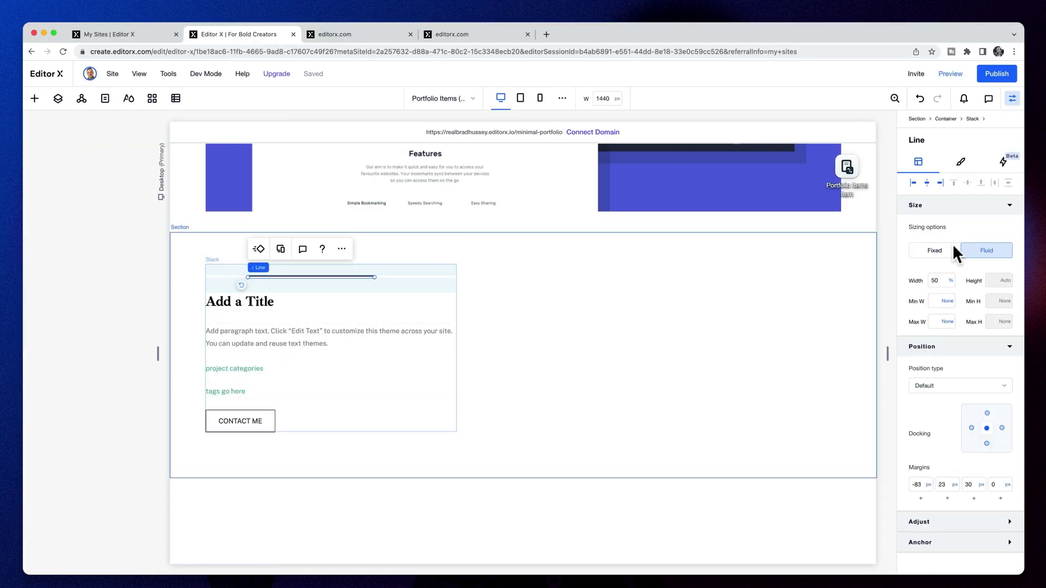
click(961, 162)
click(939, 261)
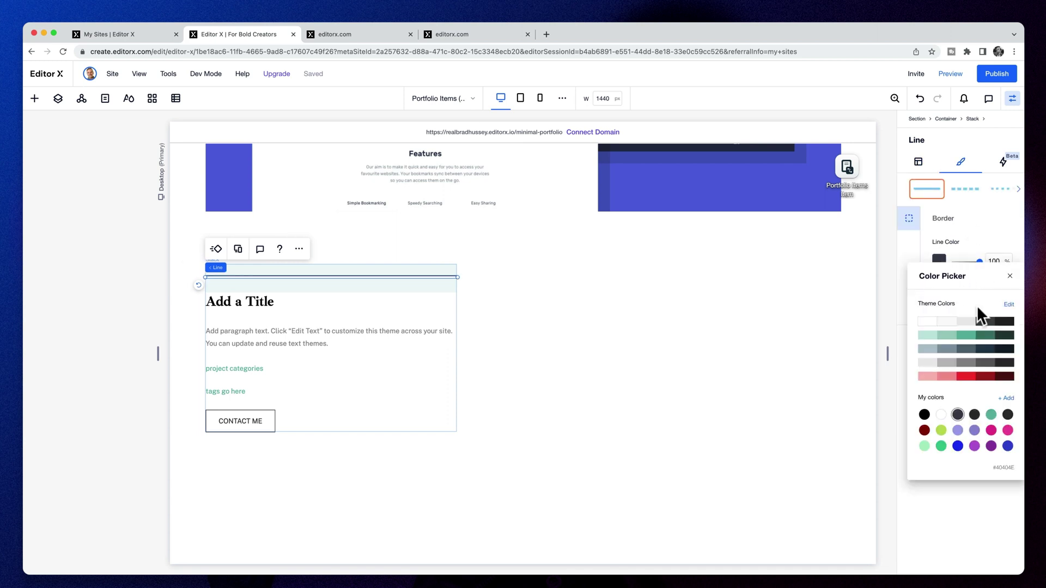
click(327, 276)
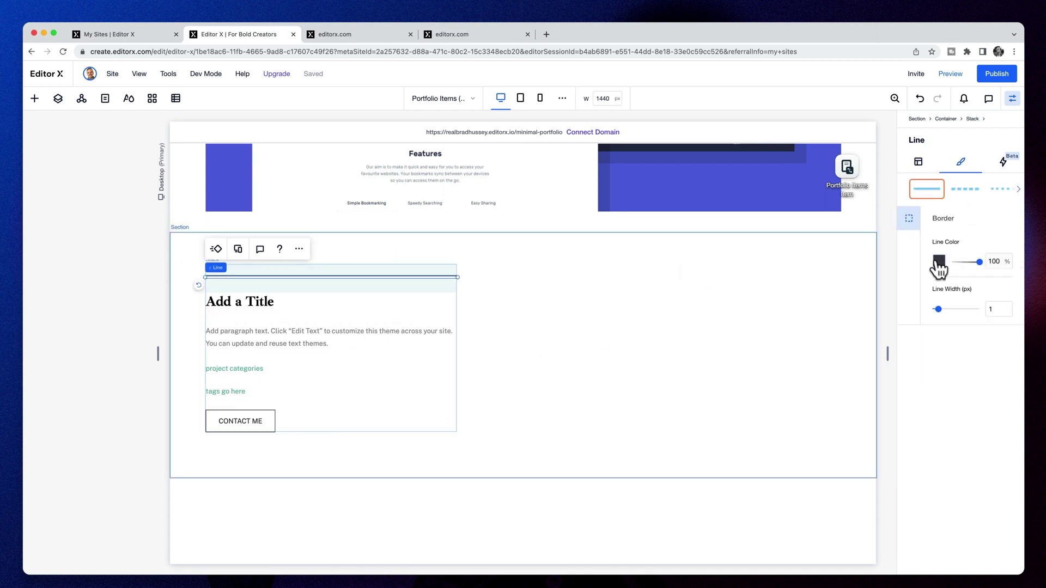
Duplicate the light grey line and attach the copy below the button in the stack
right_click(330, 277)
drag(366, 381, 328, 433)
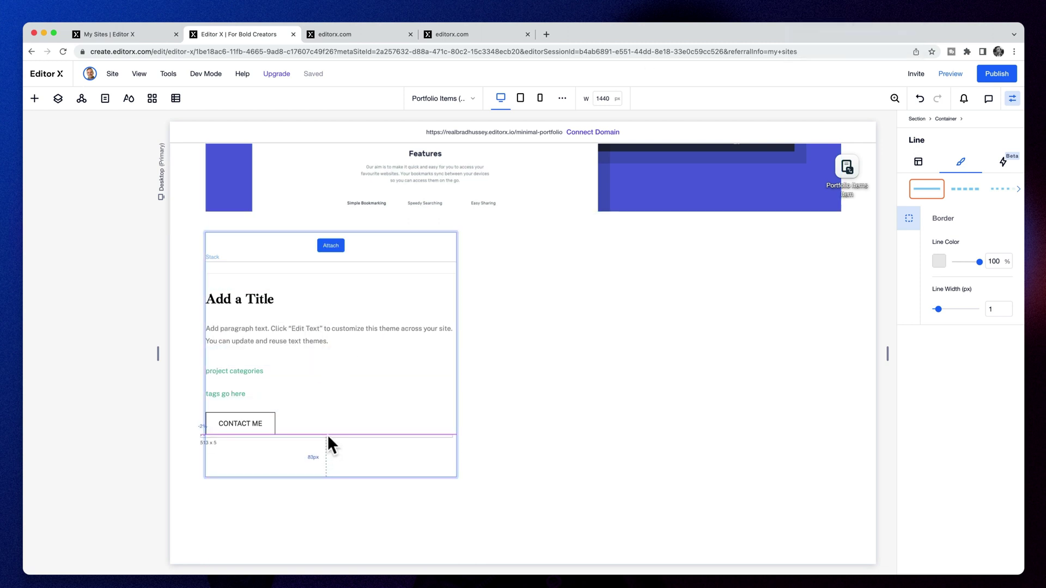
click(917, 169)
click(371, 281)
click(527, 404)
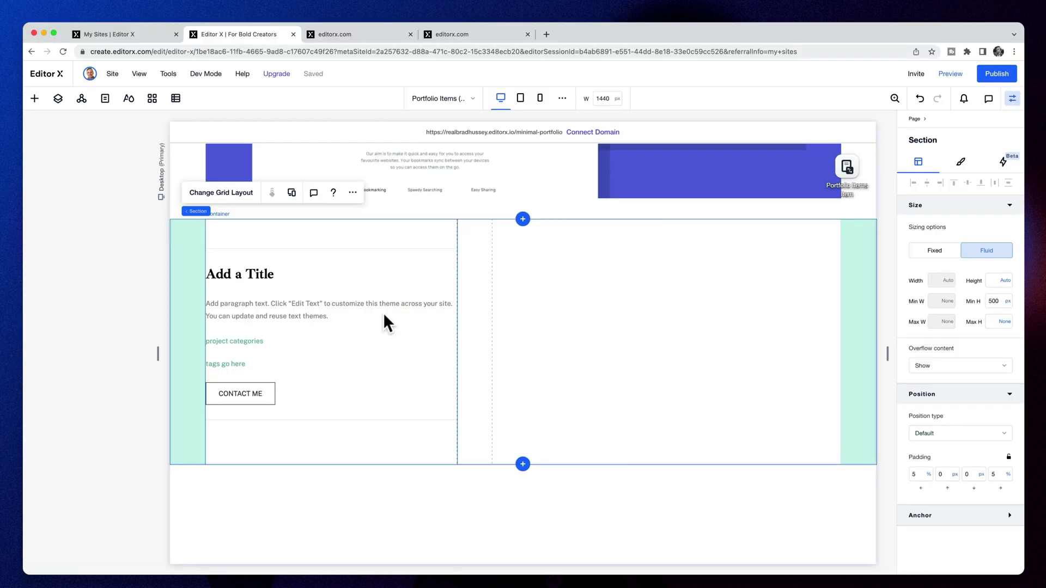
Align the text stack to the top of its container
click(308, 257)
click(951, 189)
key(super+p)
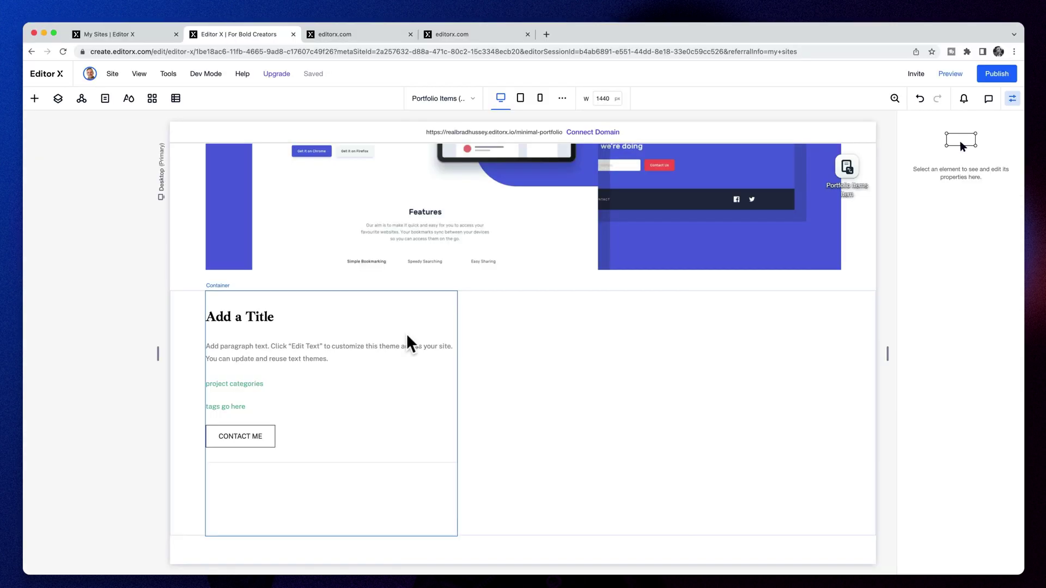
Set the first column of the section's grid to 0.6fr
click(400, 355)
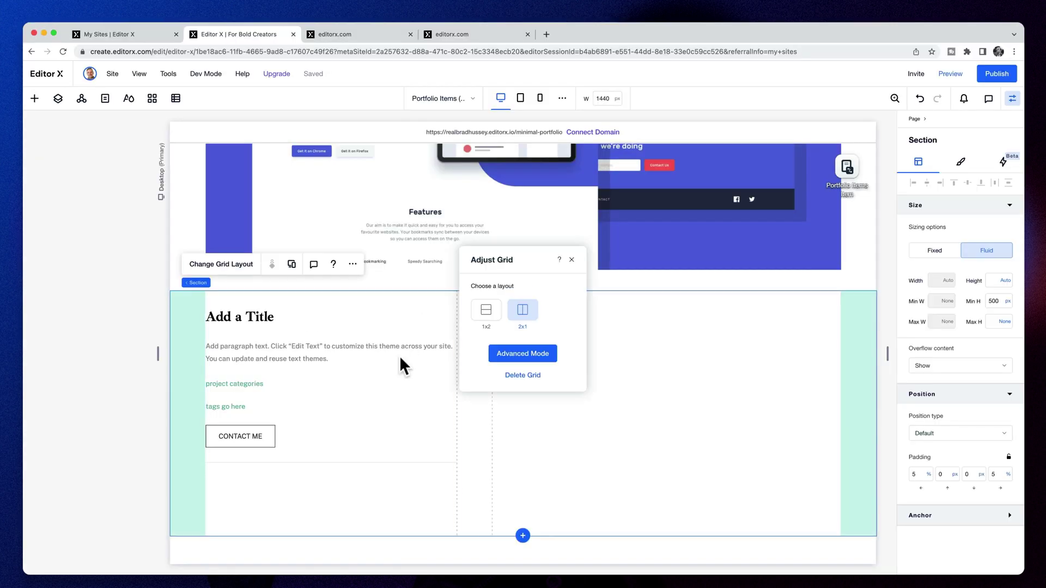
click(523, 354)
click(365, 280)
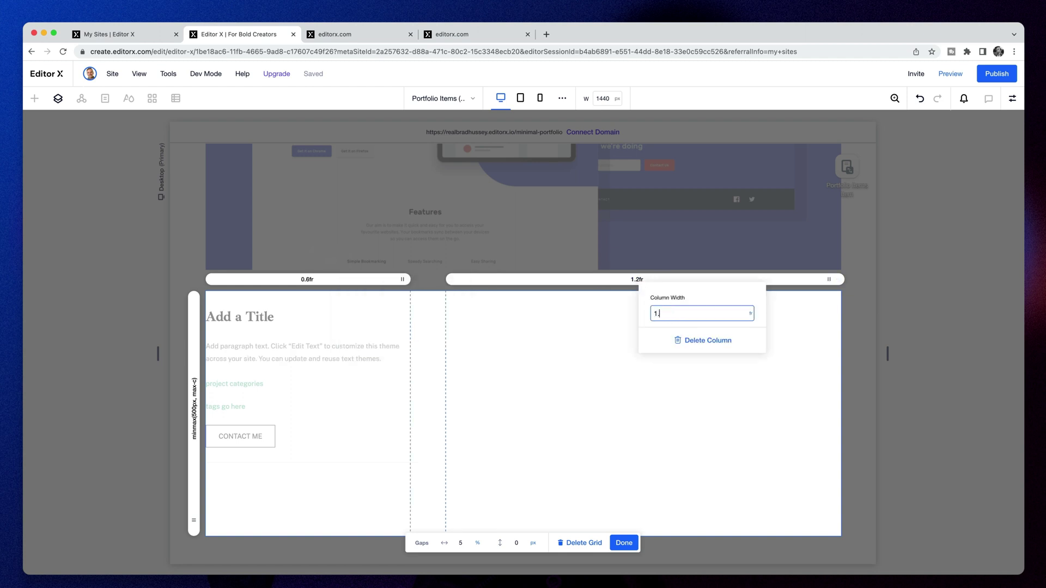
click(663, 459)
Following the Bookmark detail frame in Figma, add a transparent container stretched across the second grid column in Editor X
scroll(681, 333, down, 2)
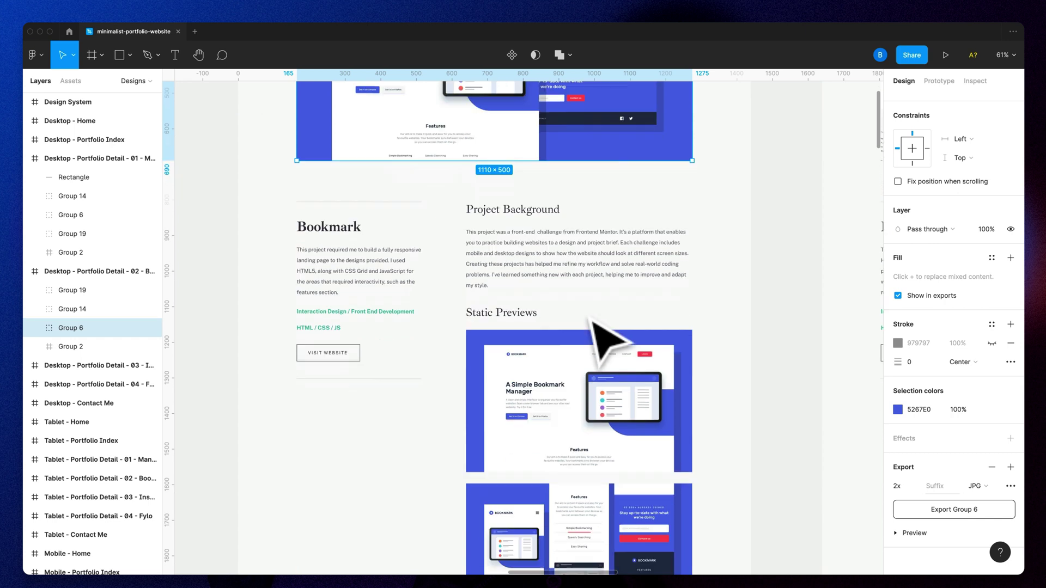
scroll(533, 202, down, 5)
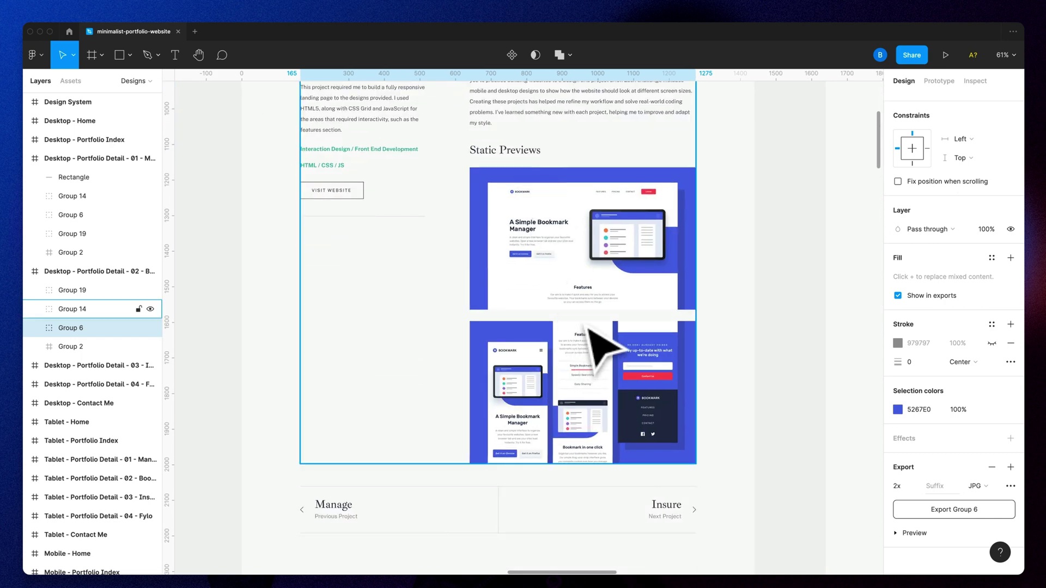
scroll(596, 347, up, 5)
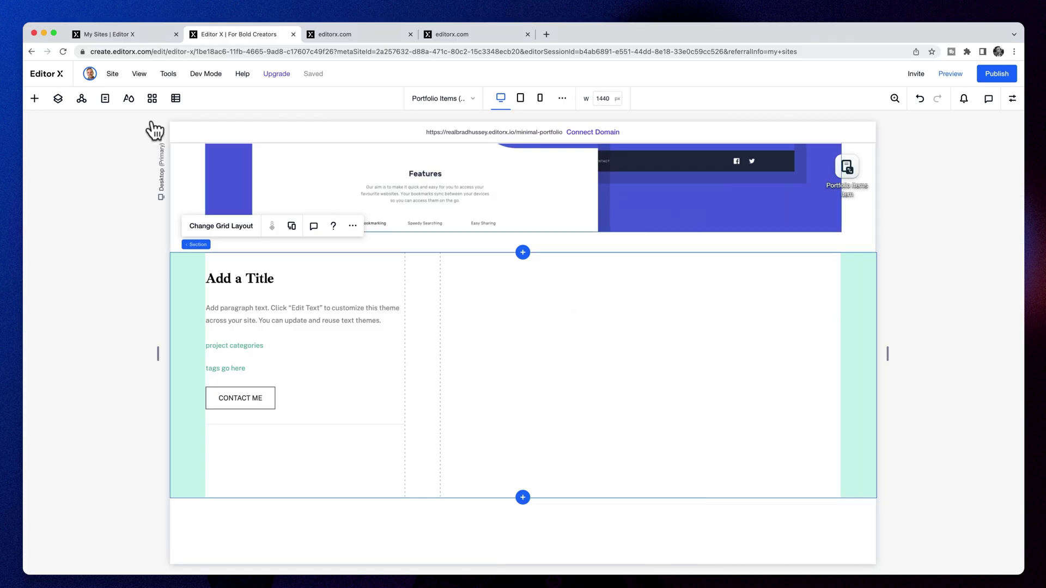
click(57, 98)
click(34, 99)
drag(213, 275, 648, 359)
click(1012, 98)
click(961, 162)
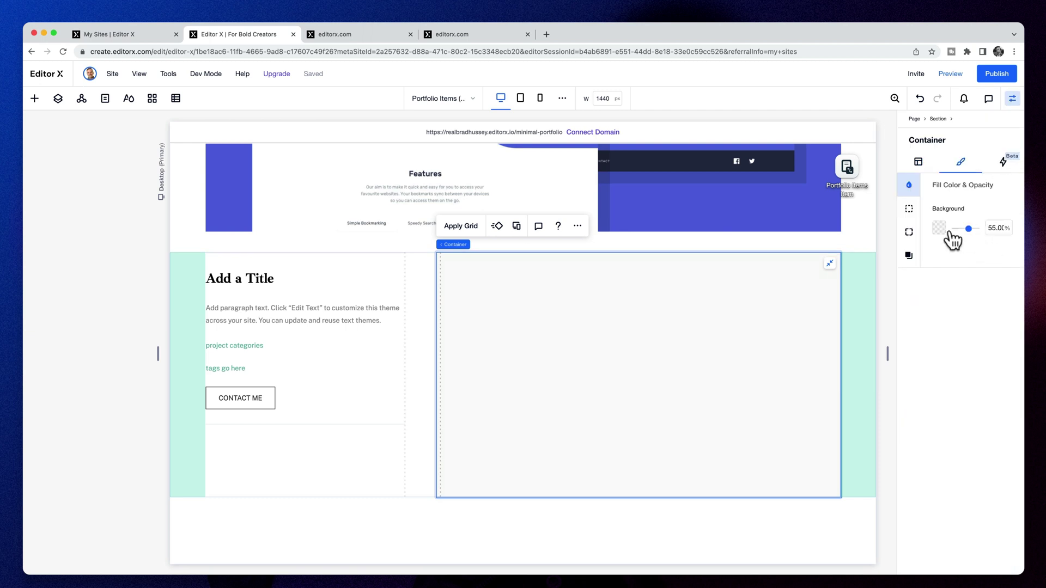
click(918, 162)
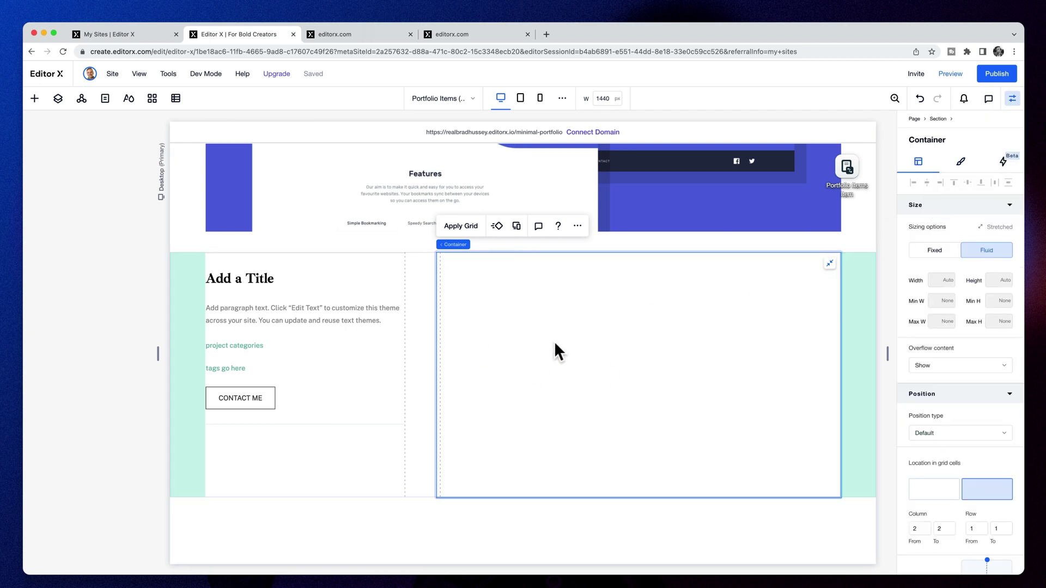
Add a regular-weight dark grey title with a grey paragraph beneath it in the second column's container
scroll(961, 404, down, 3)
click(516, 333)
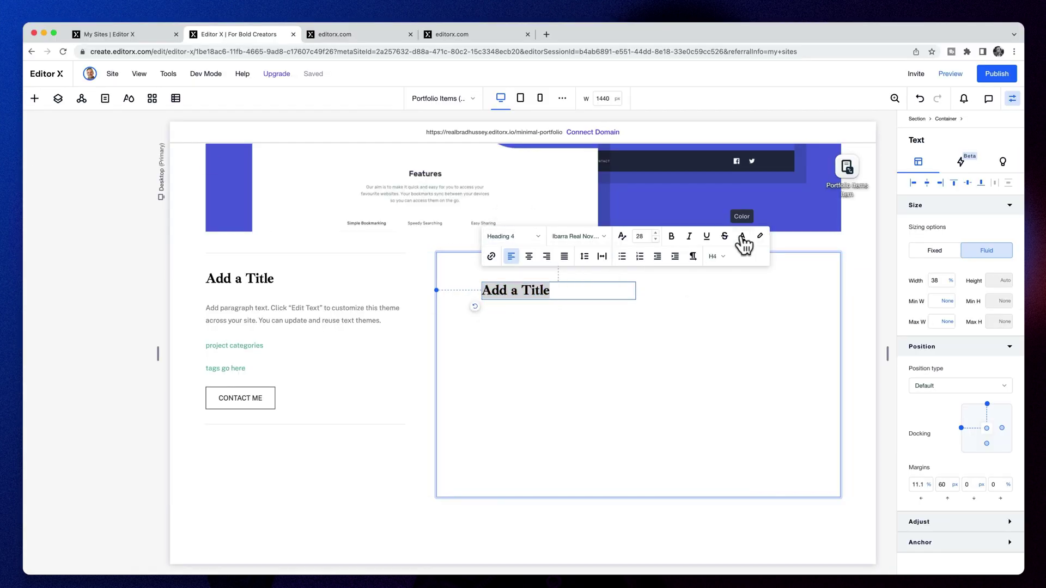
click(742, 236)
click(778, 351)
click(586, 234)
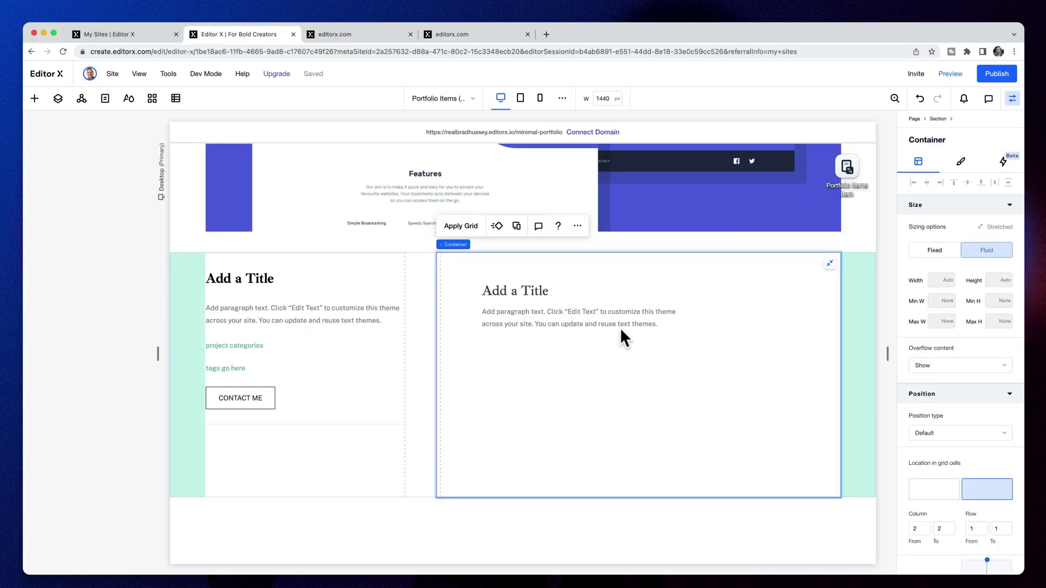
Duplicate the second container's title below its paragraph and place two full-width images beneath it
scroll(620, 328, down, 1)
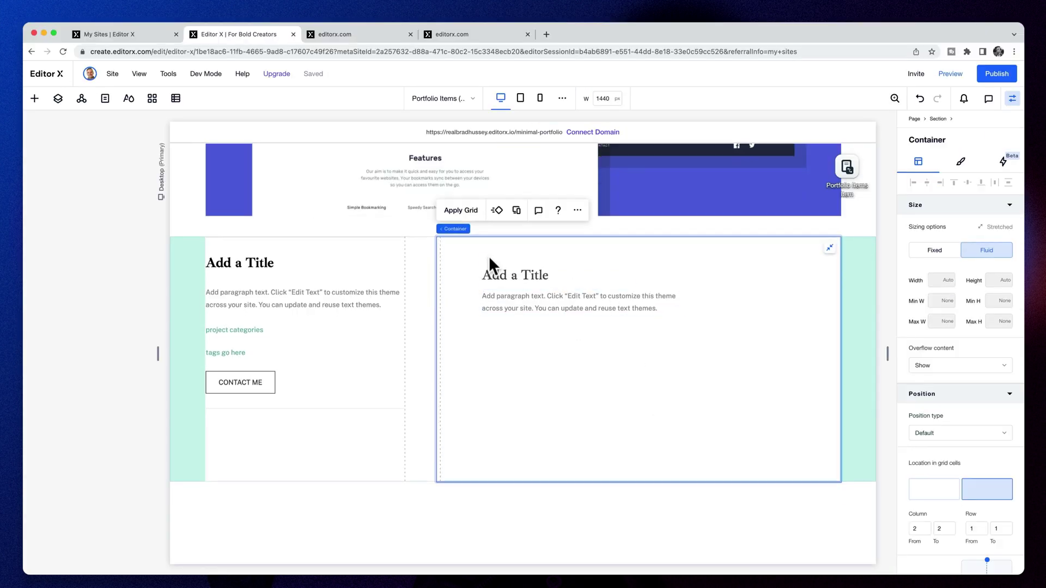
click(34, 98)
right_click(550, 275)
click(583, 375)
scroll(539, 374, down, 1)
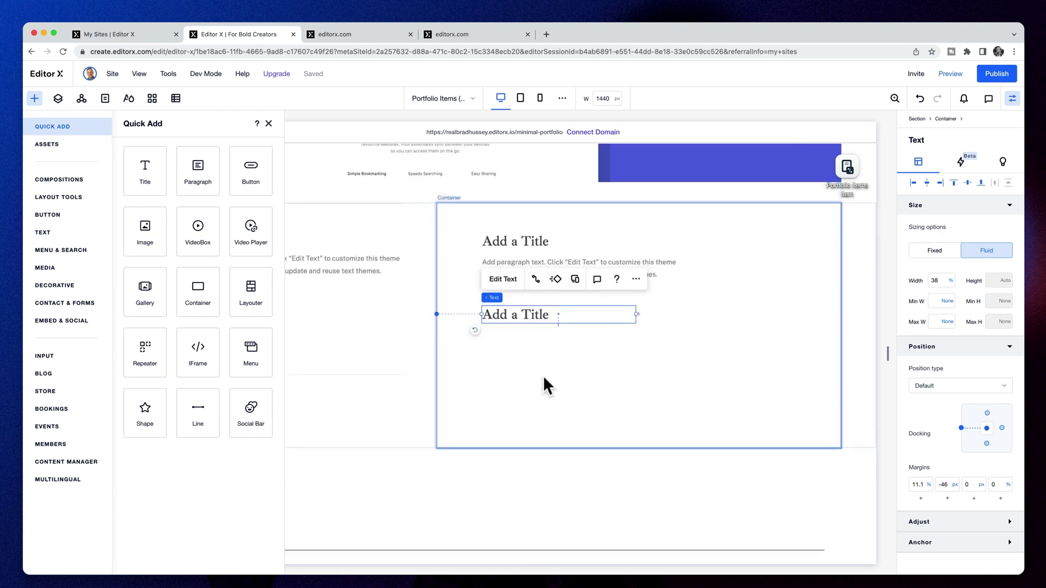
drag(153, 236, 542, 346)
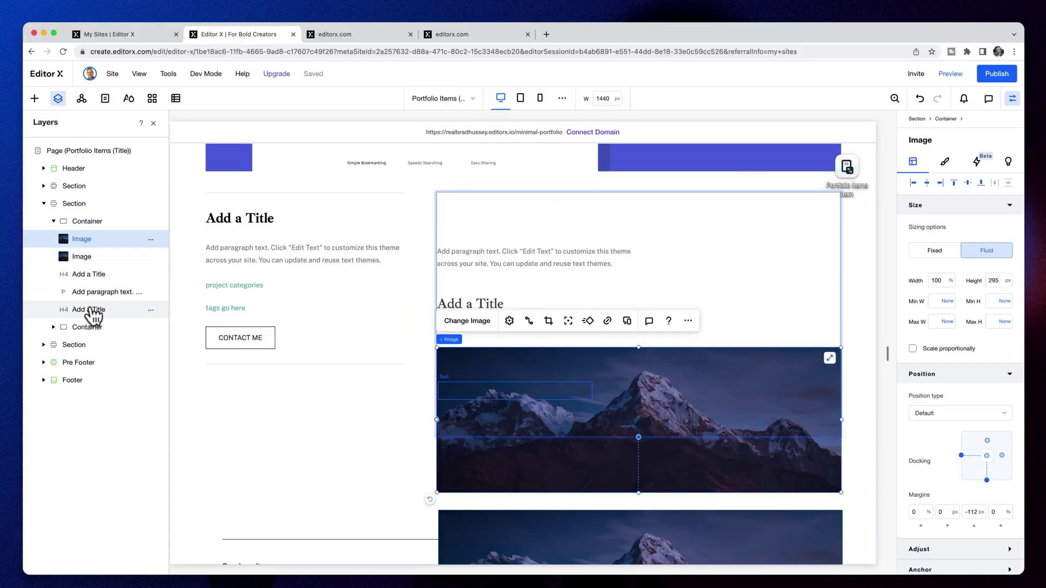
Bring the title hidden behind the image to the front and place it above the second container's paragraph
click(93, 311)
drag(506, 354, 506, 437)
key(ctrl+z)
click(89, 239)
drag(493, 271, 499, 240)
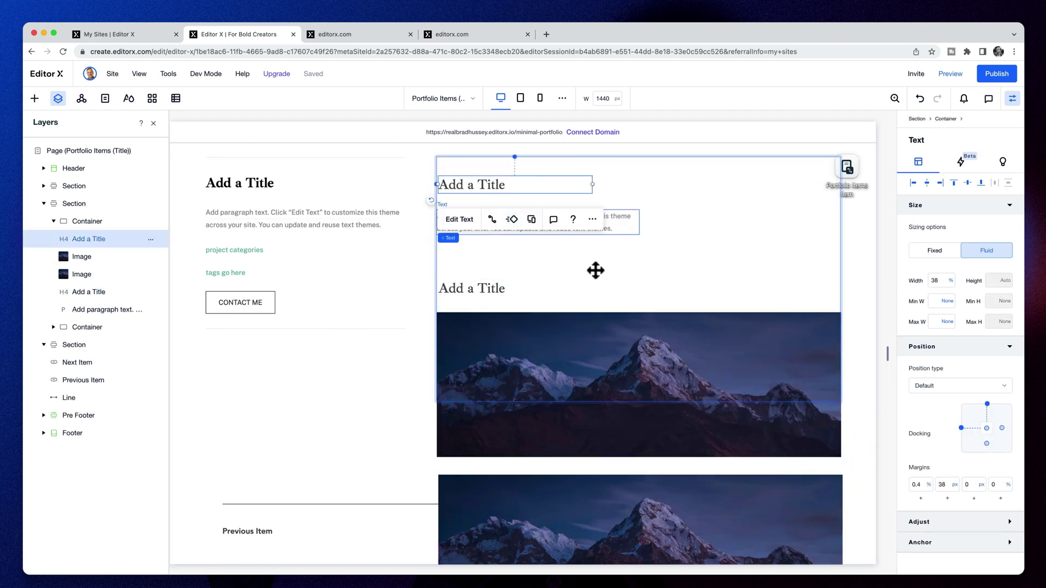
Stack all the titles, paragraph and images in the second column's container with an item spacing of 30 px
key(ctrl+a)
click(593, 472)
click(997, 372)
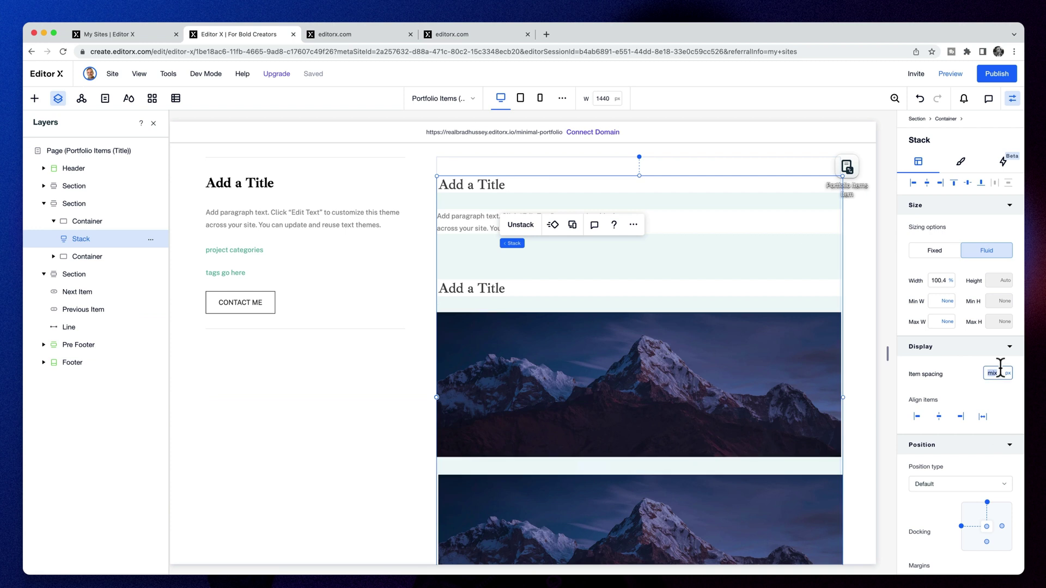
text(40)
key(Return)
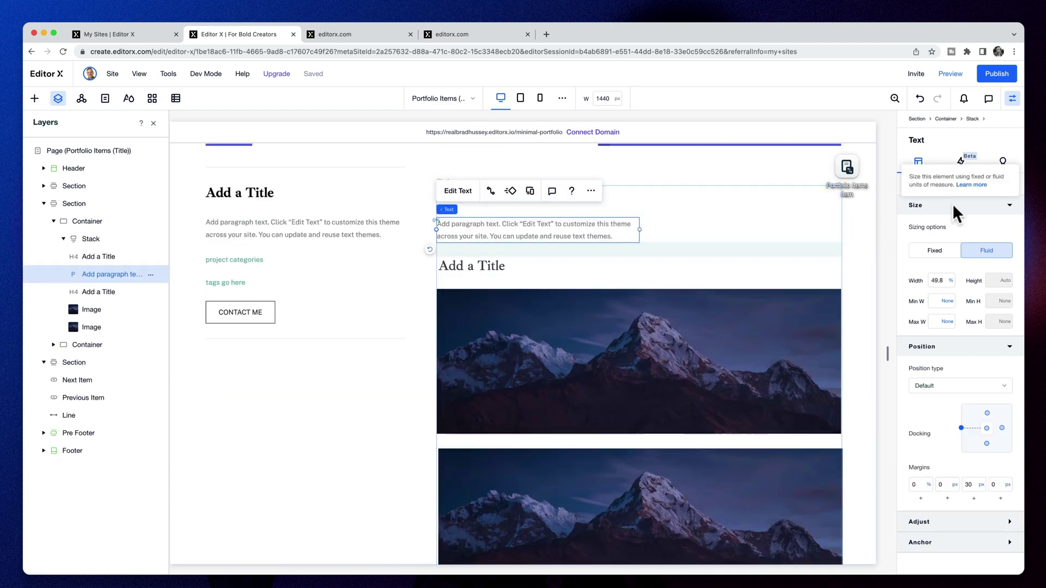
Stretch the second column's paragraph across the full stack width and set the lower image's width to 100%
scroll(497, 257, up, 1)
click(874, 278)
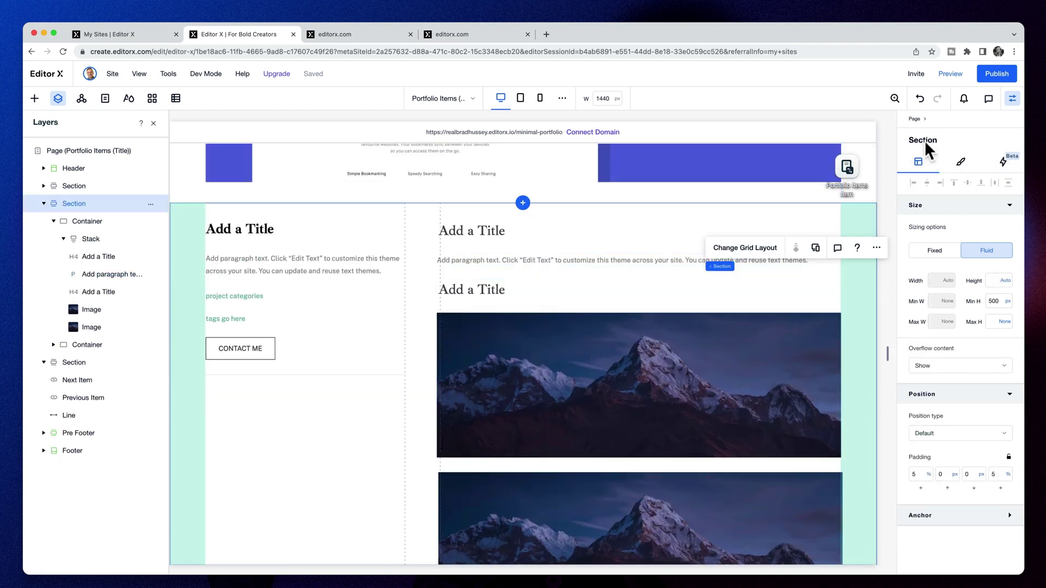
scroll(710, 348, down, 4)
click(633, 238)
double_click(633, 238)
click(937, 280)
text(100)
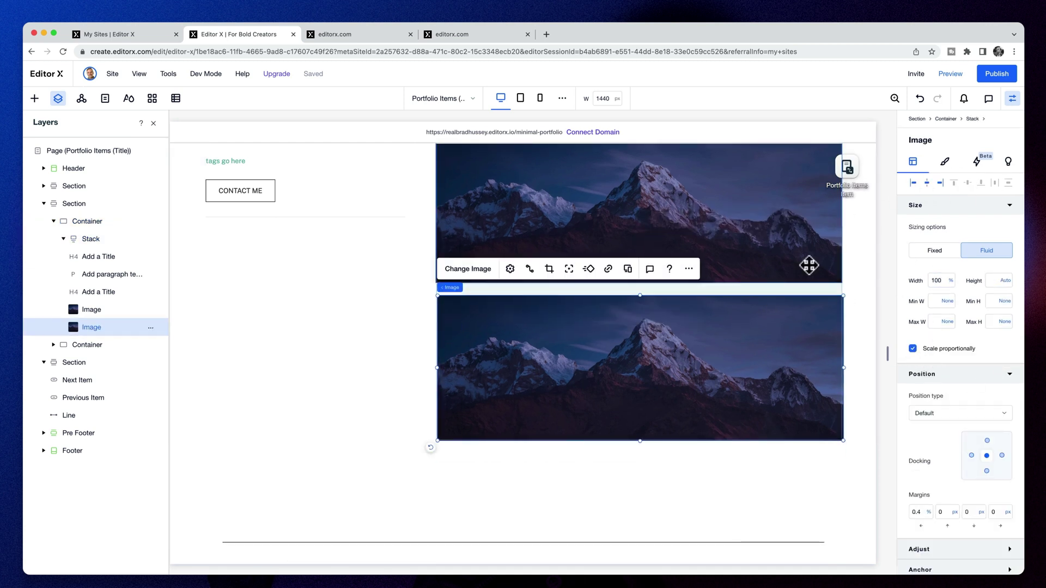
click(995, 302)
click(817, 414)
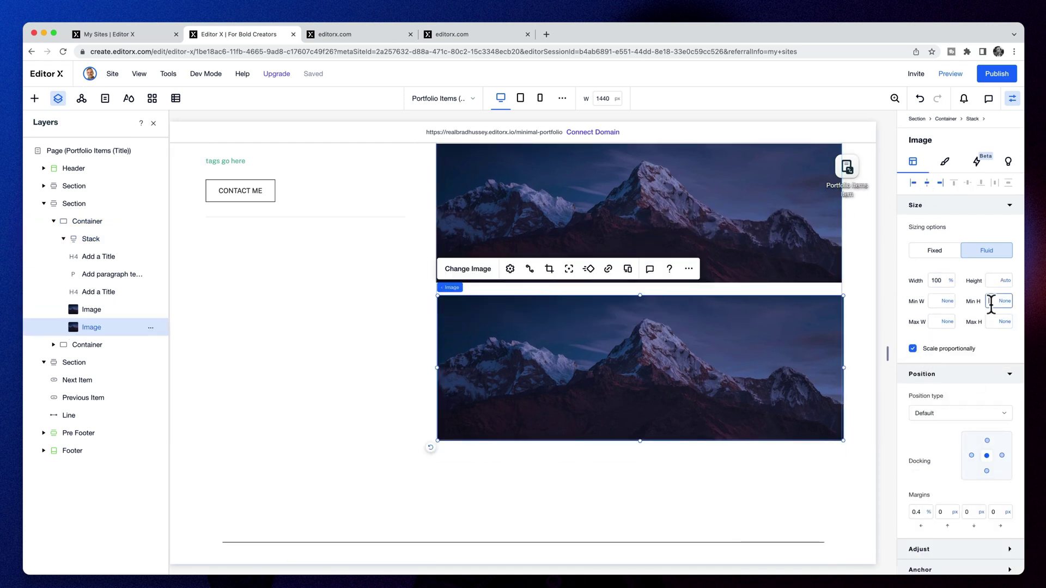
scroll(884, 331, up, 3)
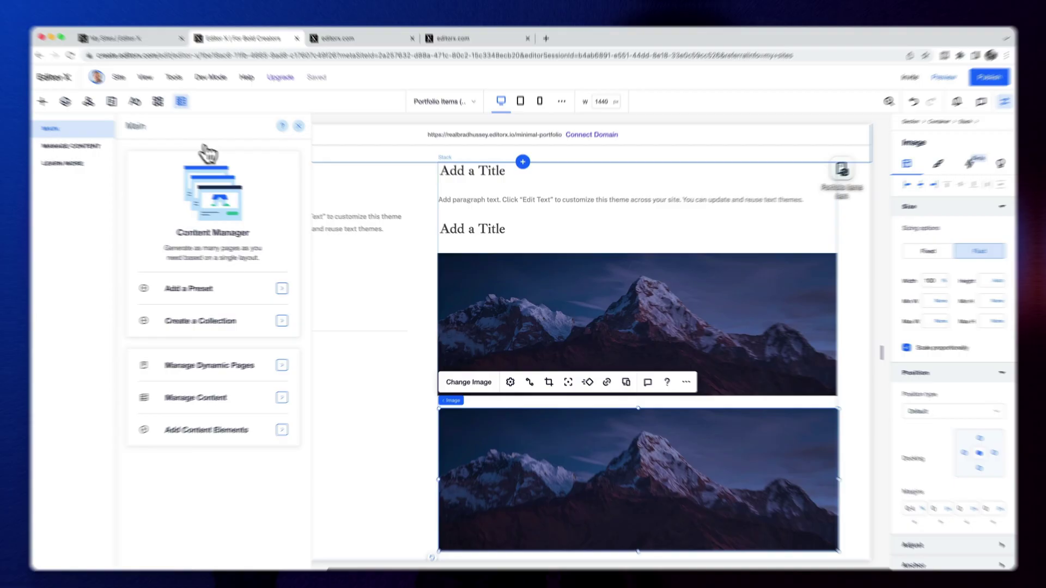
Open the Portfolio Items collection for editing and review the Bookmark detail content in the Figma design
click(71, 146)
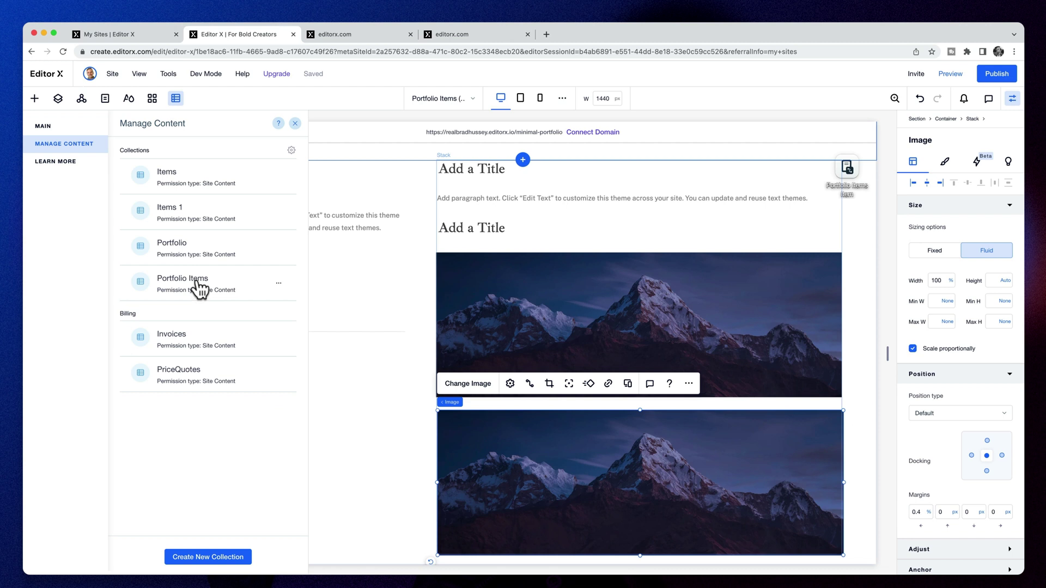
click(208, 284)
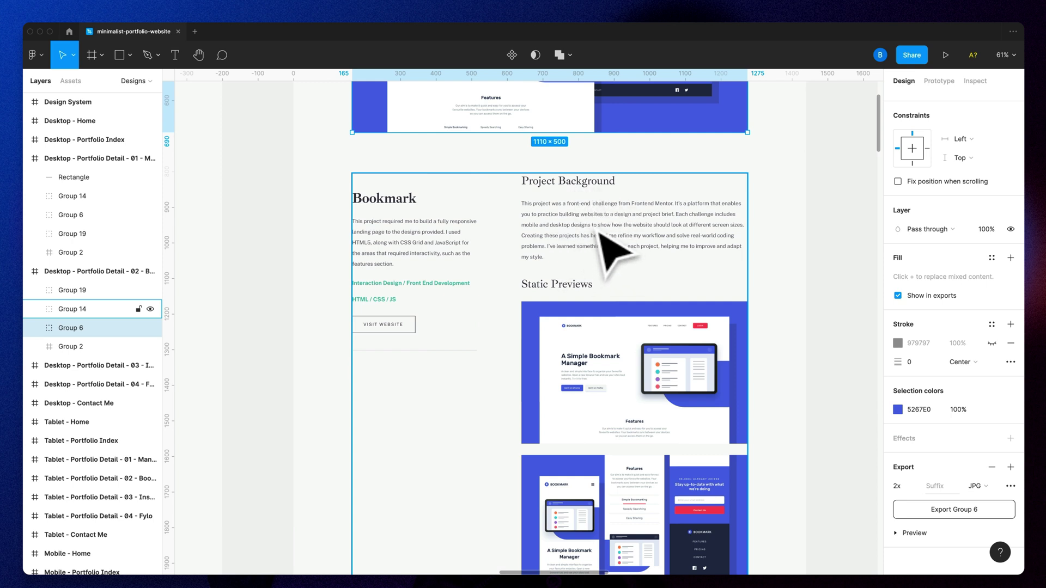
scroll(612, 237, down, 5)
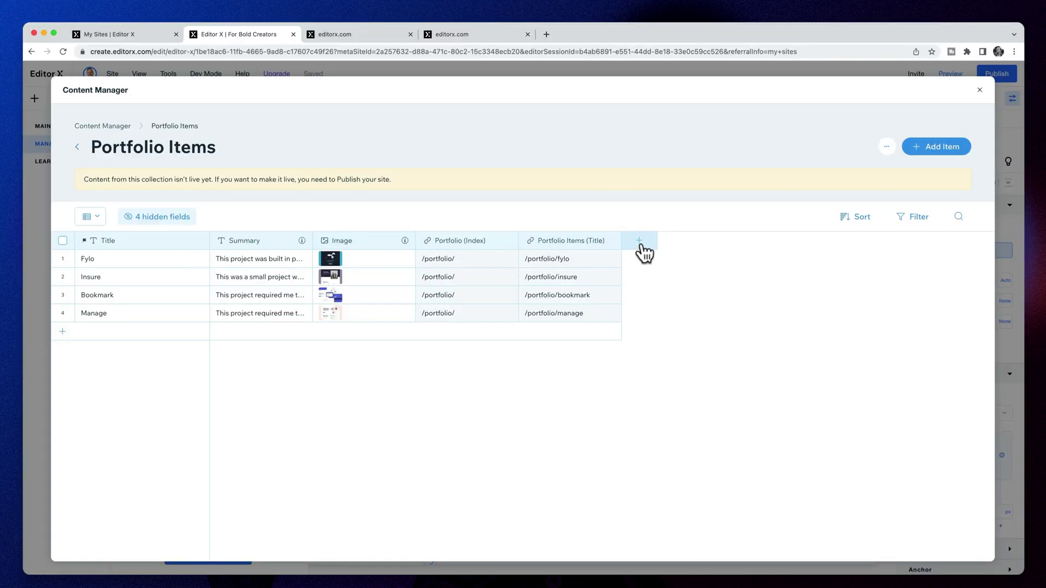
Add a Categories field of type Tags to the Portfolio Items collection
click(641, 245)
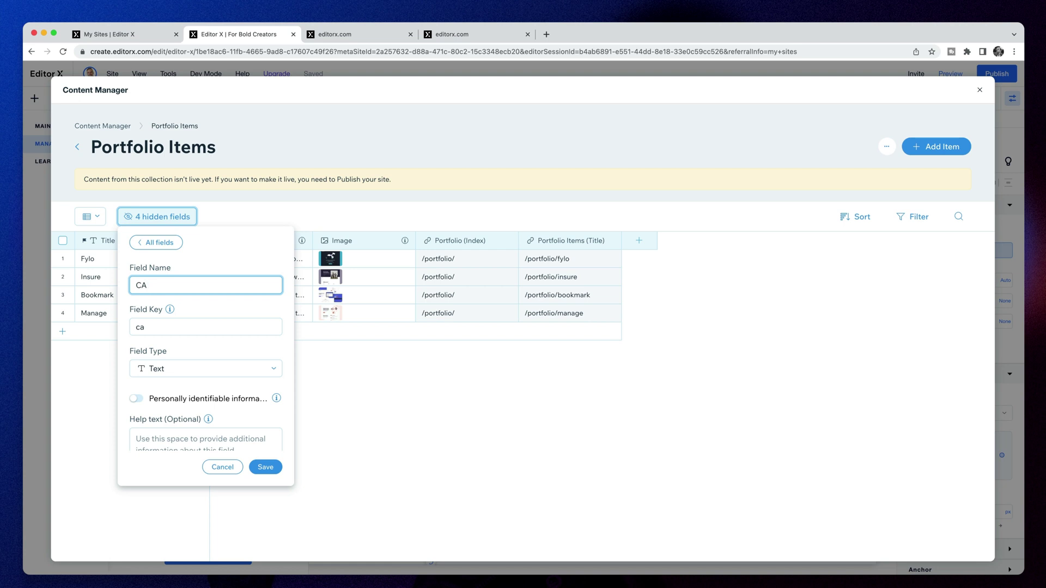
click(218, 368)
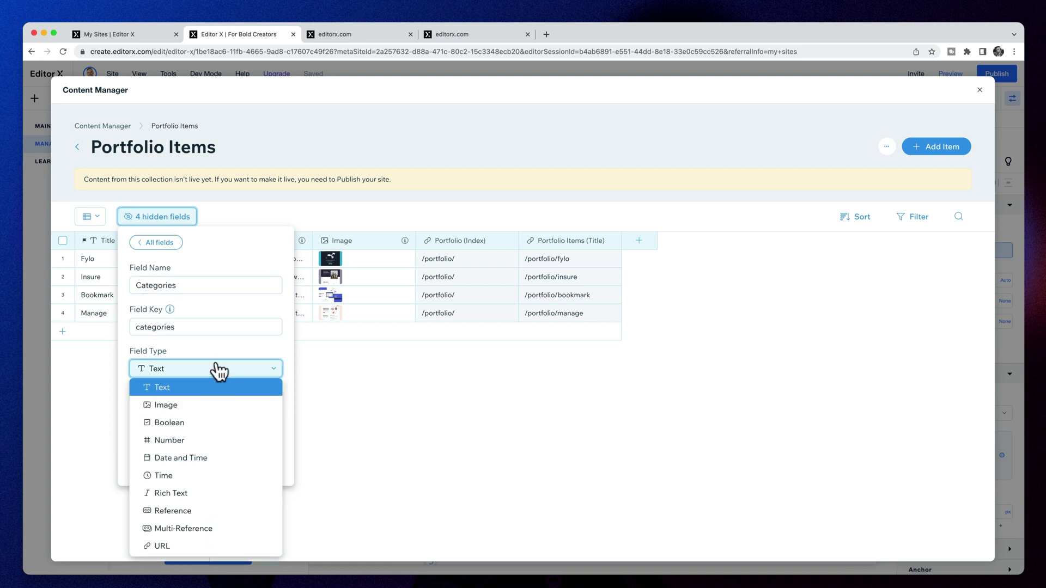
scroll(231, 427, down, 5)
click(201, 487)
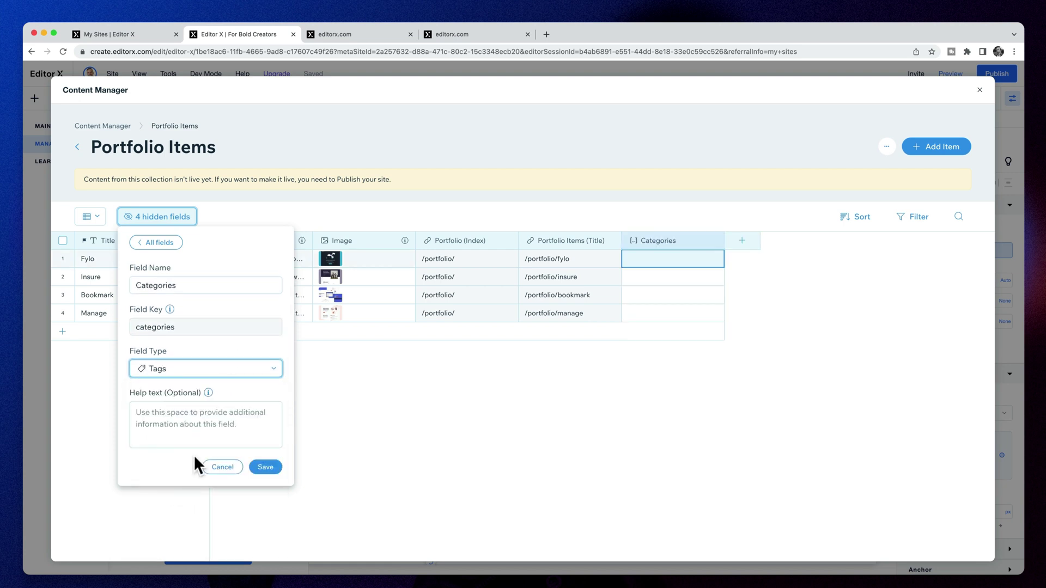
click(265, 467)
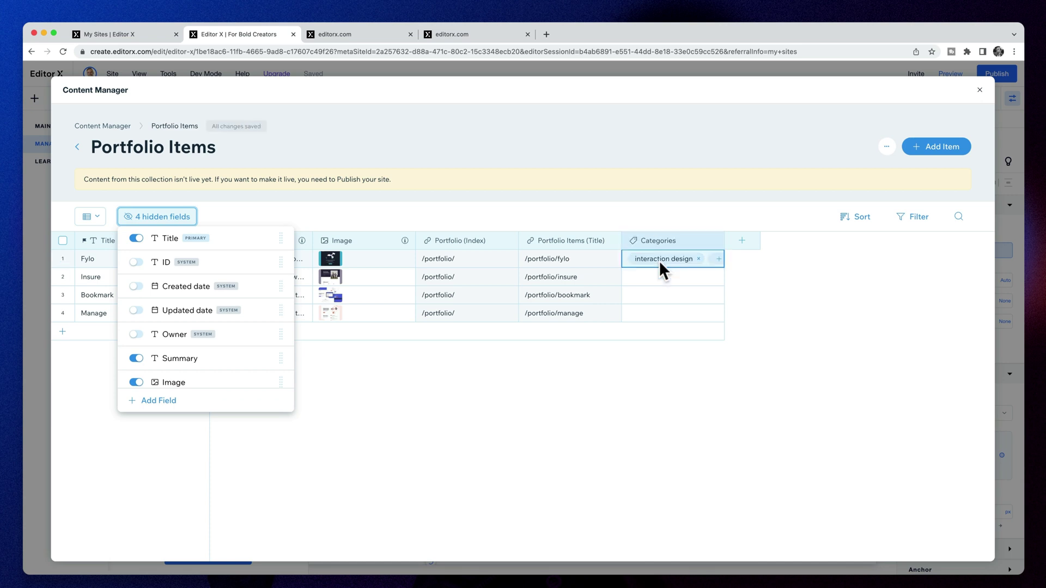
Enter the category tags "interaction design" and "front end development" for Fylo and widen the Categories column to fit them
click(717, 259)
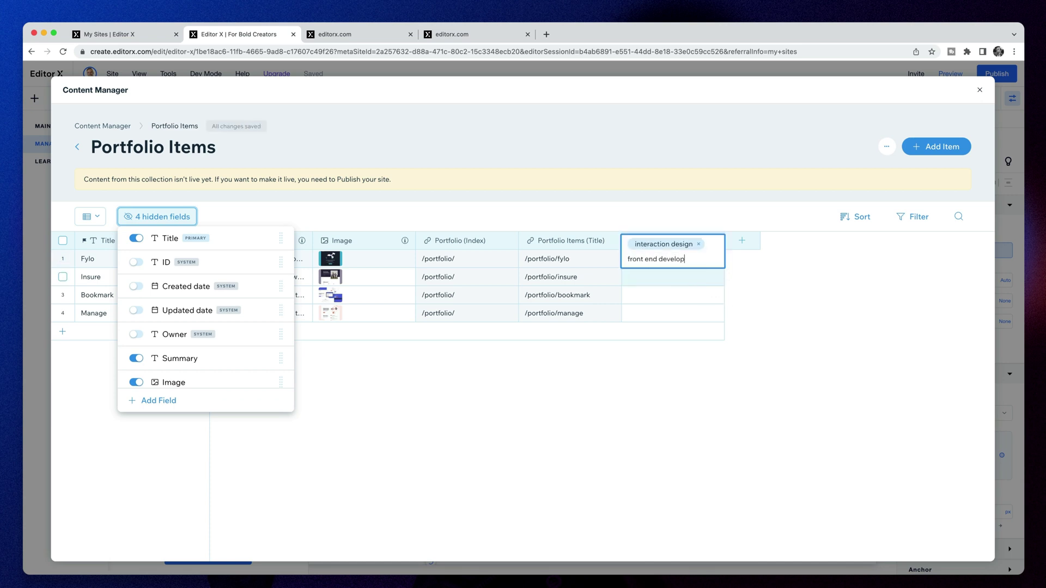
click(768, 267)
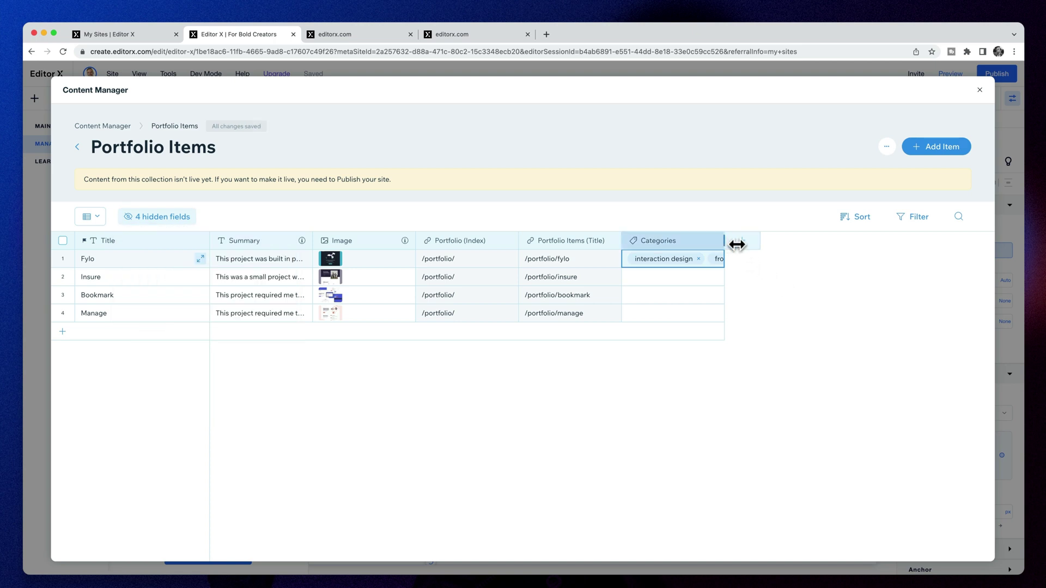
drag(848, 252, 832, 252)
Add a Tech Stack field of type Tags and tag the Fylo item with HTML, CSS and JS
click(850, 240)
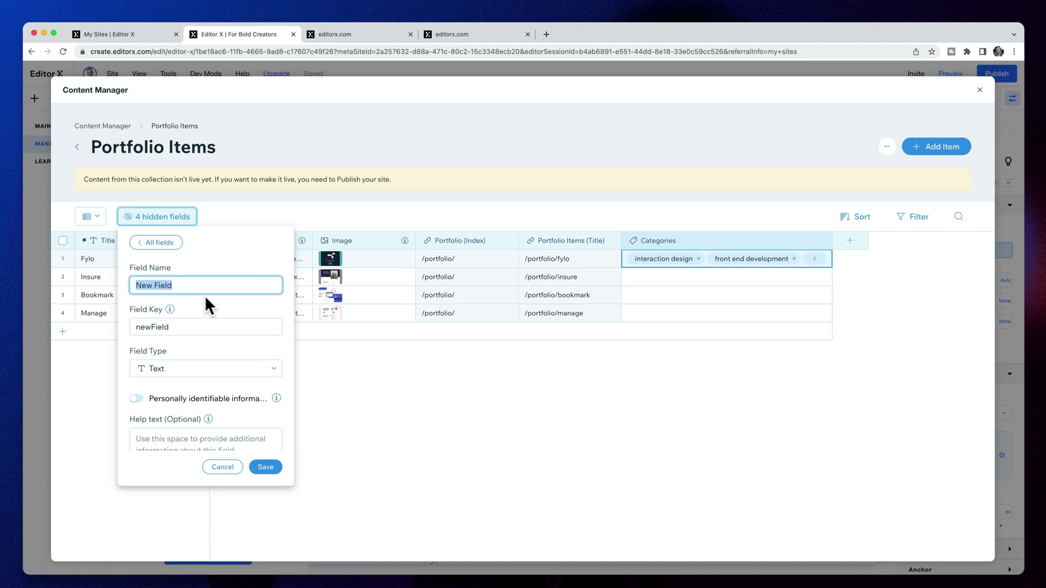
text(S)
key(BackSpace)
text(Stackck)
click(225, 381)
click(202, 476)
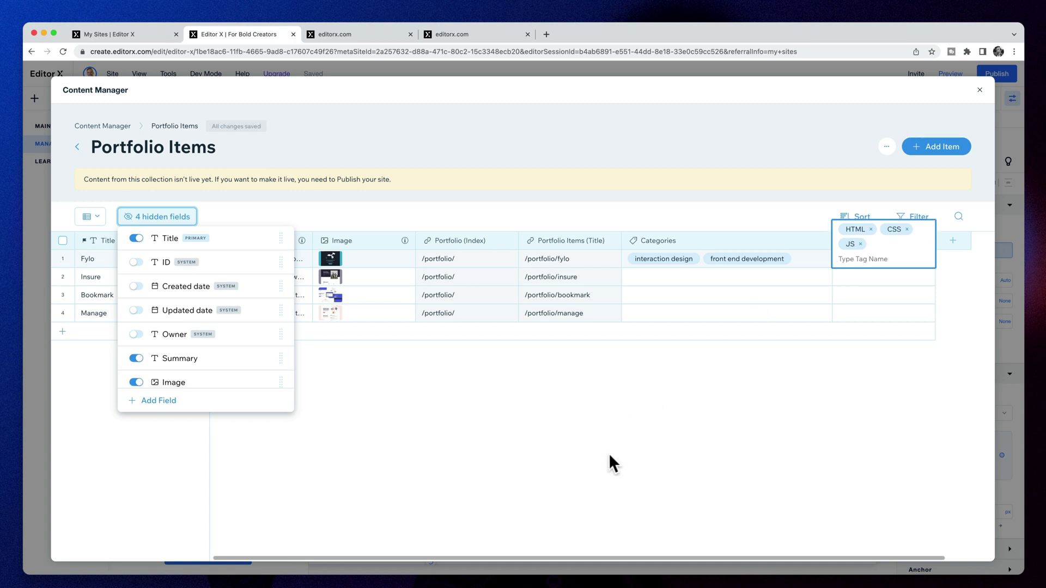
click(738, 378)
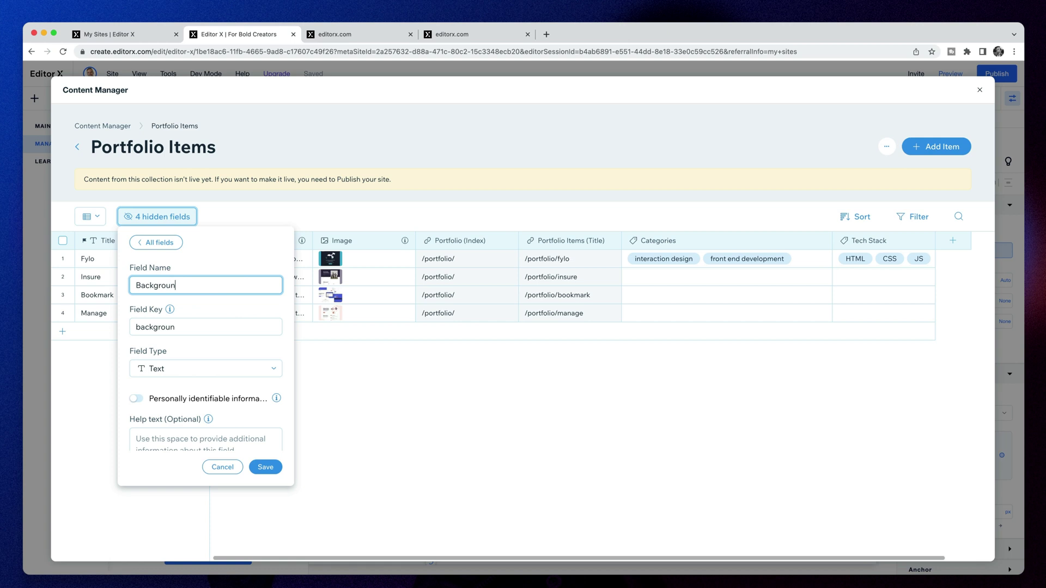
Add a Project Background field of type Text and move its column directly after Summary
click(268, 368)
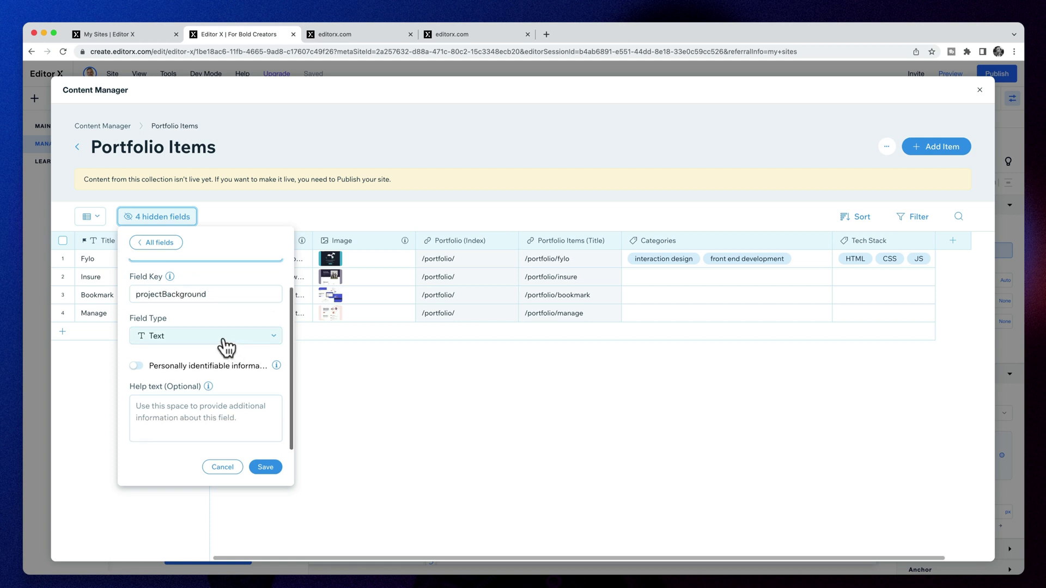
scroll(233, 420, down, 5)
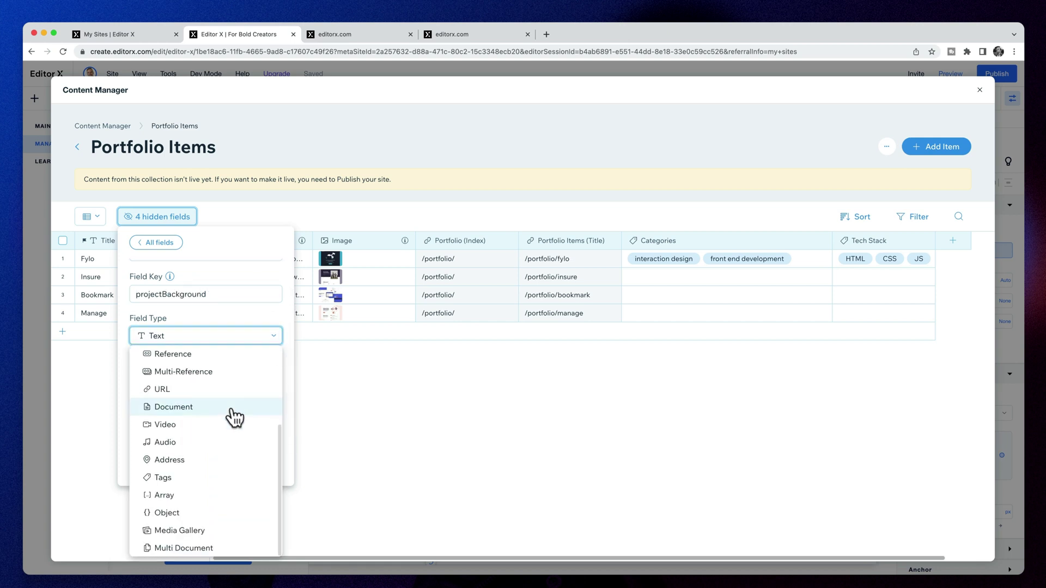
scroll(242, 401, up, 5)
click(278, 317)
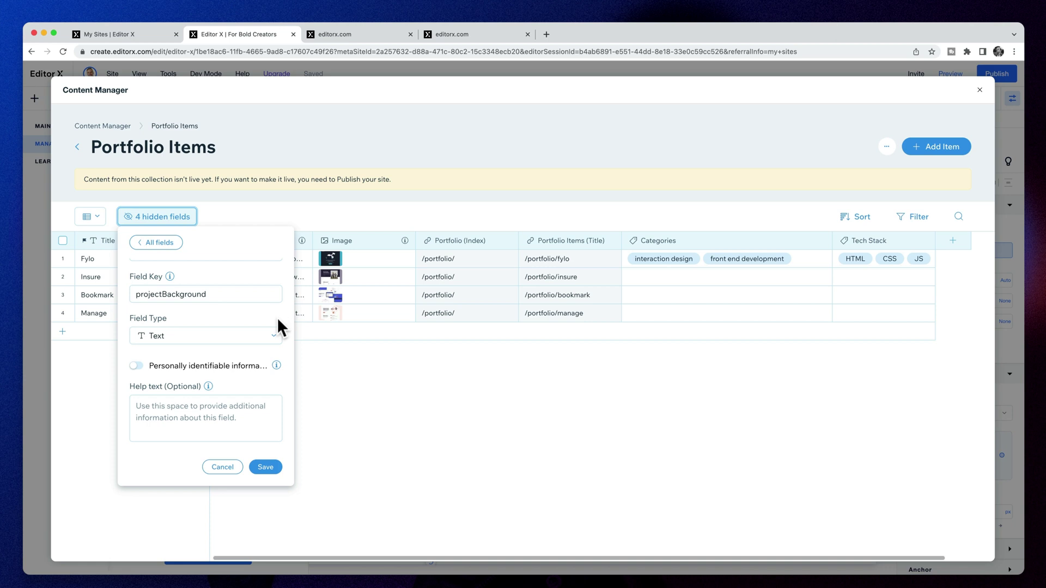
click(273, 473)
drag(955, 234, 284, 241)
Add a Gallery field of type Media Gallery and move its column directly after Image
scroll(681, 294, right, 3)
click(910, 241)
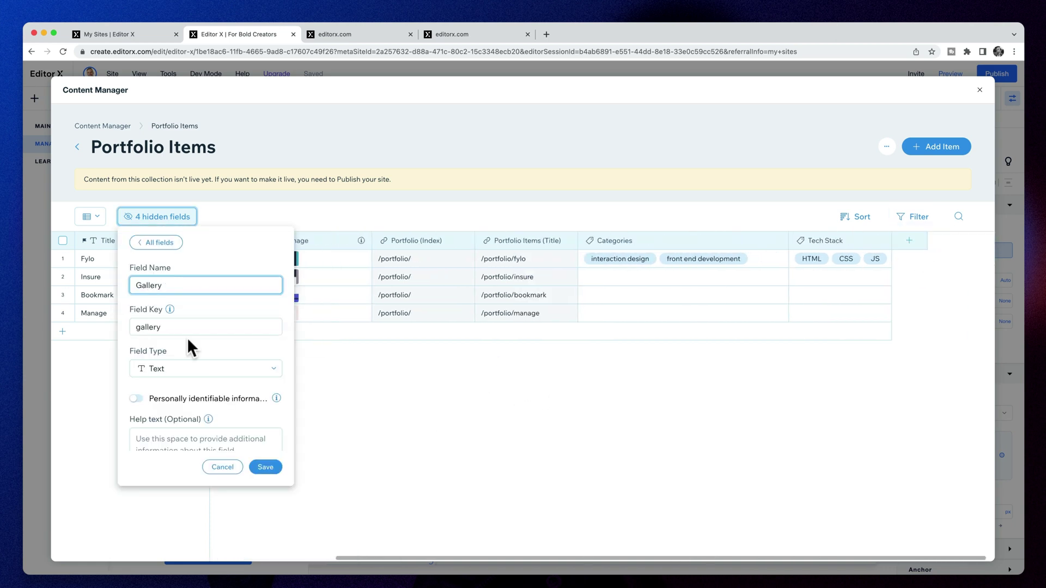
click(196, 368)
scroll(201, 436, down, 5)
click(192, 531)
click(264, 467)
click(493, 414)
drag(911, 247, 391, 271)
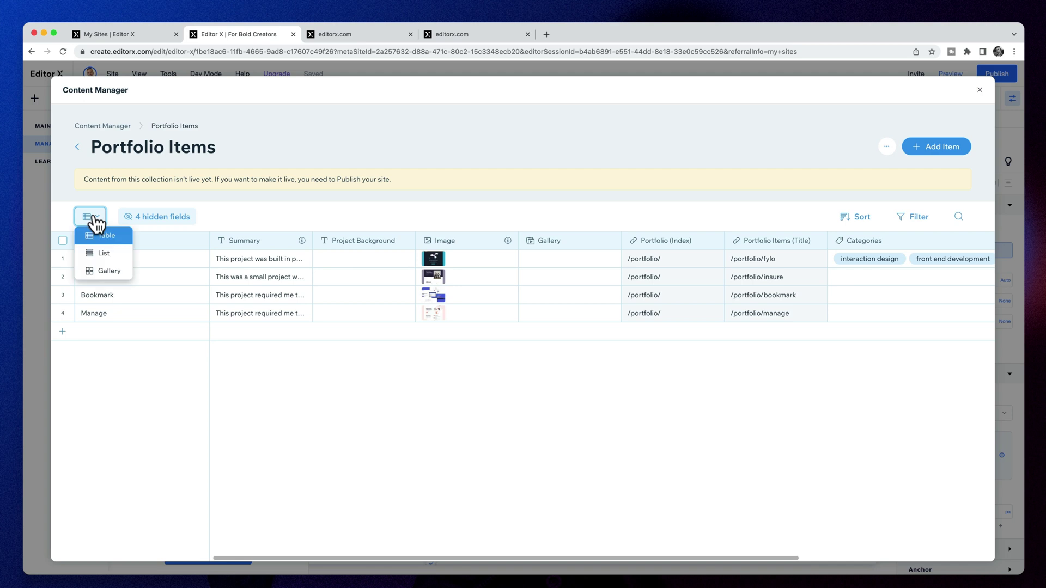
View the collection in the list and gallery layouts, and return to the table layout
click(104, 253)
click(90, 216)
click(109, 270)
click(90, 216)
click(103, 235)
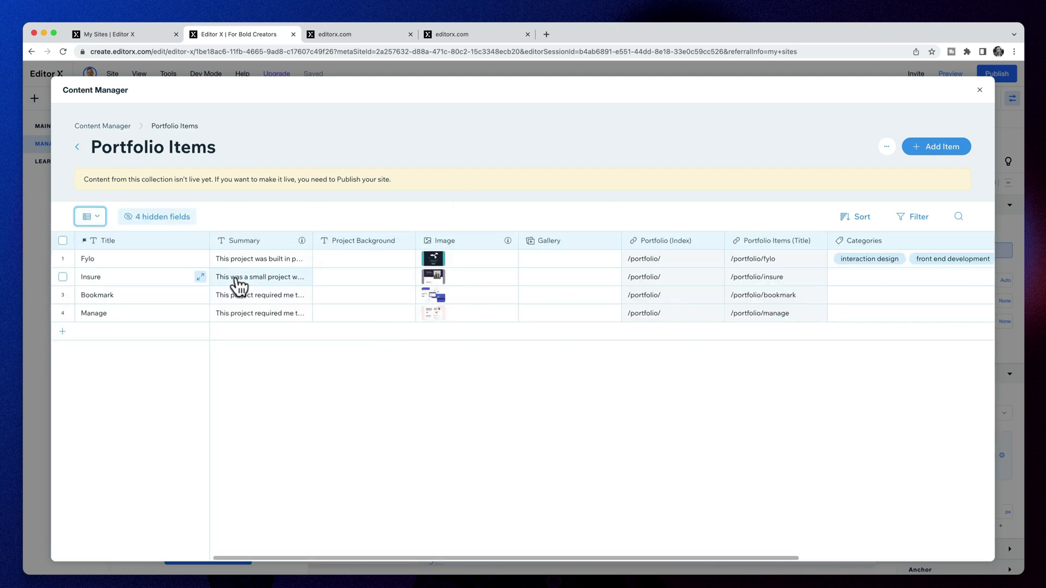
Open the Bookmark item and fill its Project Background with the Frontend Mentor challenge description from the design
click(200, 295)
click(472, 336)
text(This project was a front-end  challenge from Frontend Mentor. It’s a platform that enables you to practice building websites to a design and project brief. Each challenge includes mobile and desktop designs to show how the website should look at different screen sizes. Creating these projects has helped me refine my workflow and solve real-world coding problems. I’ve learned something new with each project, helping me to improve and adapt my style.)
scroll(463, 367, down, 4)
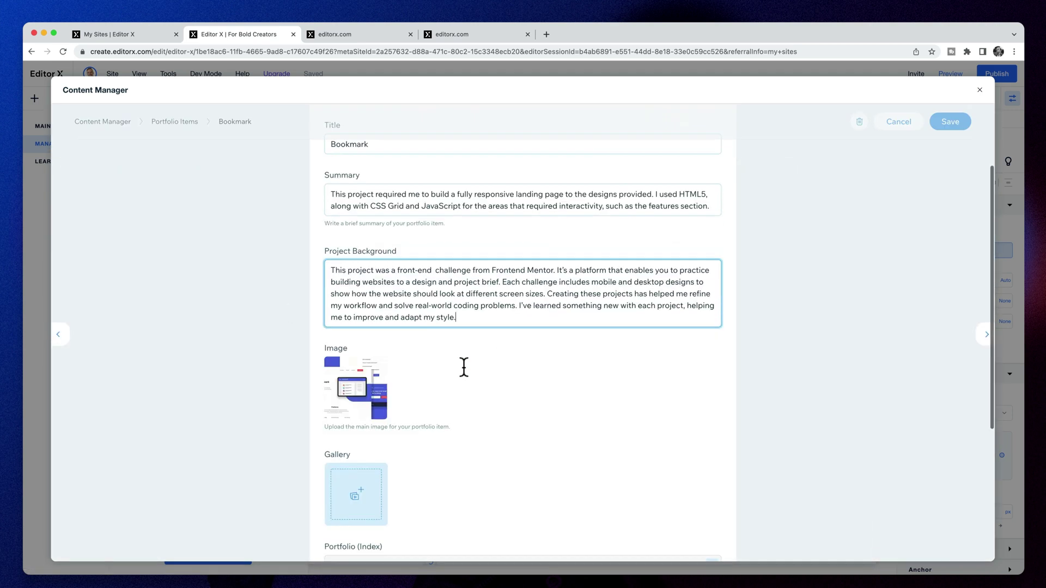
Upload the project images to the site files and set bookmark-2x.jpg as the Bookmark item's main image
click(377, 399)
click(631, 185)
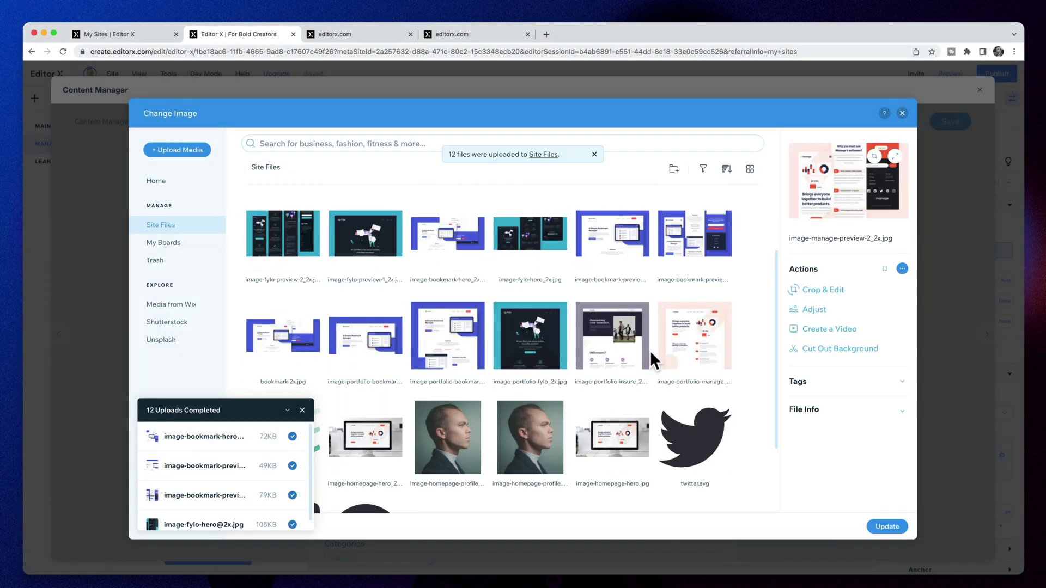
click(294, 343)
click(886, 524)
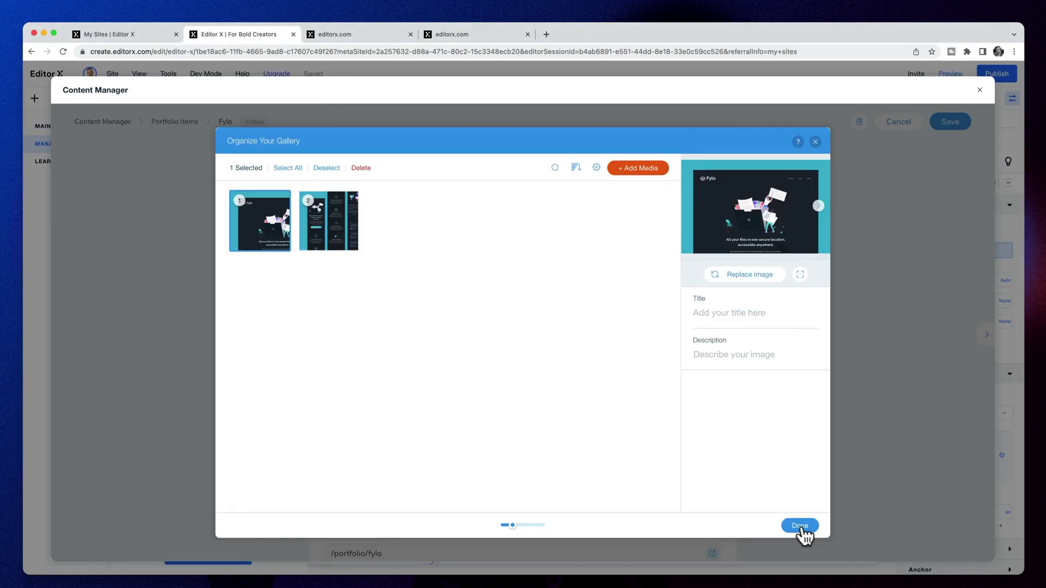
Confirm the two preview images in Fylo's gallery and fill Insure's Project Background with the Frontend Mentor challenge description
click(803, 524)
scroll(812, 391, down, 5)
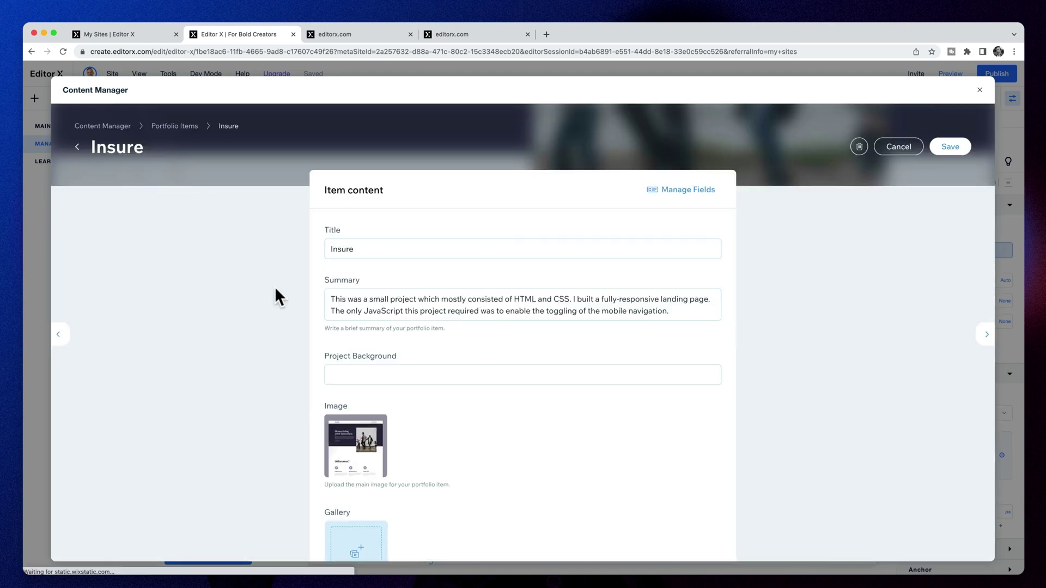
click(530, 393)
text(This project was a front-end  challenge from Frontend Mentor. It’s a platform that enables you to practice building websites to a design and project brief. Each challenge includes mobile and desktop designs to show how the website should look at different screen sizes. Creating these projects has helped me refine my workflow and solve real-world coding problems. I’ve learned something new with each project, helping me to improve and adapt my style.)
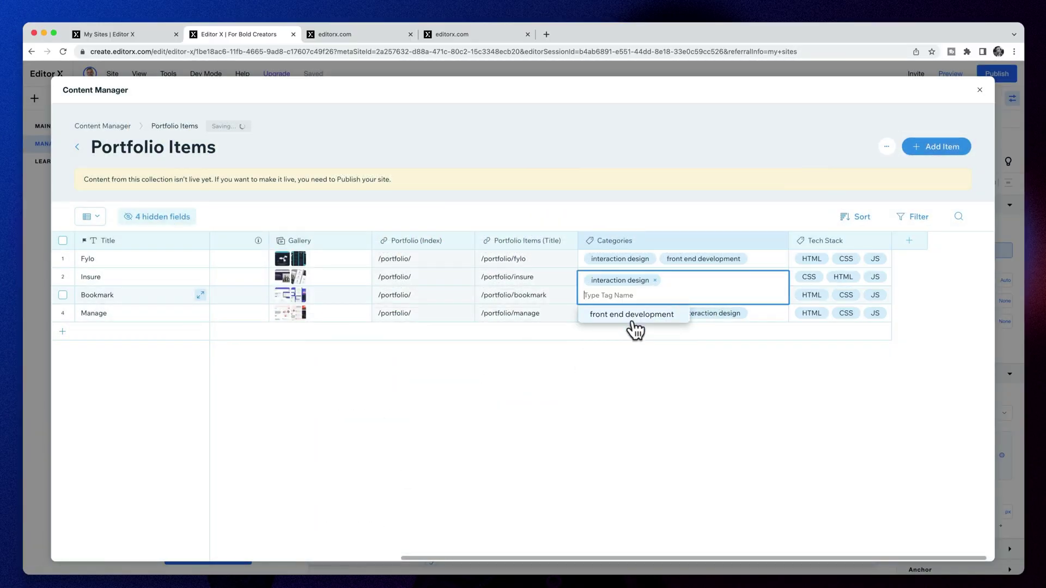
Add the "front end development" category tag to the Bookmark item and close the content manager
click(633, 316)
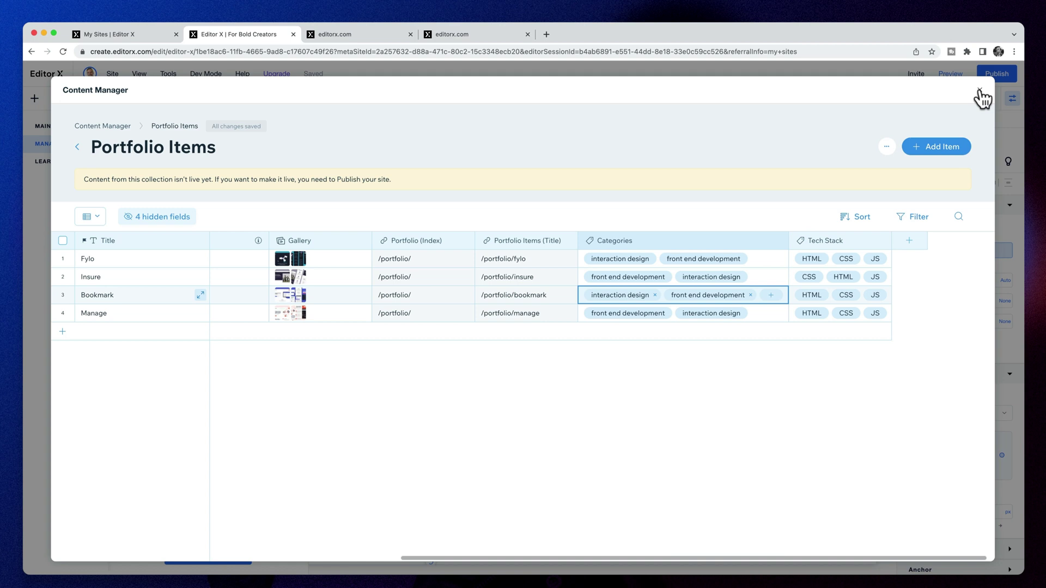
click(972, 98)
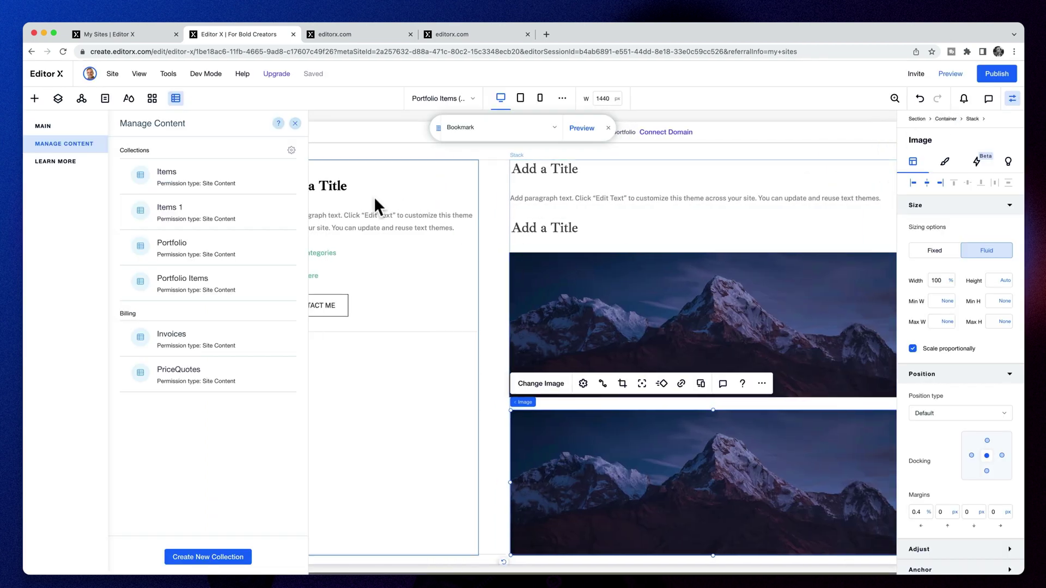
click(291, 125)
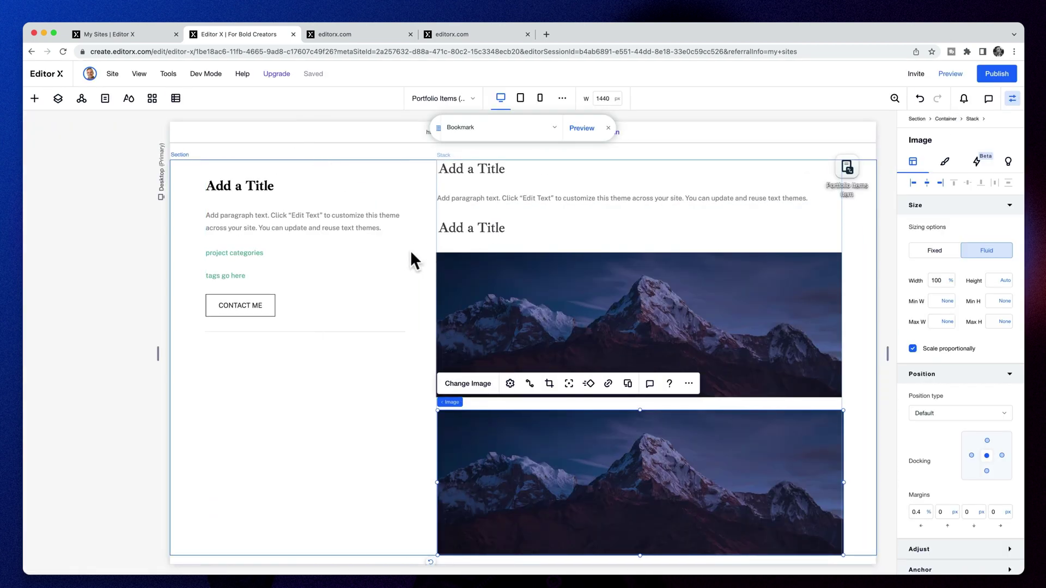
Connect the placeholder title above the project details to the Title field of the Portfolio Items Item dataset
scroll(409, 254, up, 2)
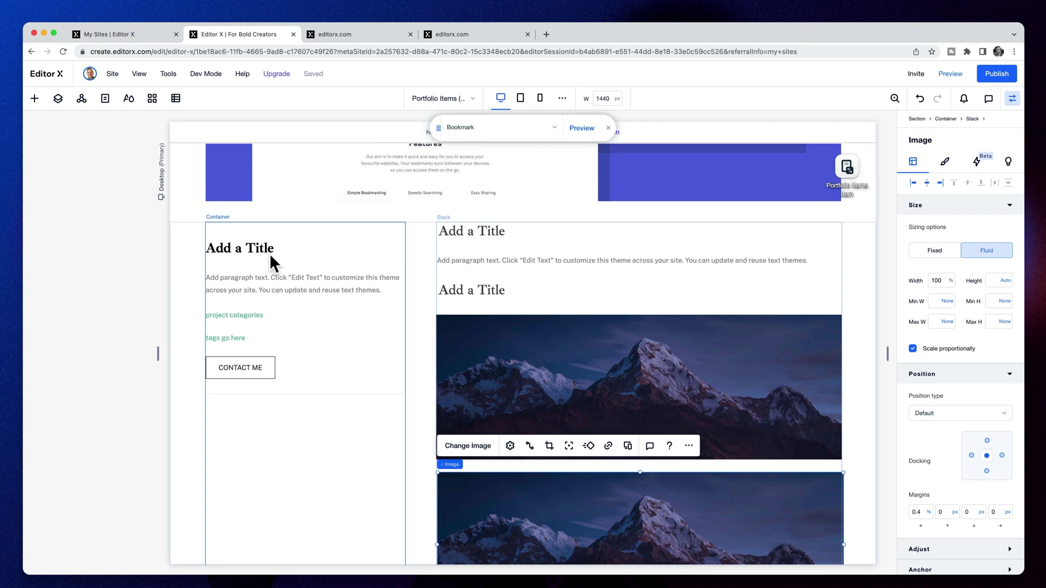
click(271, 253)
click(229, 252)
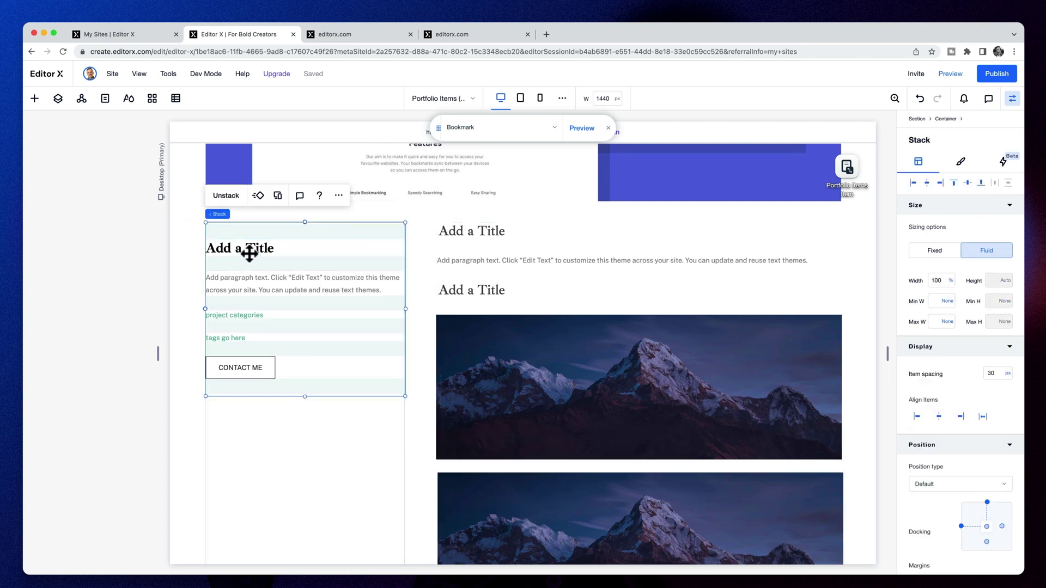
click(243, 248)
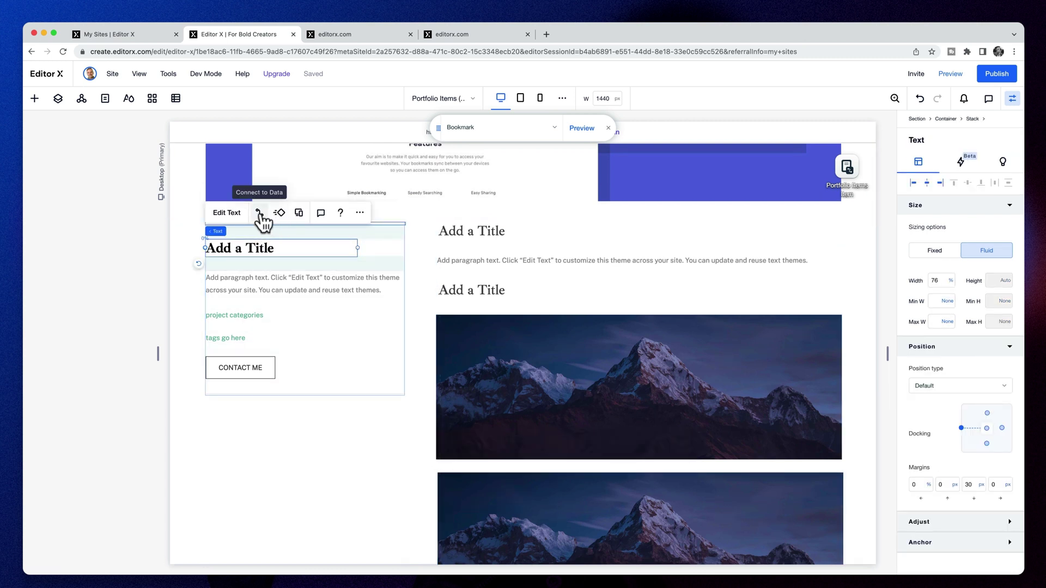
click(260, 213)
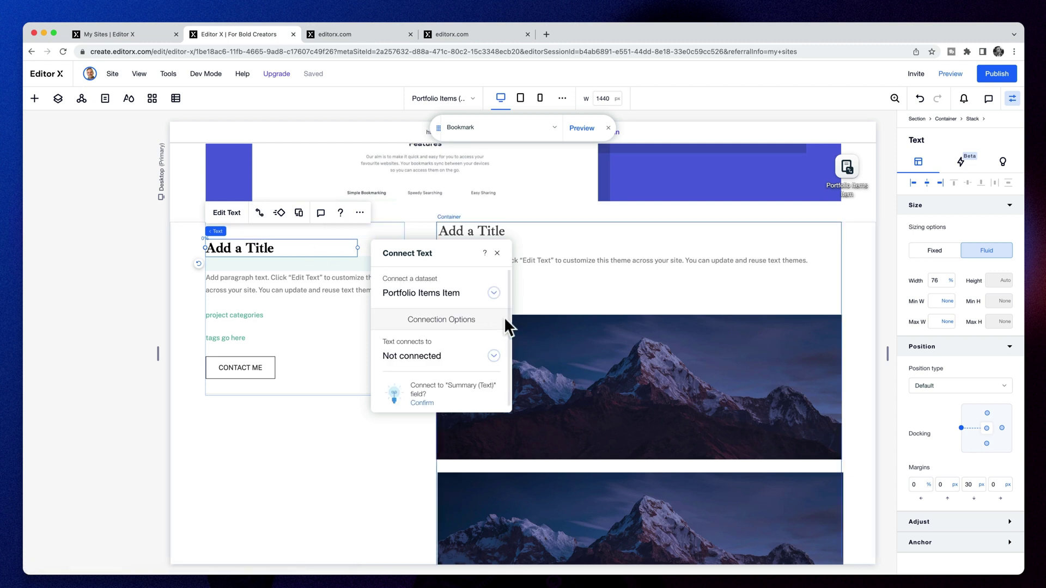
click(493, 356)
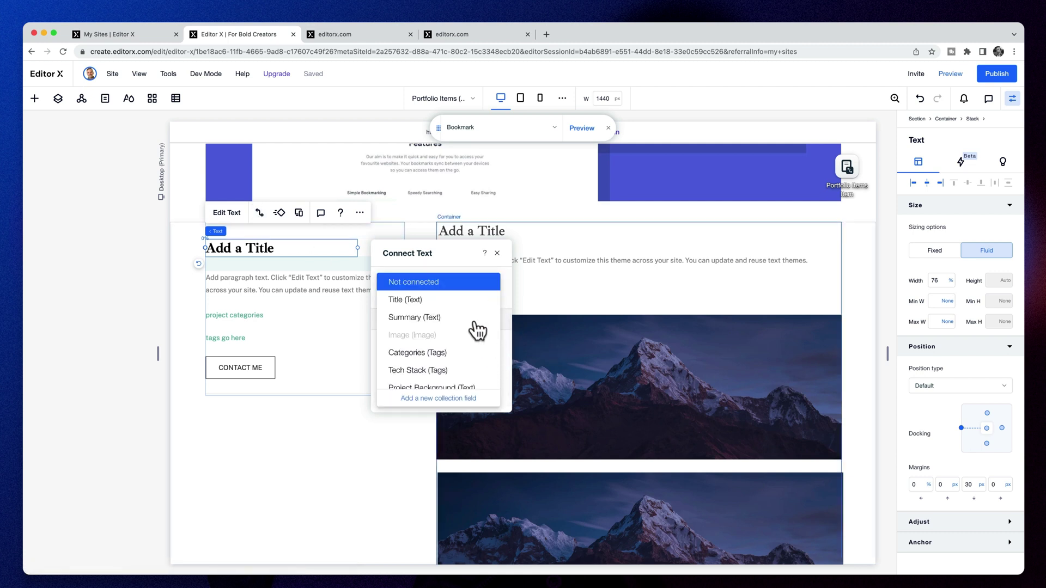
click(441, 300)
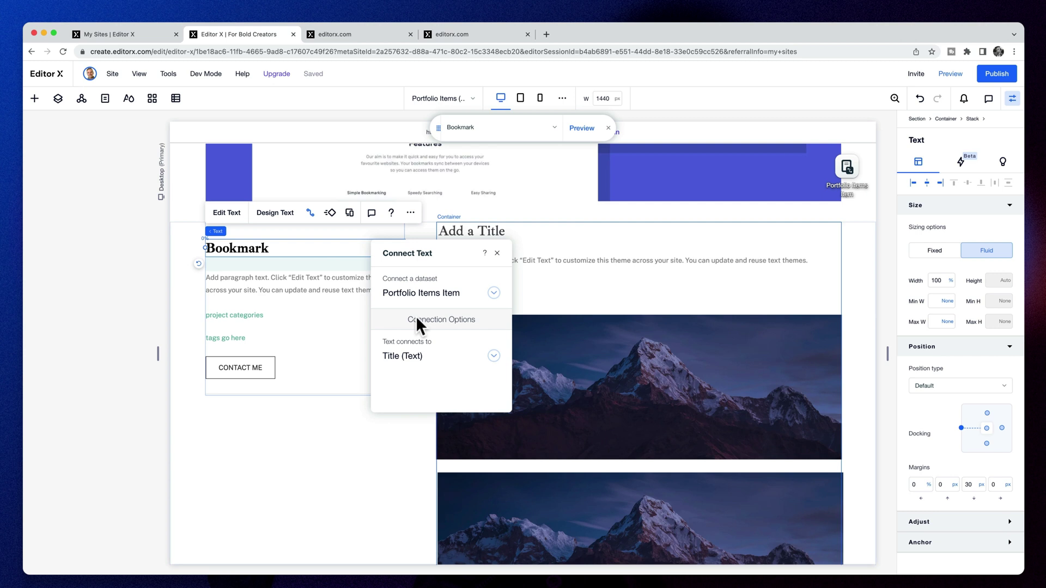
Connect the paragraph below the project title to the dataset's Summary text field
click(326, 287)
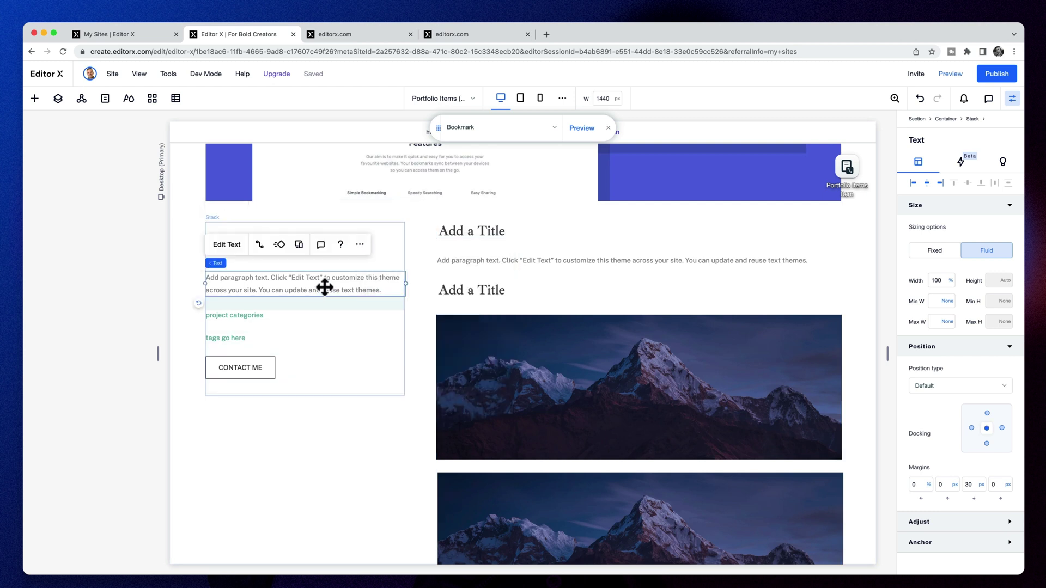
click(259, 244)
click(541, 386)
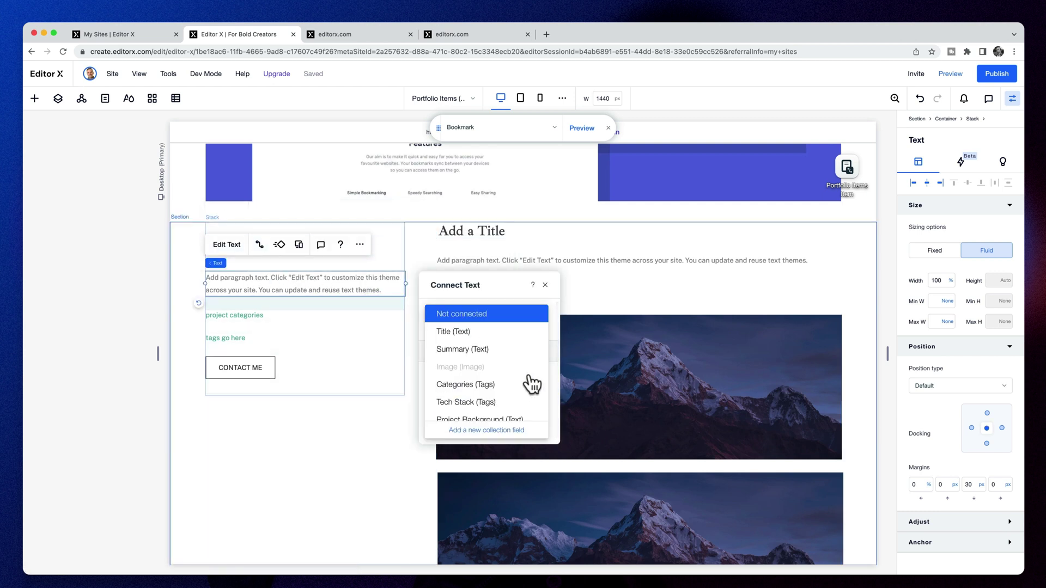
click(504, 348)
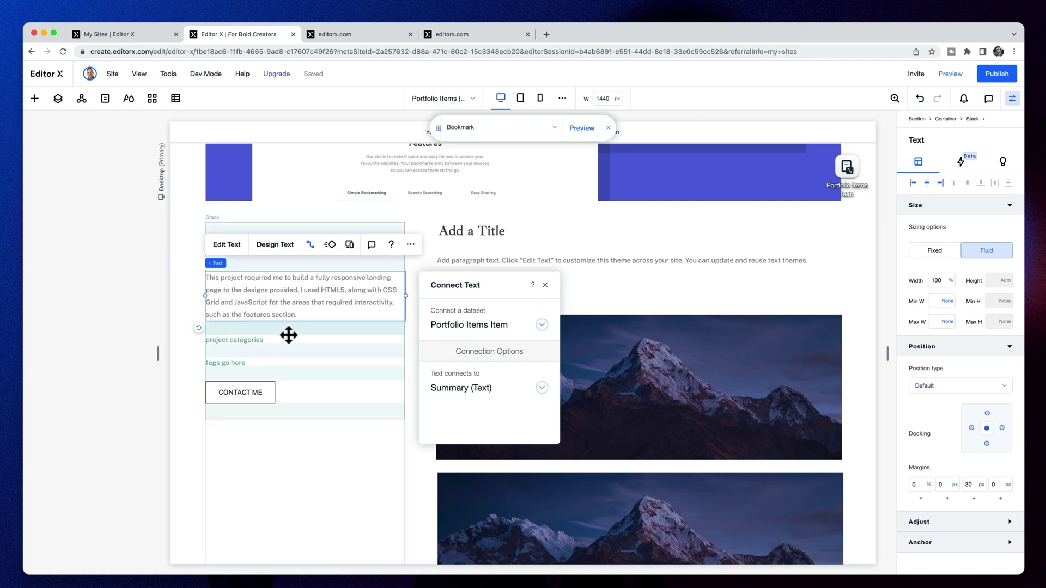
Connect the "project categories" text to the dataset's Categories tags field
click(269, 341)
click(259, 309)
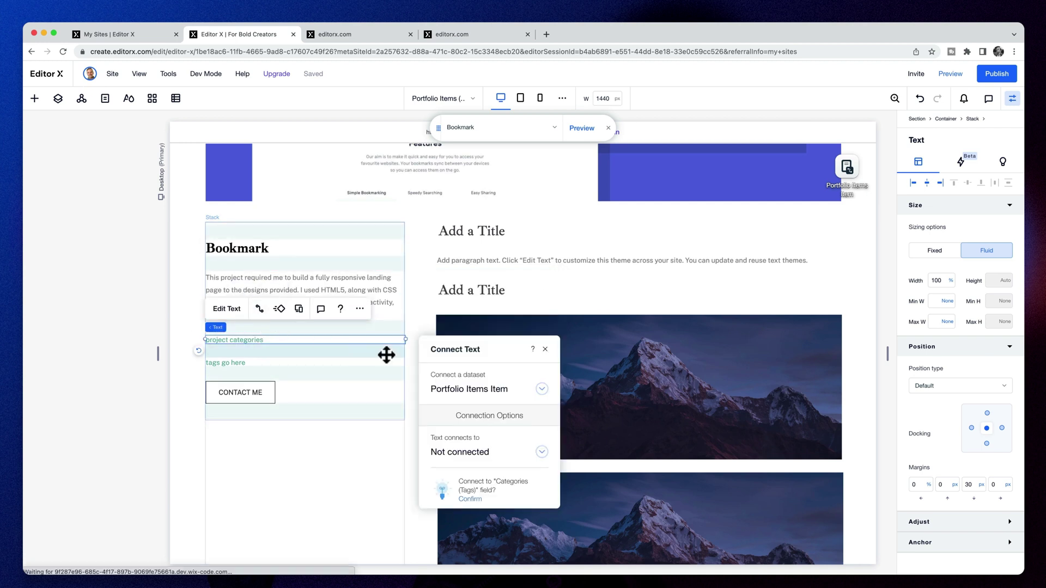
click(541, 456)
scroll(513, 427, down, 2)
scroll(514, 426, down, 2)
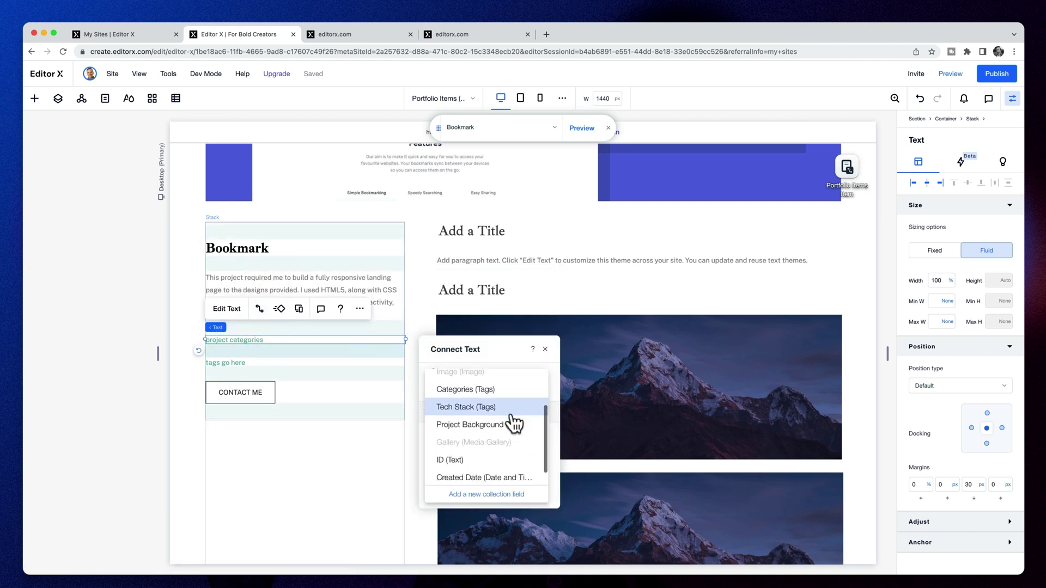
scroll(514, 424, up, 2)
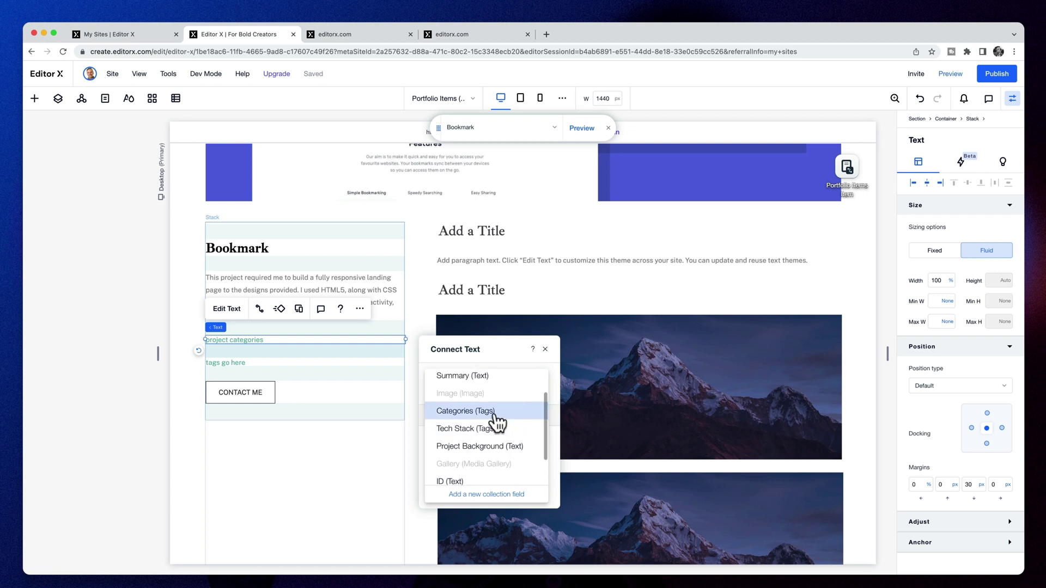
click(479, 411)
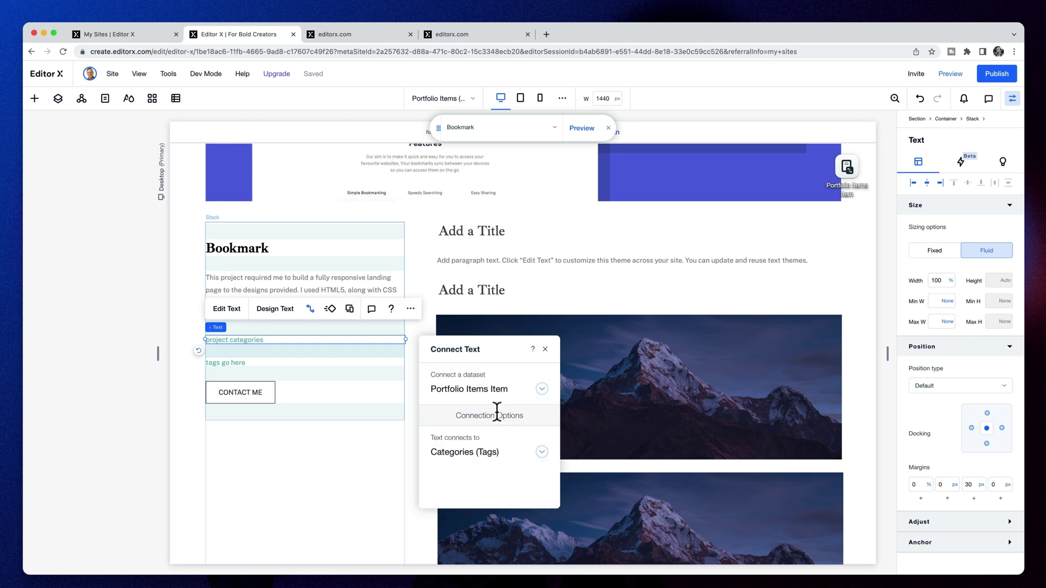
Connect the "tags go here" text to the Tech Stack tags field and close the connection settings
click(250, 364)
click(260, 331)
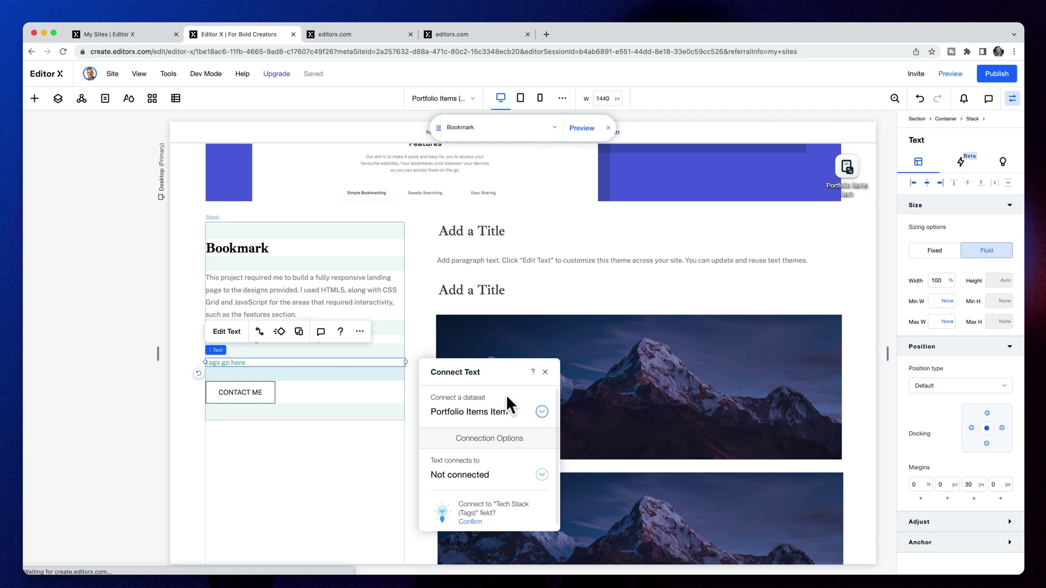
scroll(523, 480, down, 1)
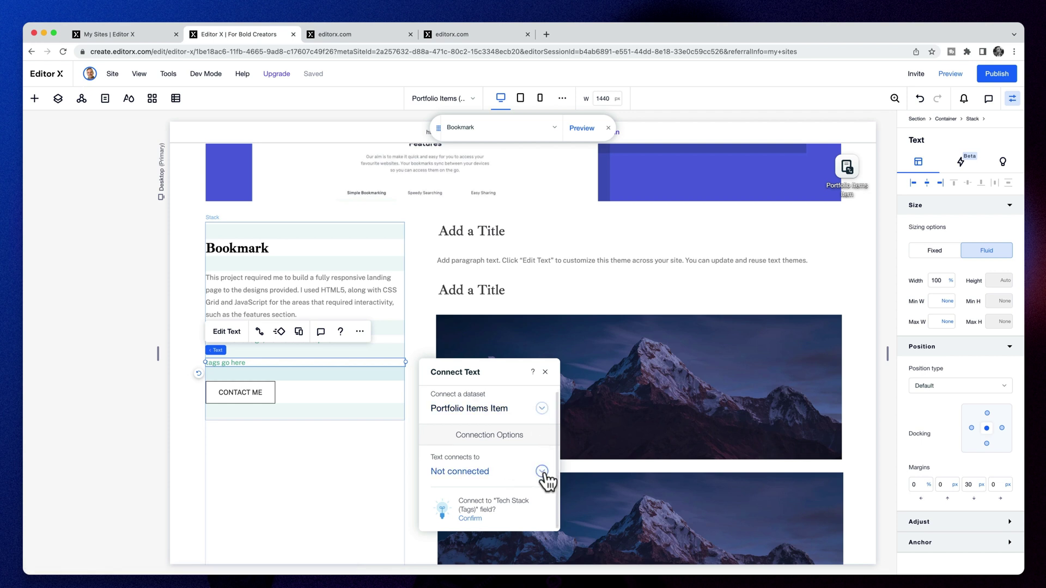
click(471, 520)
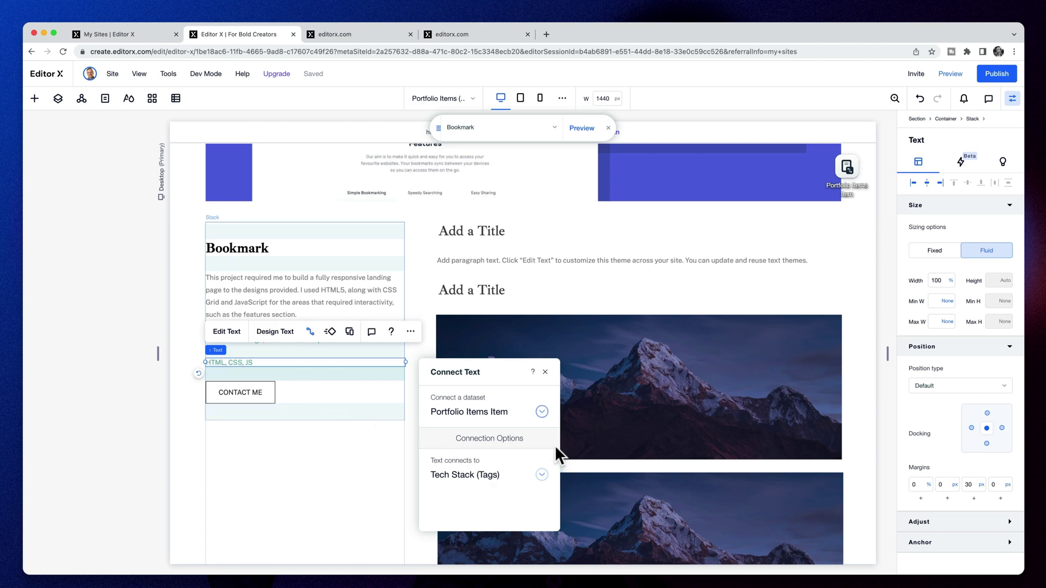
click(545, 373)
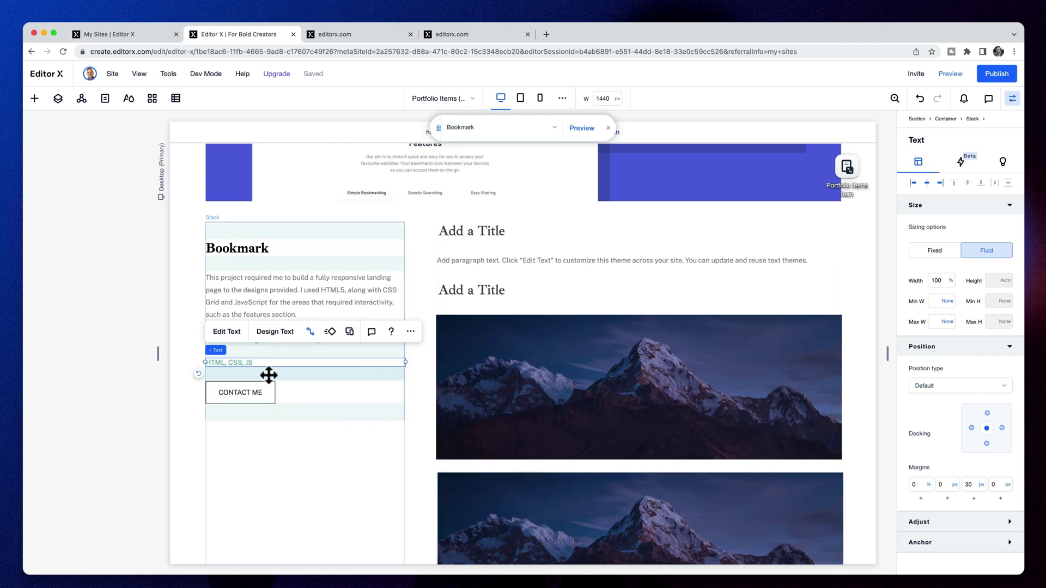
Open the Portfolio Items collection and add a field named Website URL with the field type URL
click(252, 389)
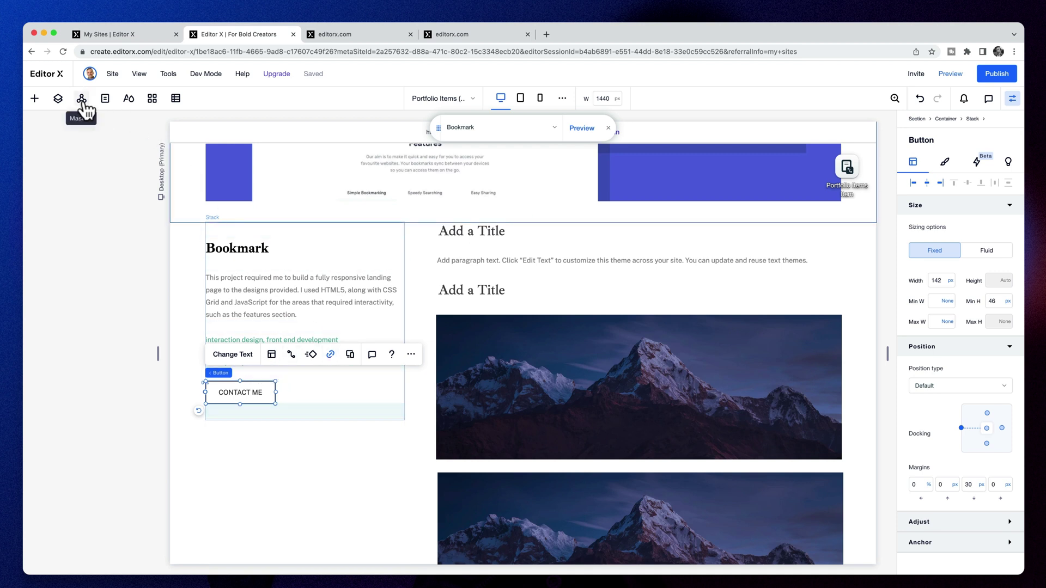
click(174, 101)
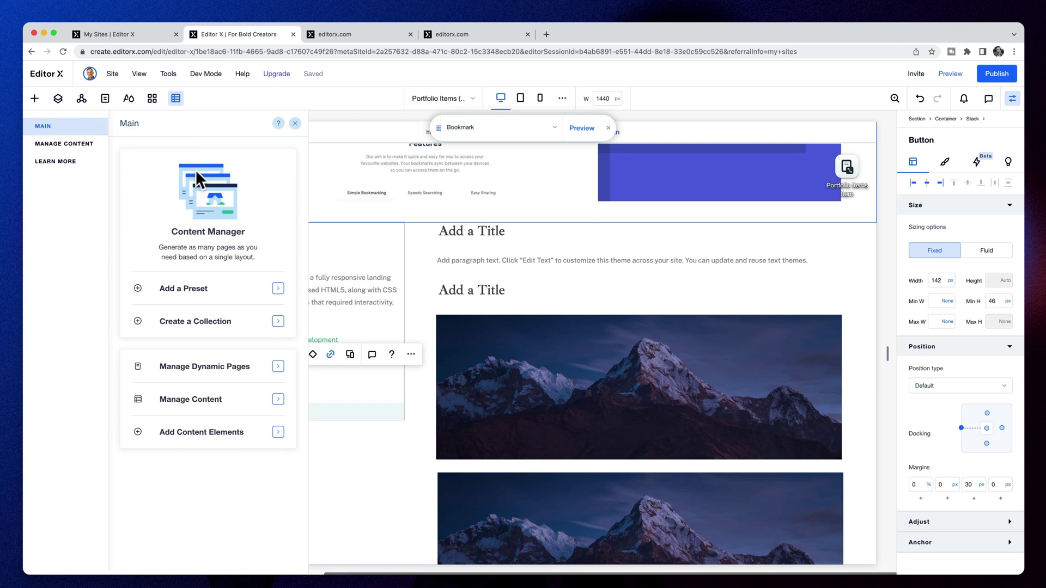
click(83, 144)
click(258, 288)
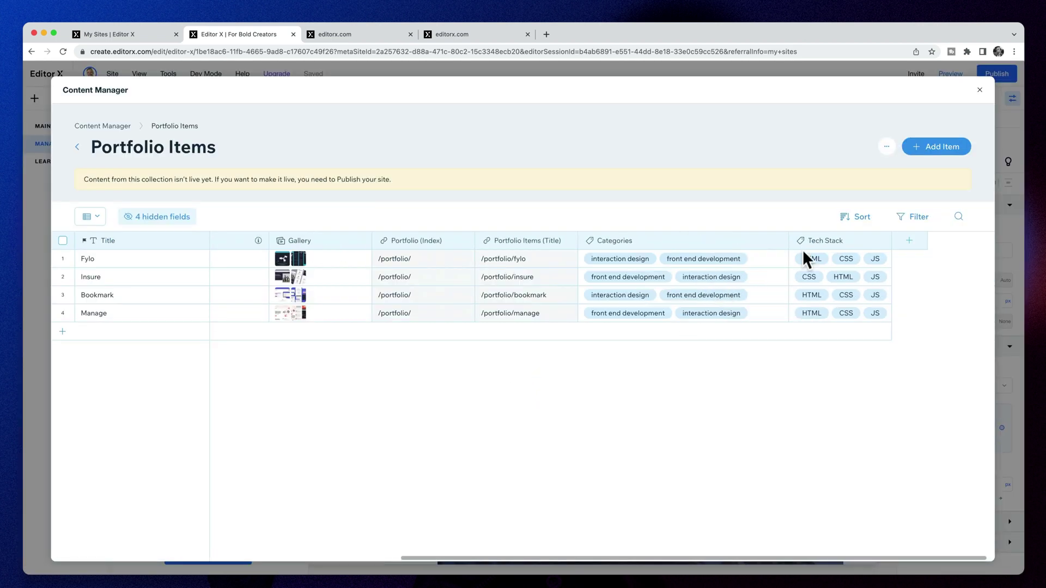
click(910, 241)
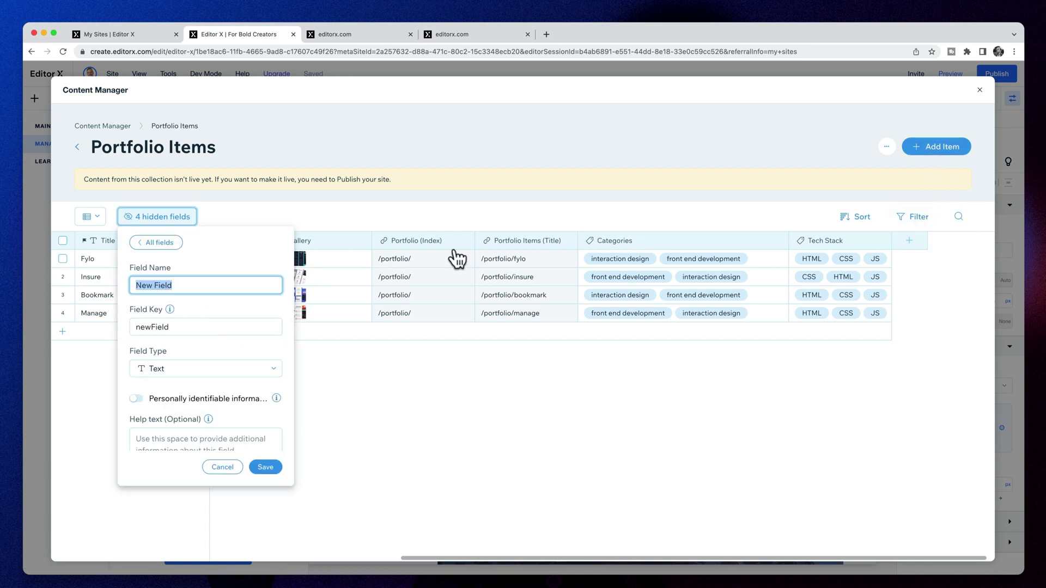
text(P)
key(BackSpace)
text(Visit)
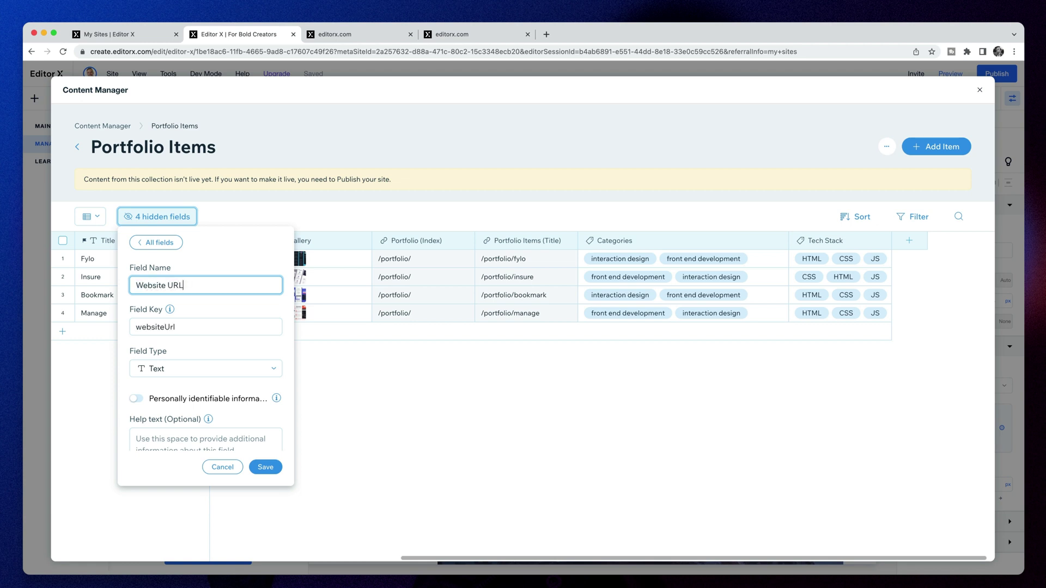
click(205, 369)
scroll(210, 432, down, 2)
click(214, 444)
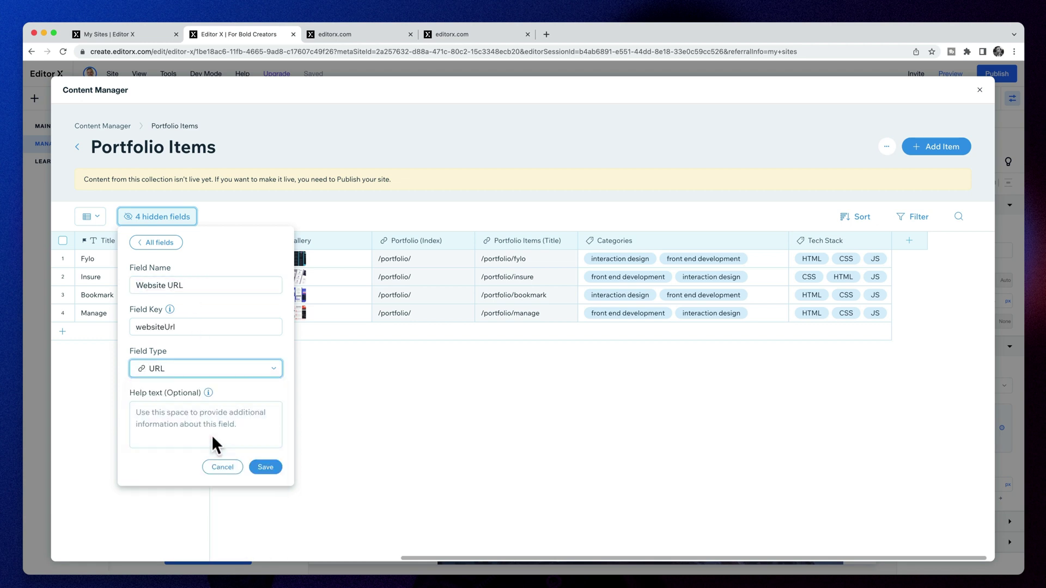
click(264, 467)
click(932, 302)
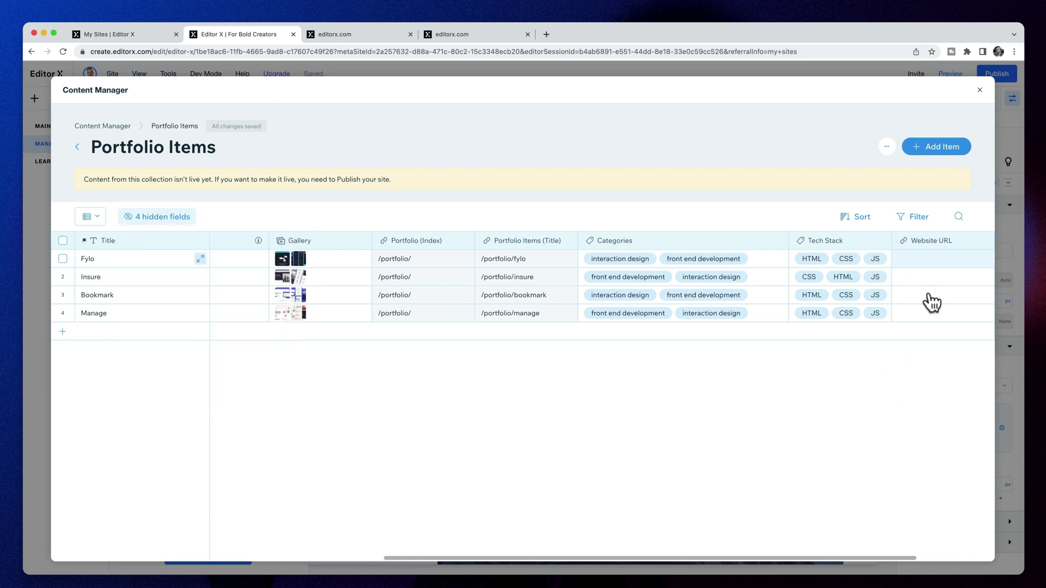
drag(926, 240, 376, 242)
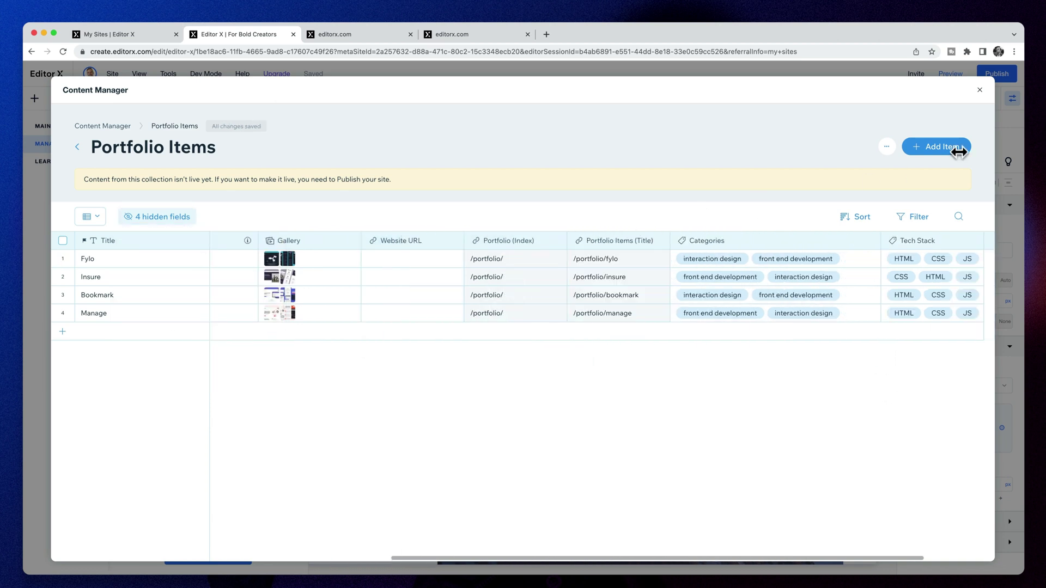
click(418, 258)
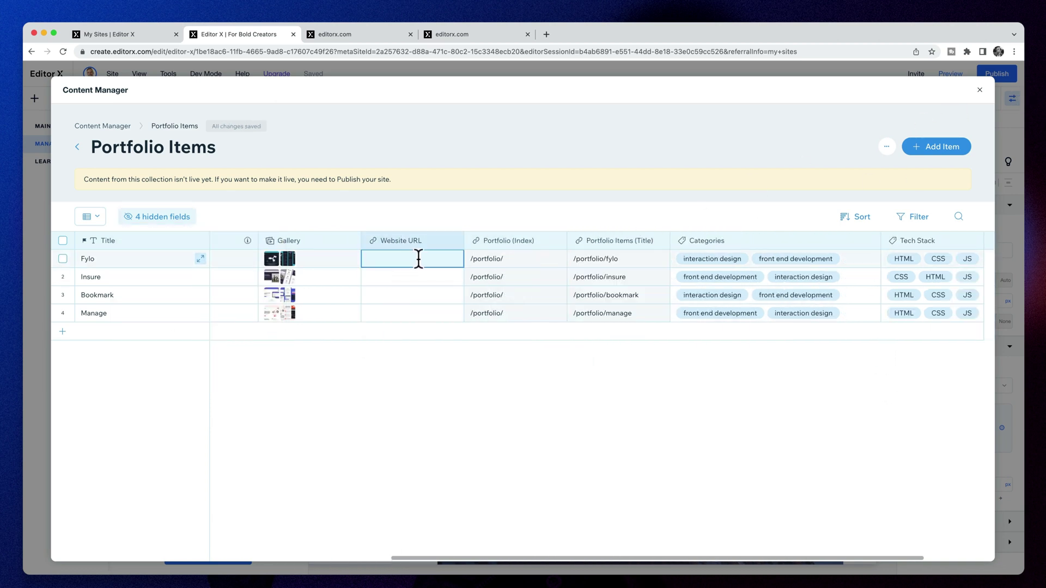
drag(419, 259, 414, 314)
text(https://creativex.show)
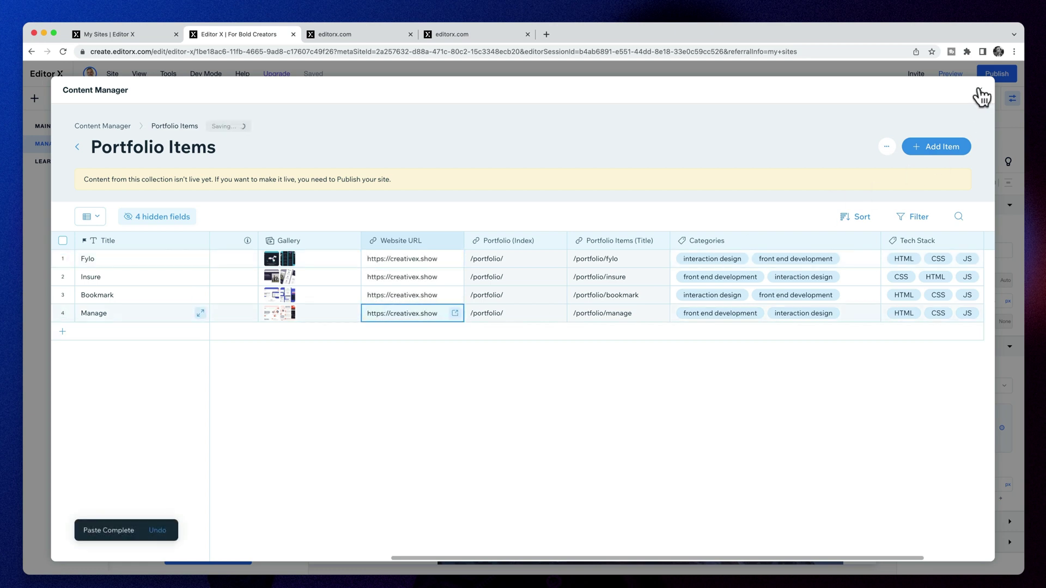
click(982, 97)
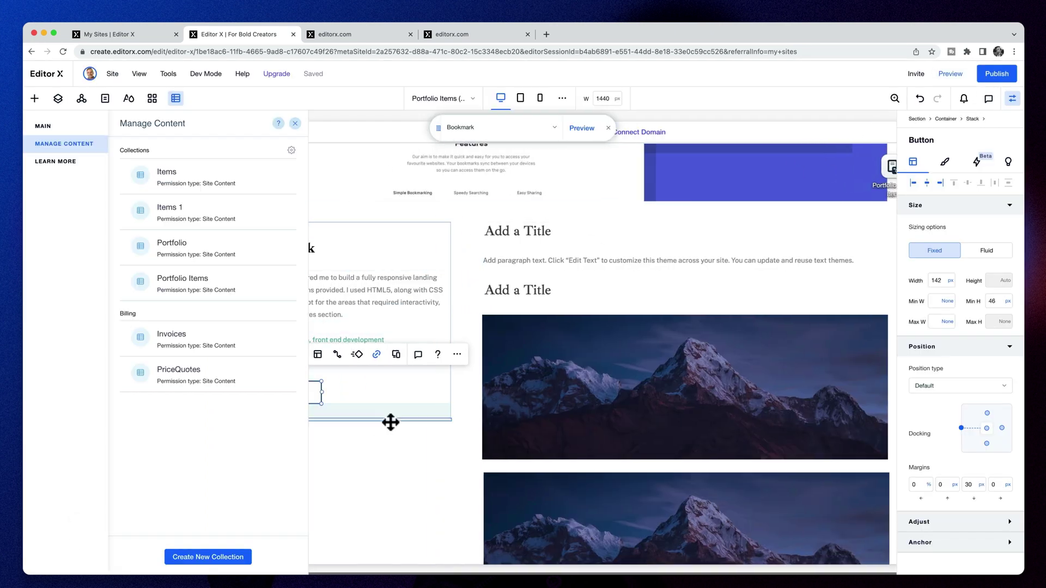
Connect the Contact Me button's click action to the Website URL field, leaving its label unconnected
click(457, 355)
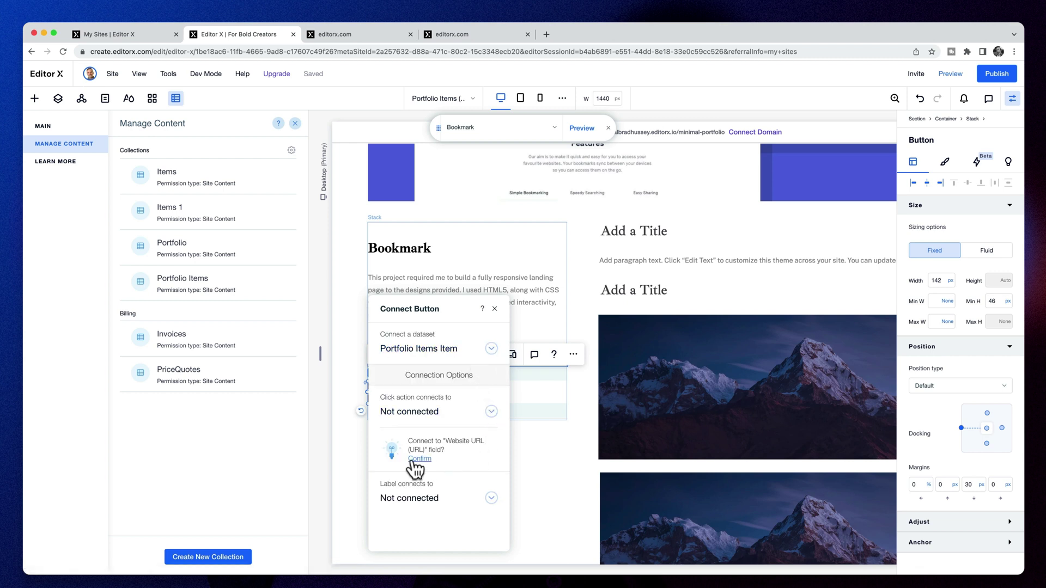
click(418, 460)
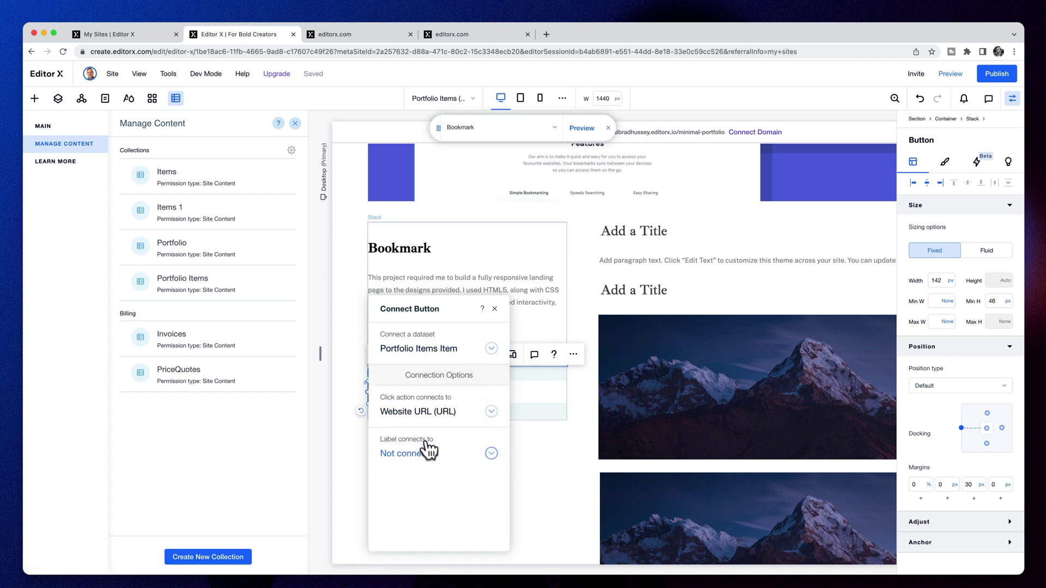
click(494, 310)
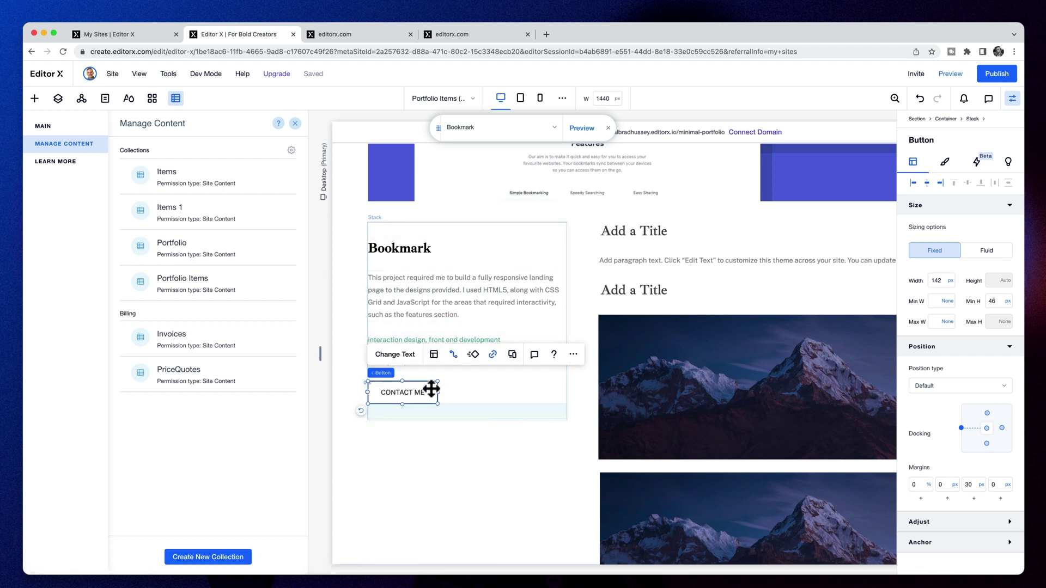
Change the Contact Me button's text to VISIT WEBSITE
click(408, 357)
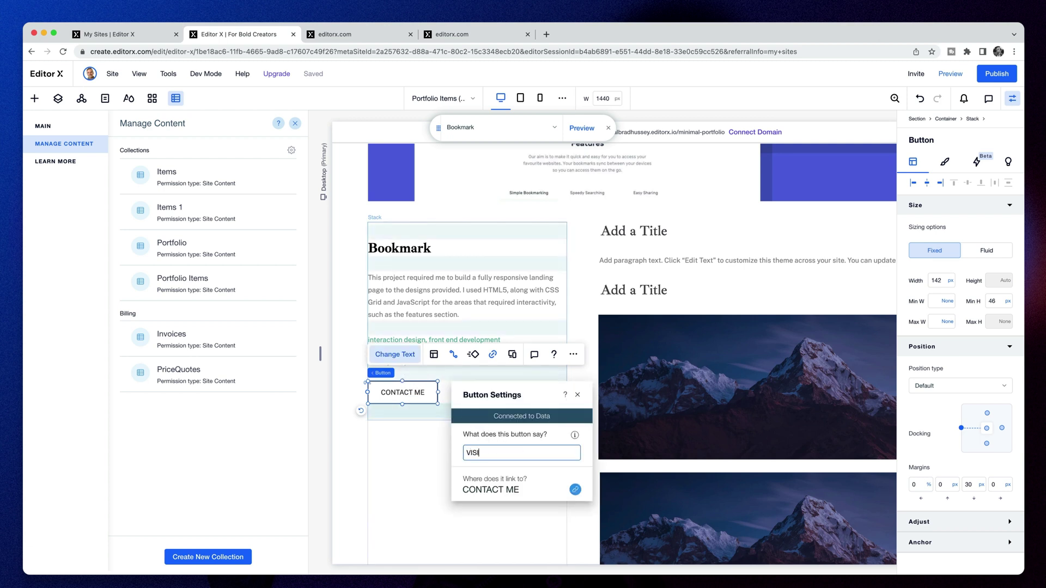
click(418, 484)
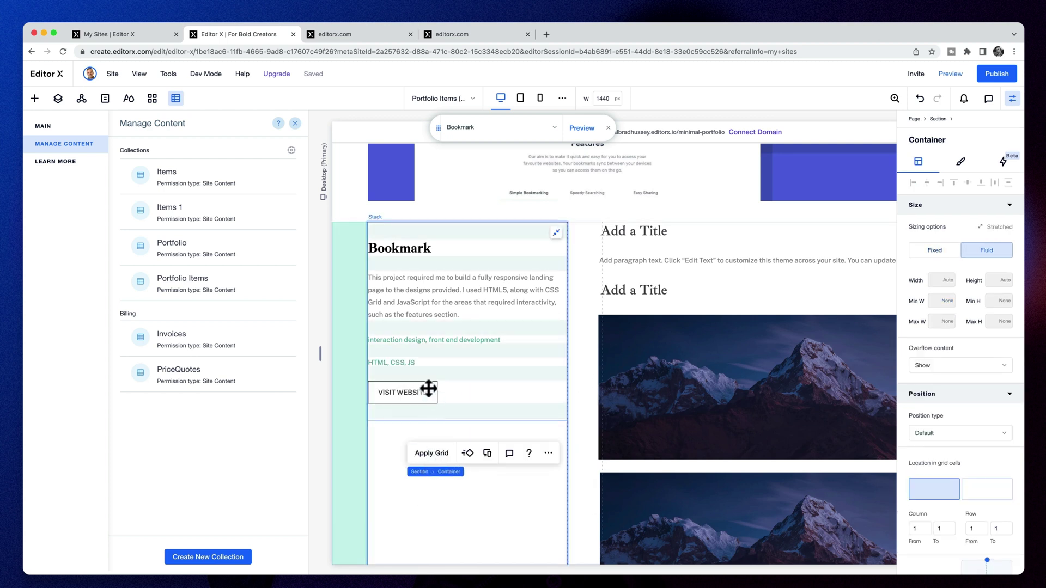
click(427, 395)
click(426, 394)
scroll(507, 409, right, 2)
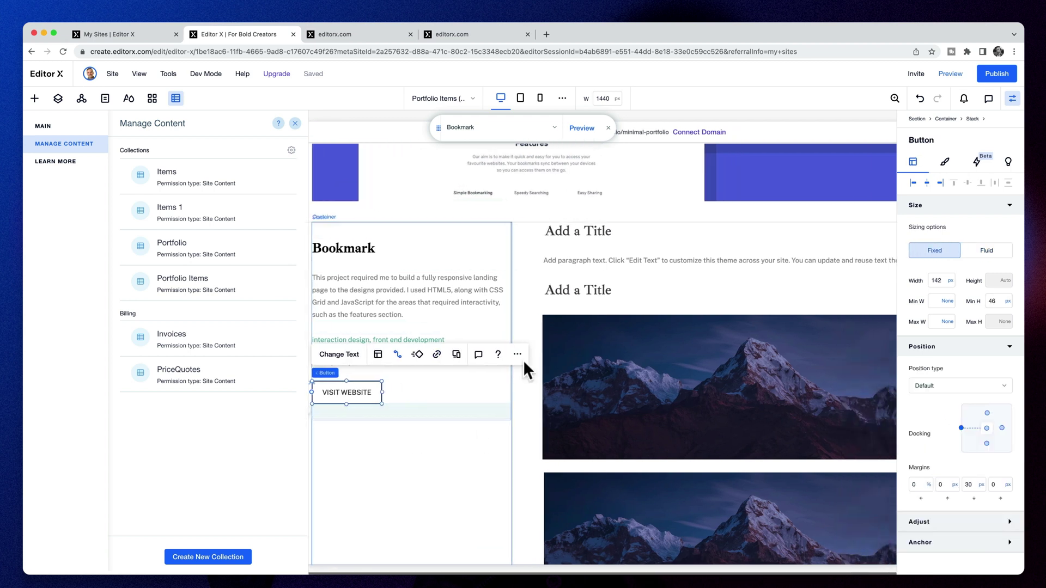
Change the first title in the content column to Project Background and set its width to 100%
click(598, 235)
scroll(598, 235, right, 2)
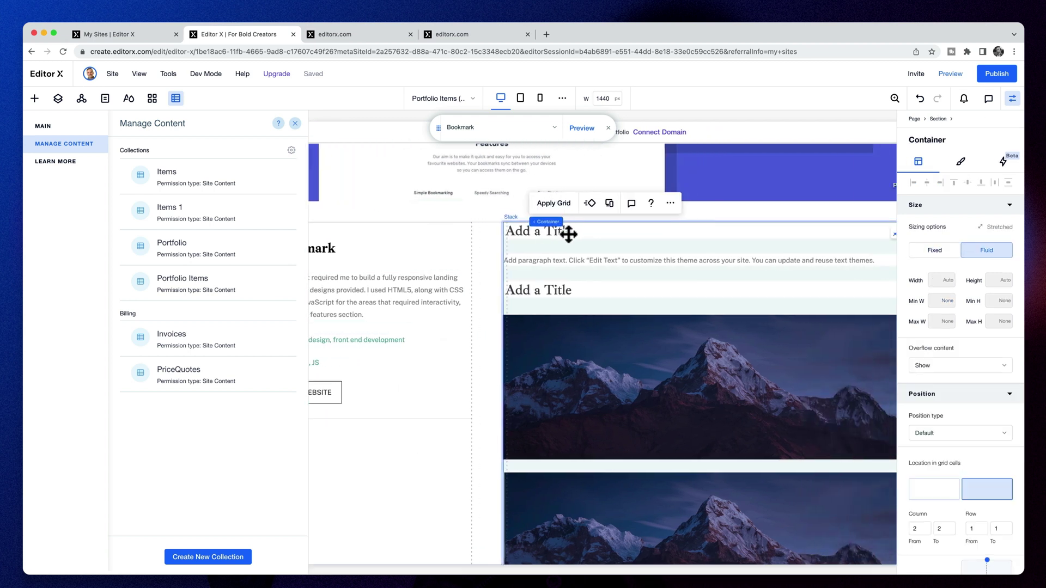
click(568, 235)
click(538, 229)
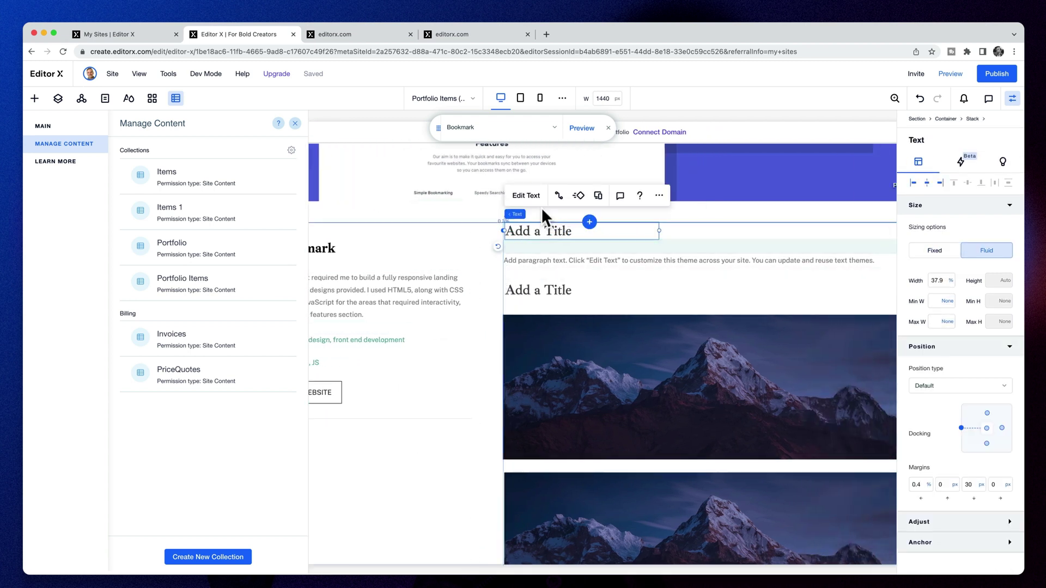
click(526, 196)
text(Project Background)
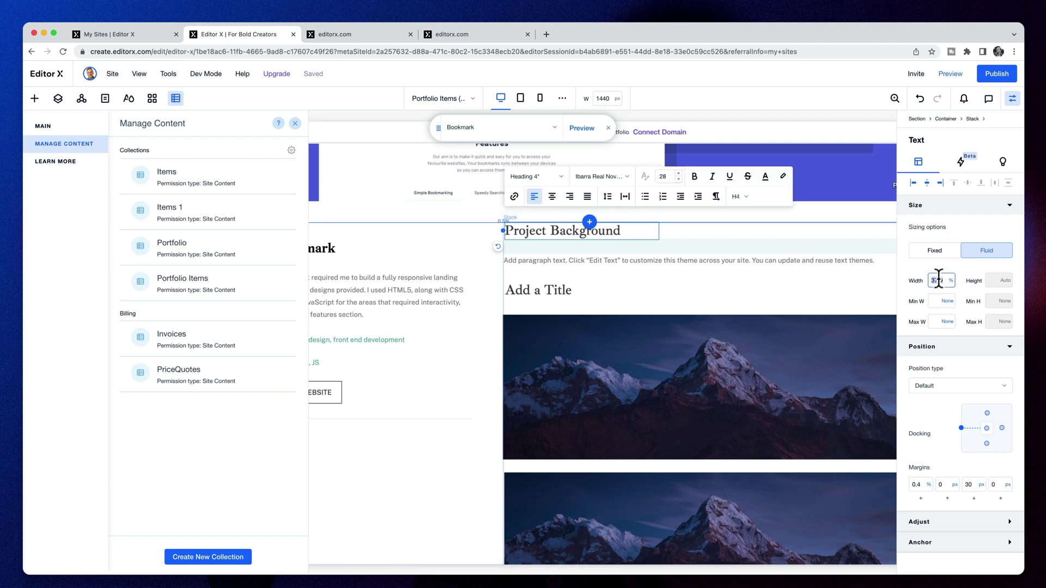
text(100)
key(Return)
Connect the paragraph under Project Background to the Project Background (Text) field of the Portfolio Items Item dataset
click(752, 262)
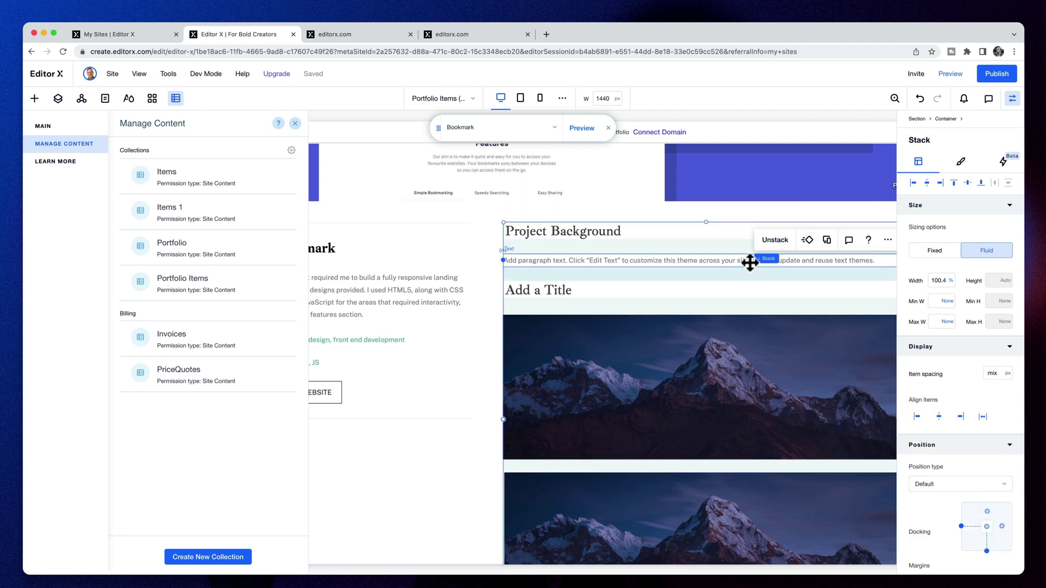
click(558, 227)
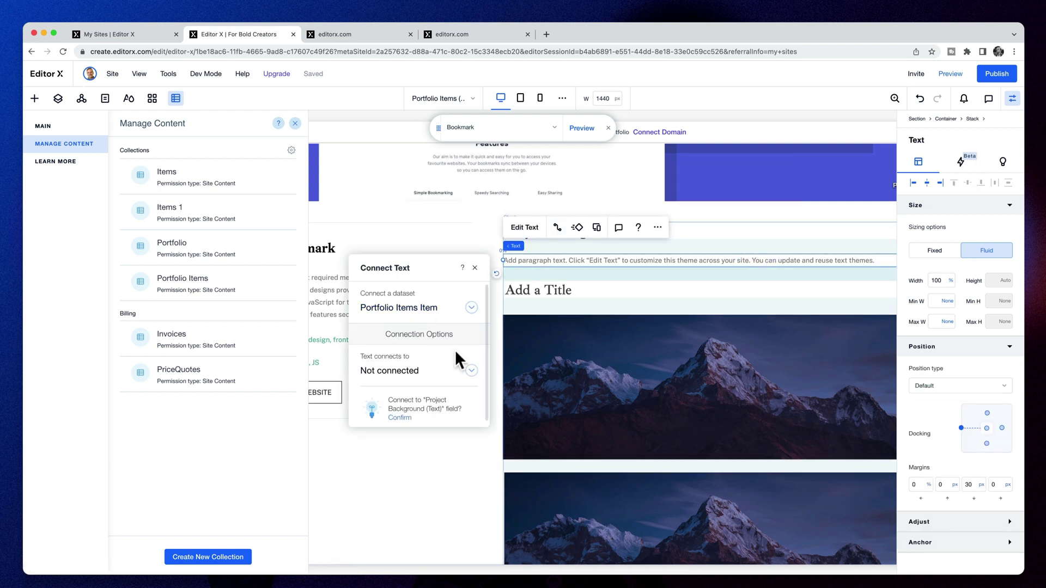
click(424, 414)
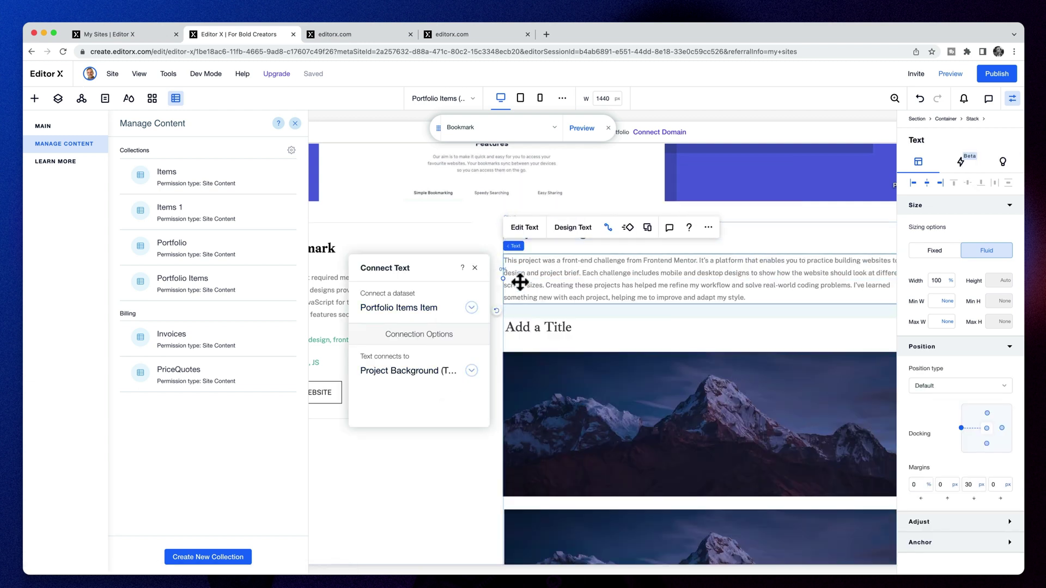
Change the second title, below the project background paragraph, to Static Previews
click(585, 325)
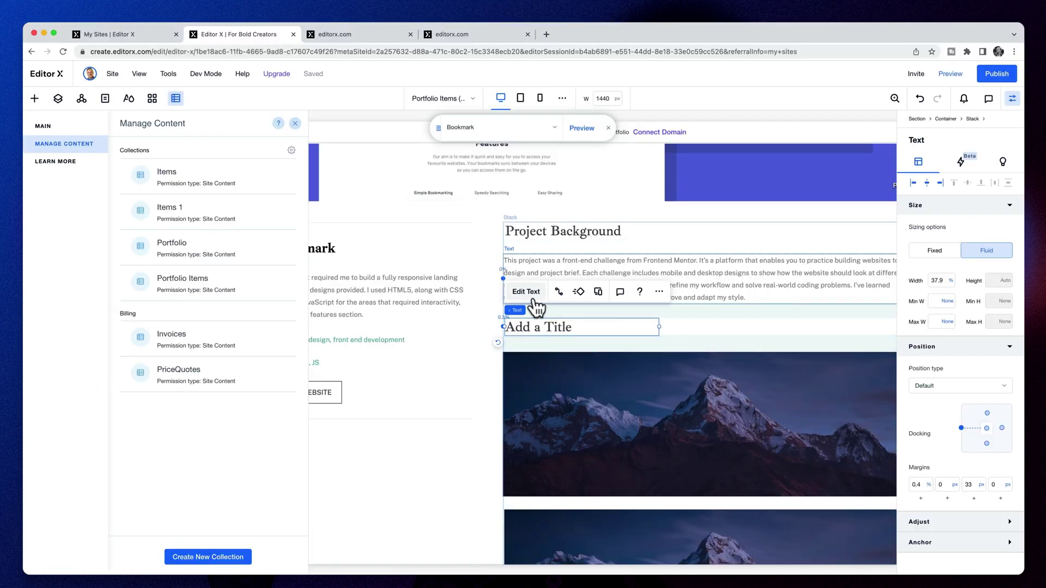
click(534, 298)
text(Static Previews)
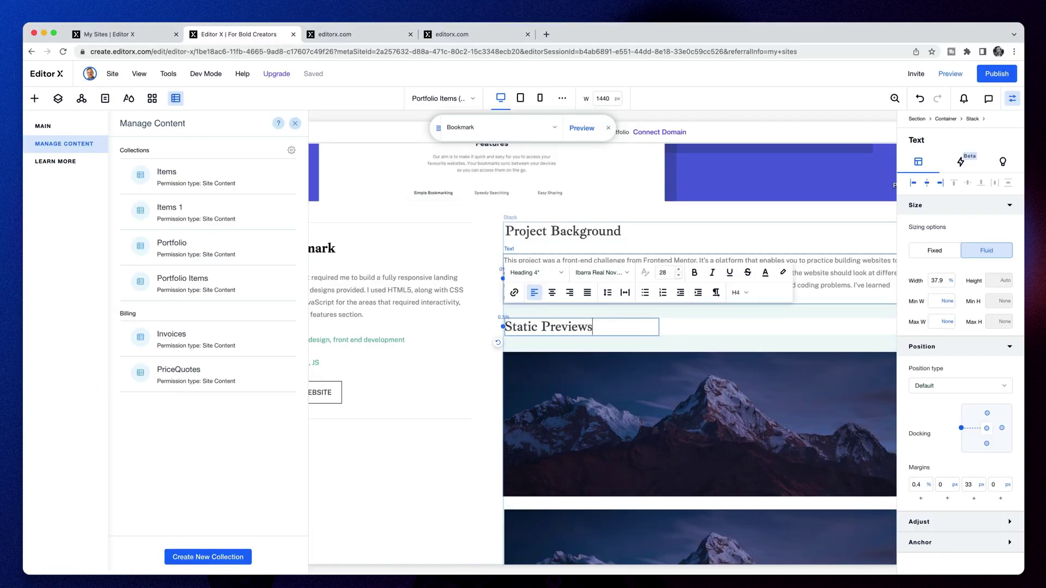
Delete the two mountain placeholder images below the Static Previews title
click(625, 423)
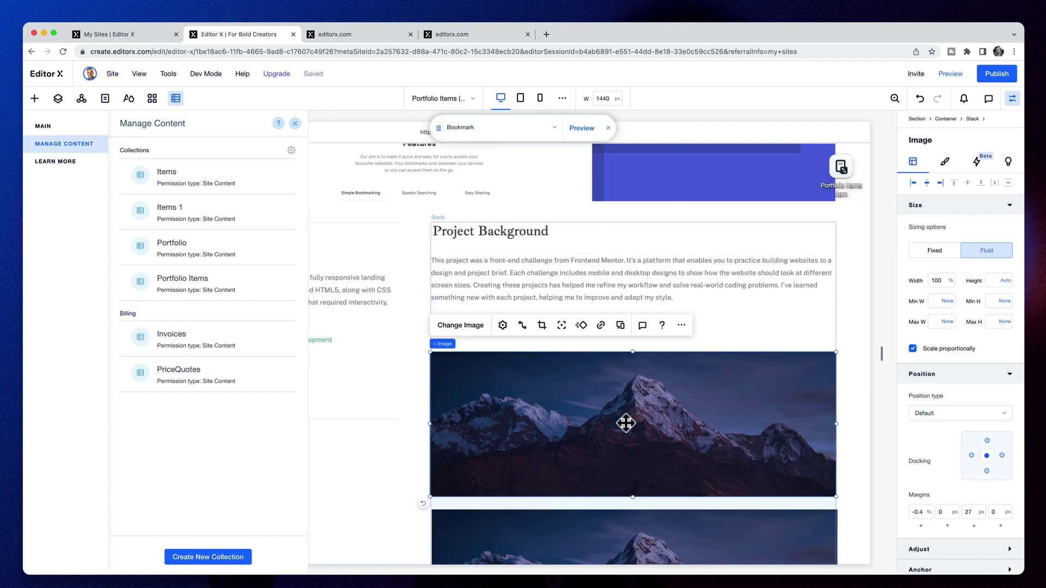
scroll(632, 447, down, 1)
click(633, 481)
drag(633, 481, 554, 346)
click(422, 322)
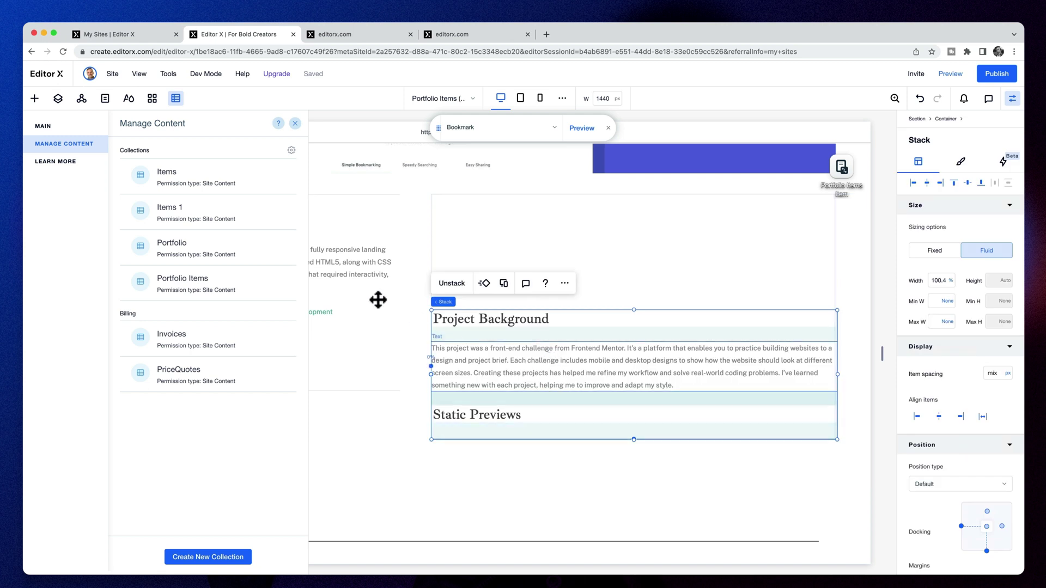
Add a strip-style Pro Gallery to the stack directly below the Static Previews title
click(35, 98)
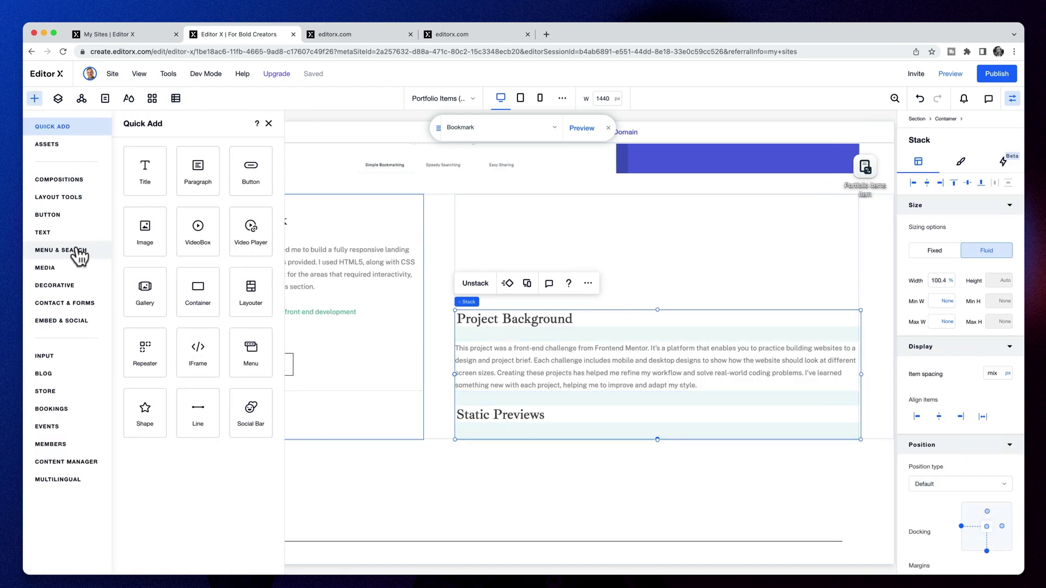
click(69, 268)
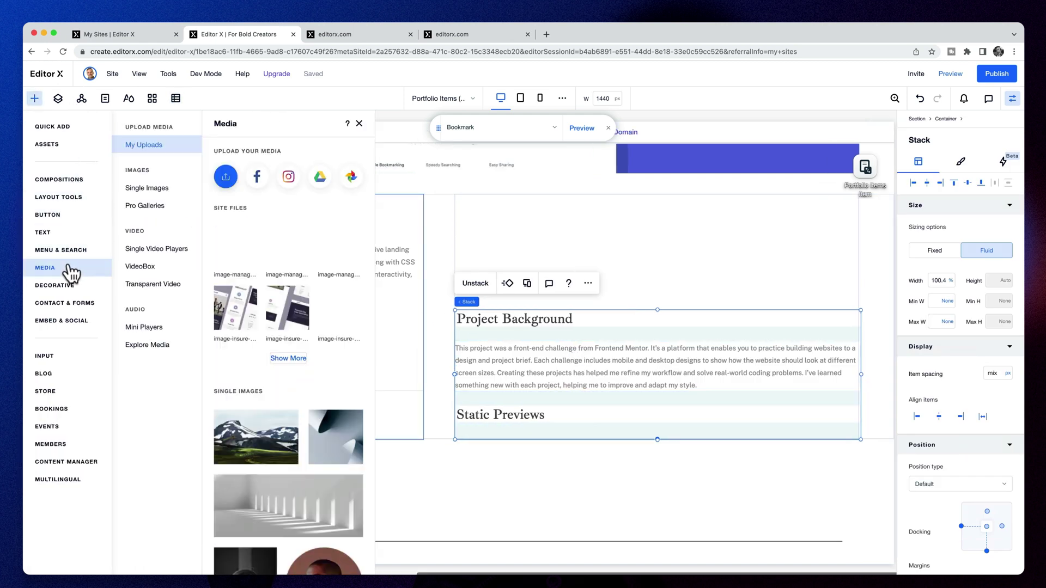
click(153, 189)
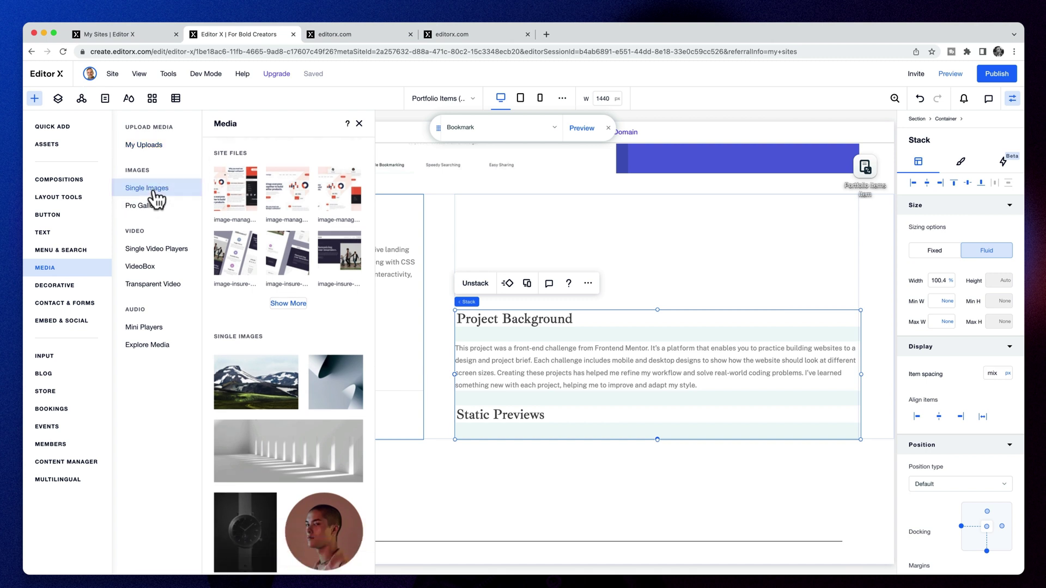
click(150, 206)
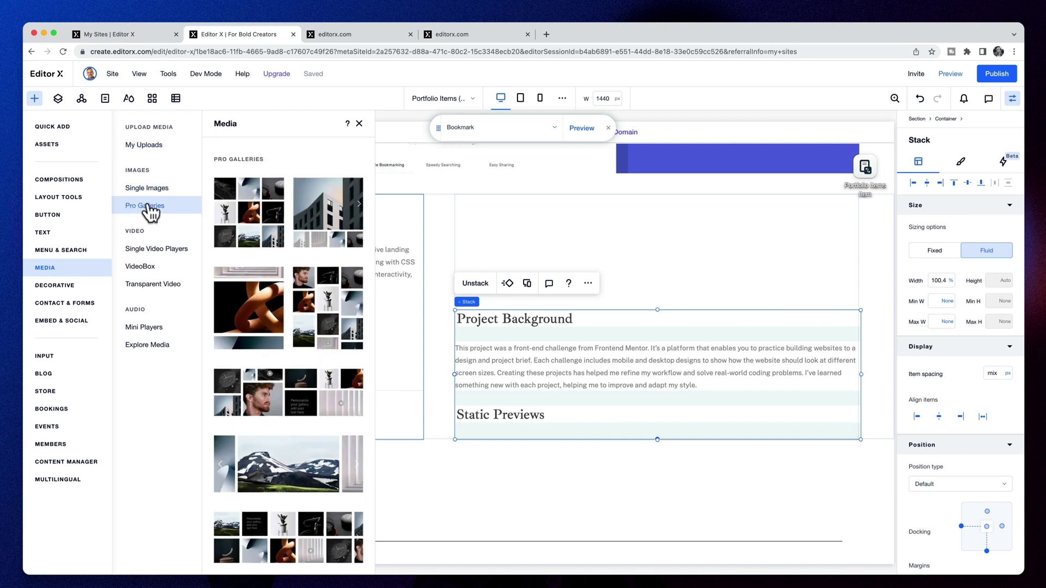
drag(289, 320, 596, 433)
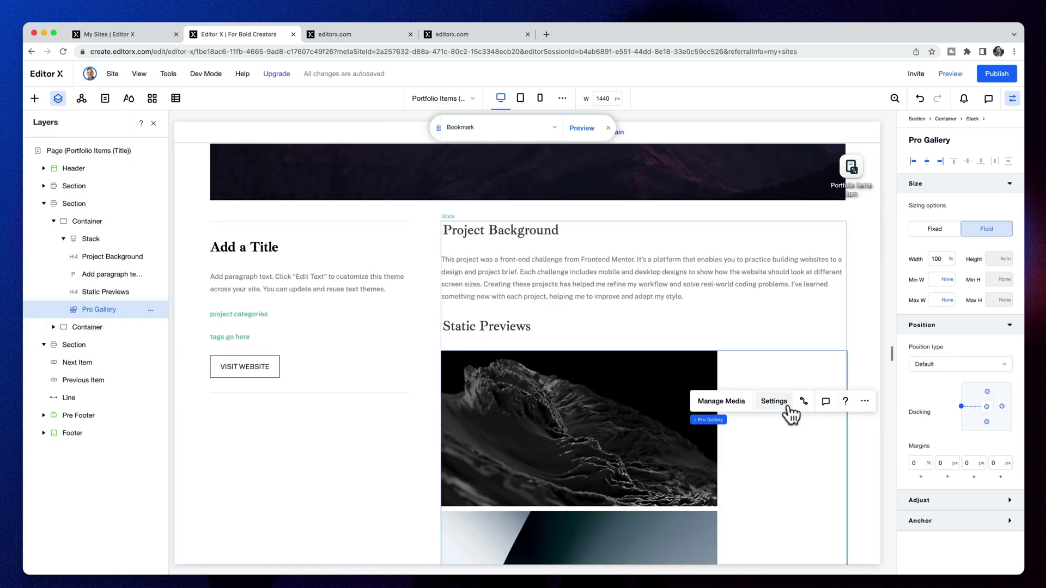
Connect the Pro Gallery to the Gallery (Media Gallery) field of the Portfolio Items Item dataset
click(803, 401)
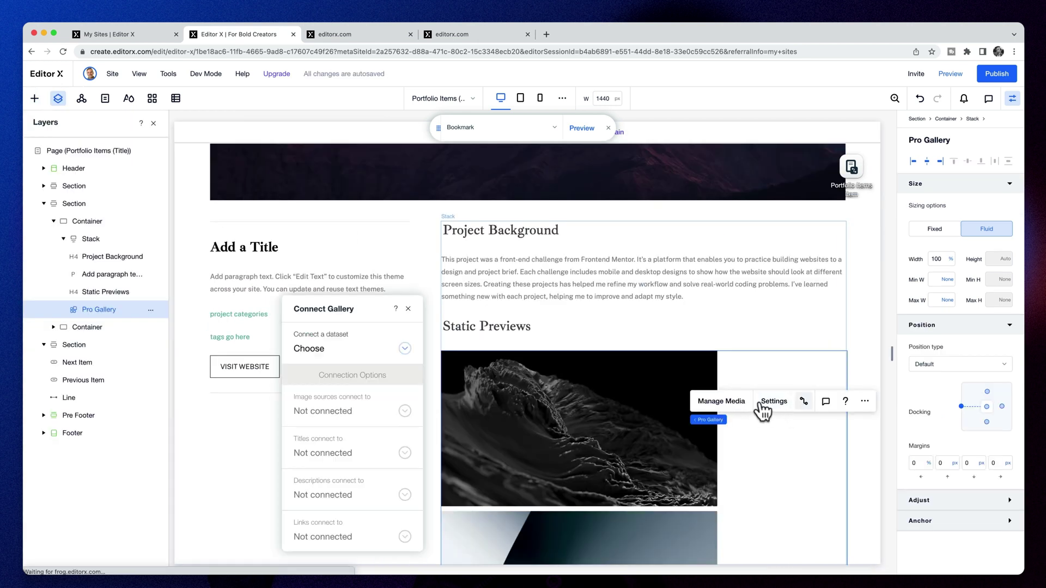
click(373, 358)
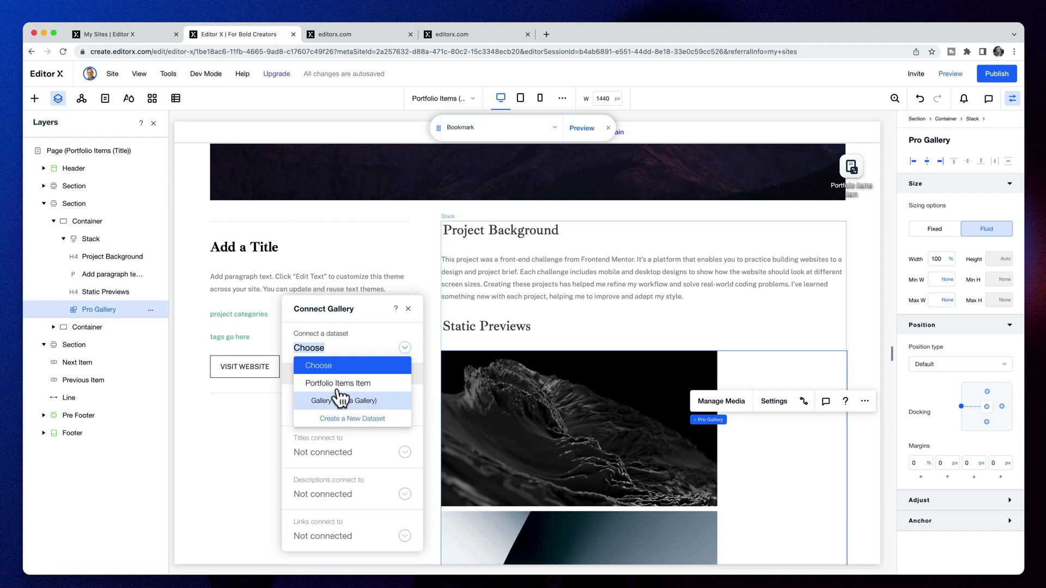
click(374, 402)
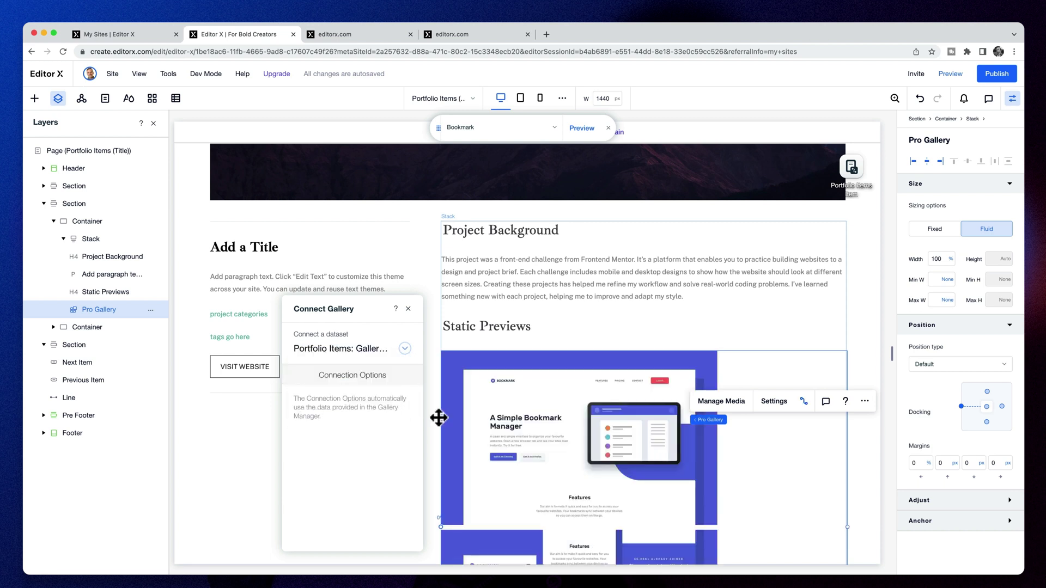
Use the Strip layout for the Pro Gallery and set its image spacing to 40
click(757, 404)
click(86, 181)
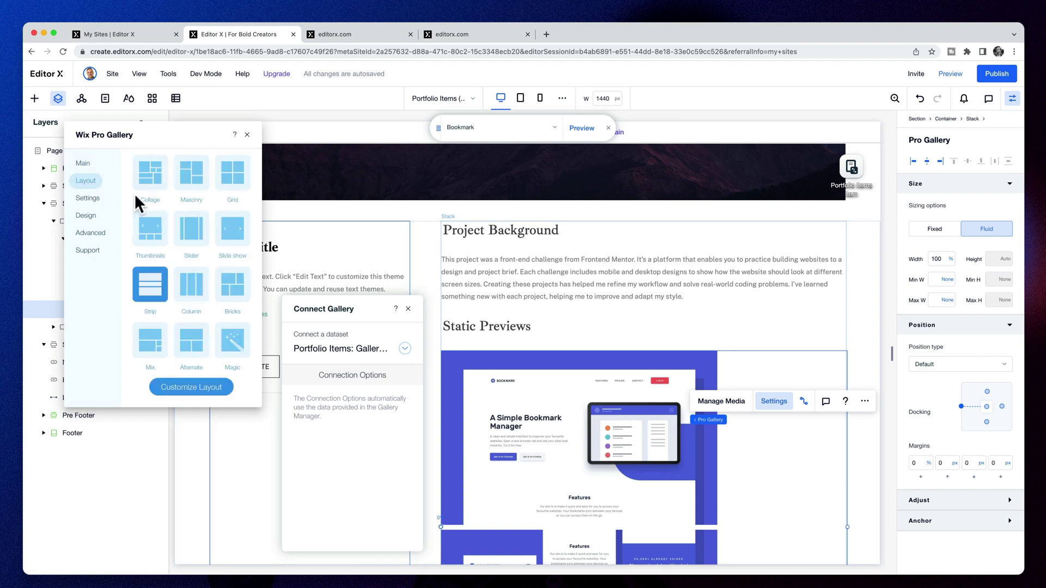
click(154, 290)
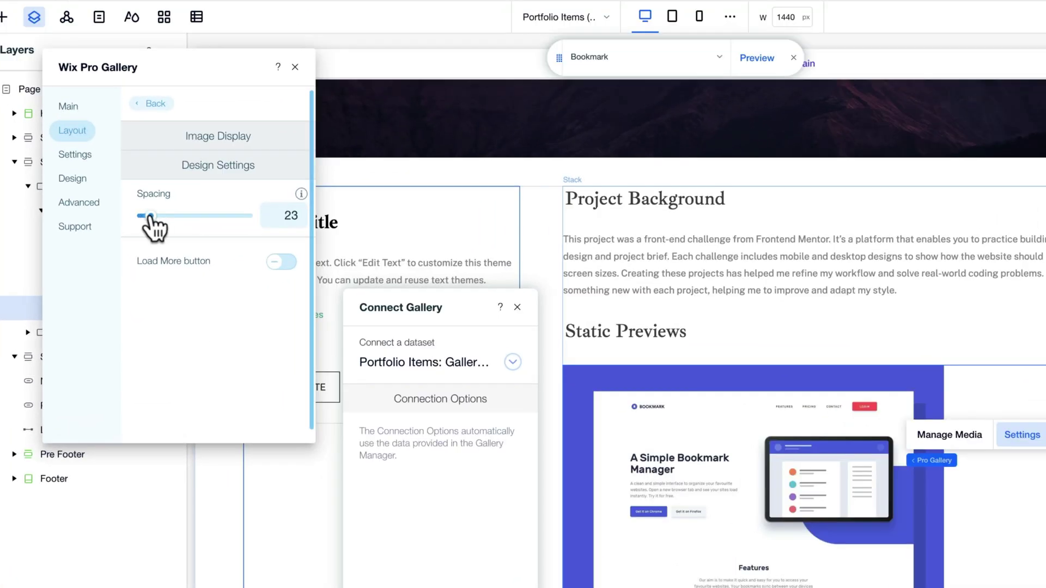
drag(149, 215, 157, 216)
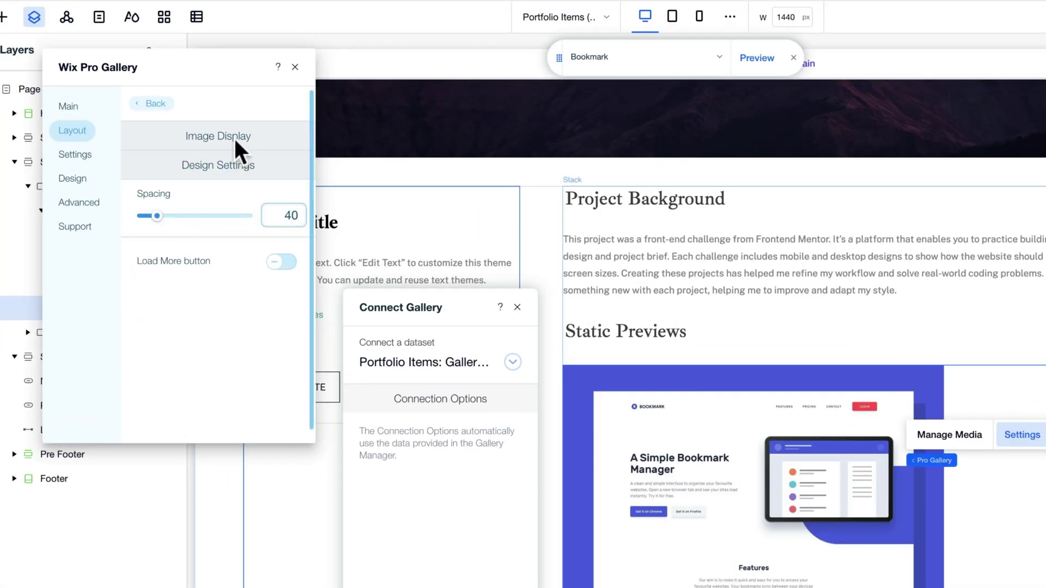
click(887, 439)
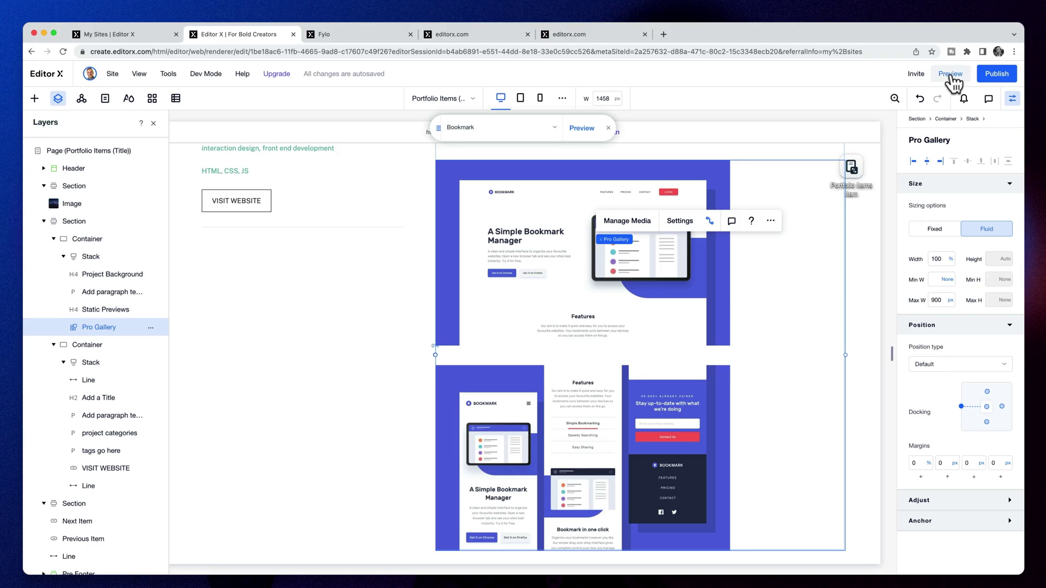
Preview the Bookmark item page and check its texts, Visit Website button, gallery and item navigation
click(955, 77)
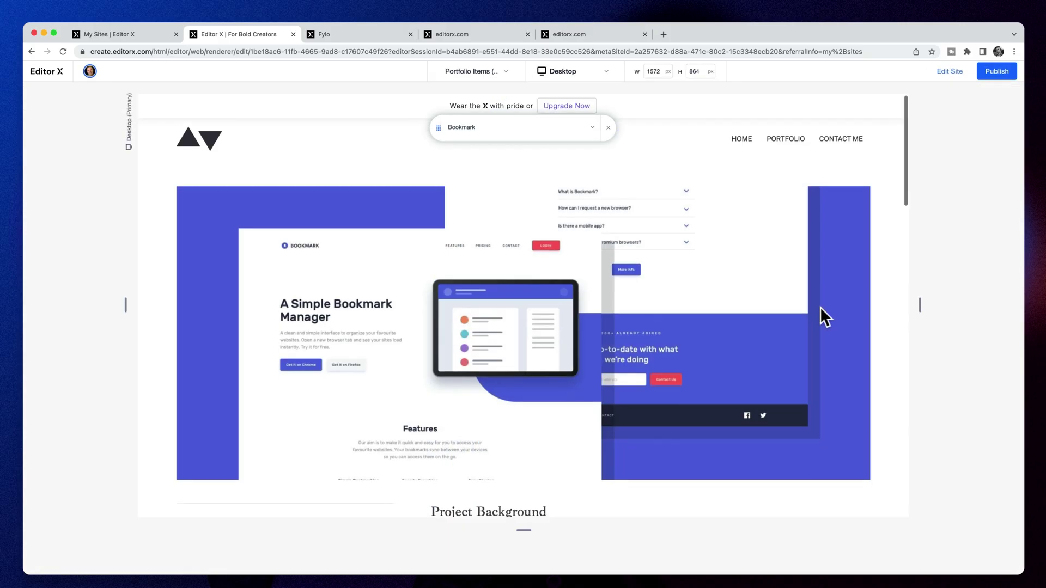
scroll(819, 307, down, 5)
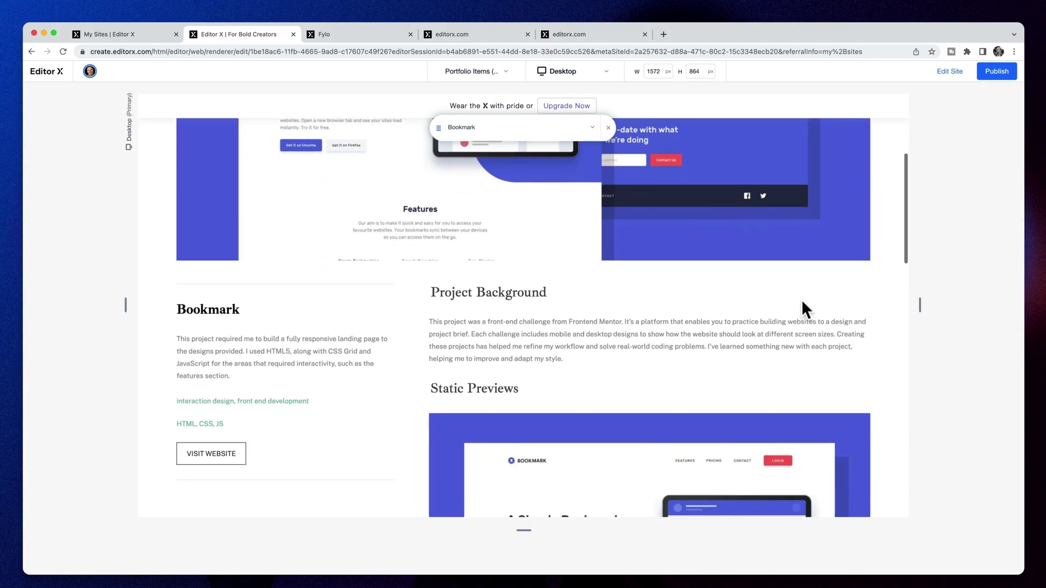
scroll(803, 306, down, 4)
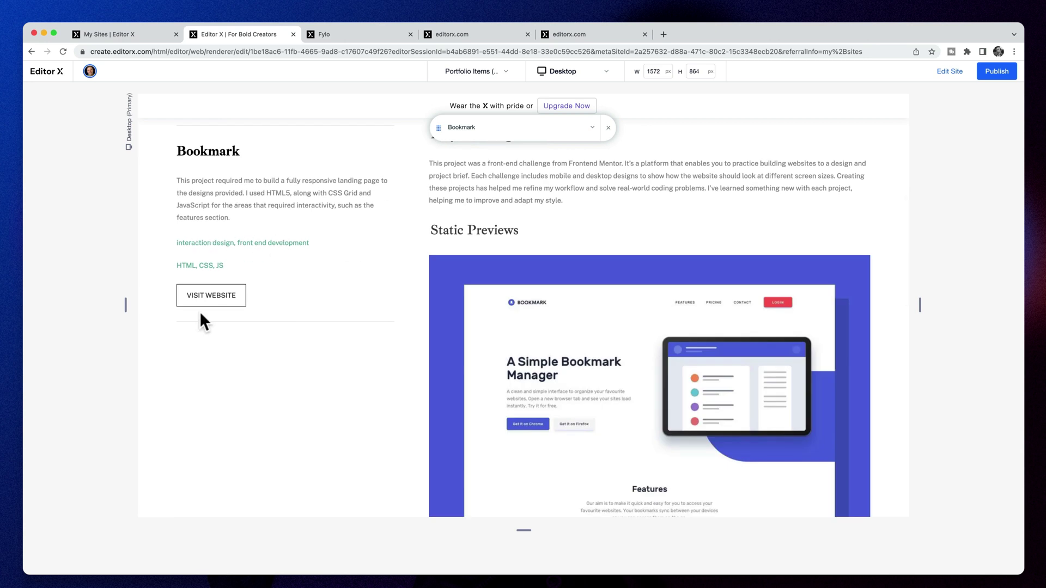
scroll(586, 311, down, 10)
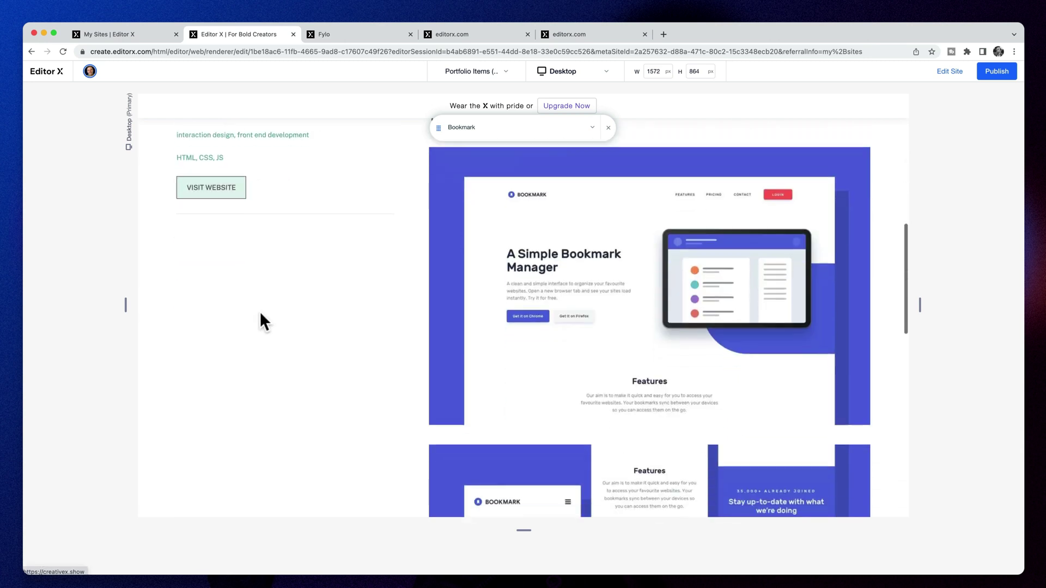
scroll(584, 311, down, 2)
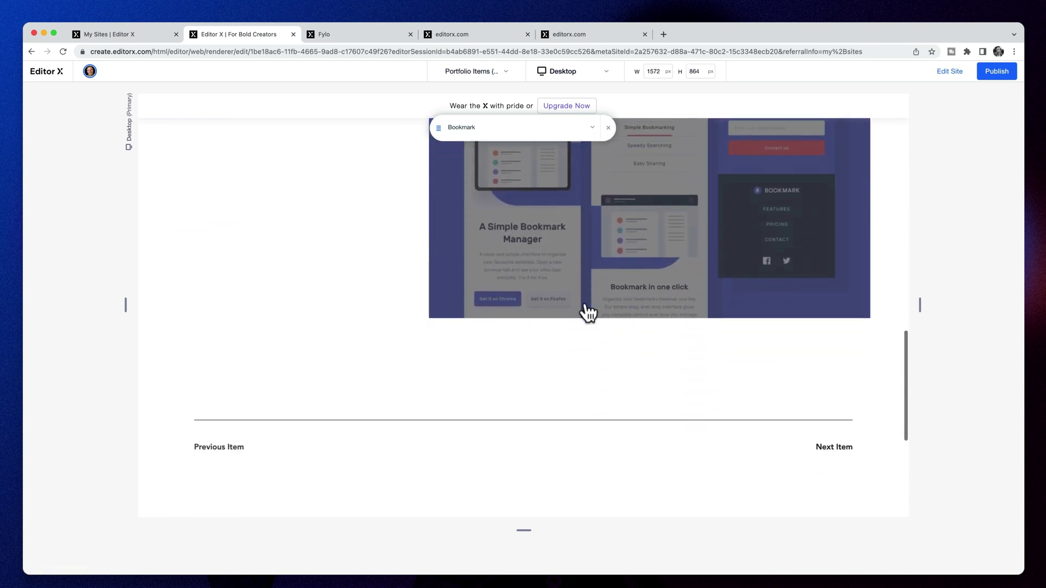
Go to the next item in the preview and check the Fylo page's content and gallery
click(831, 444)
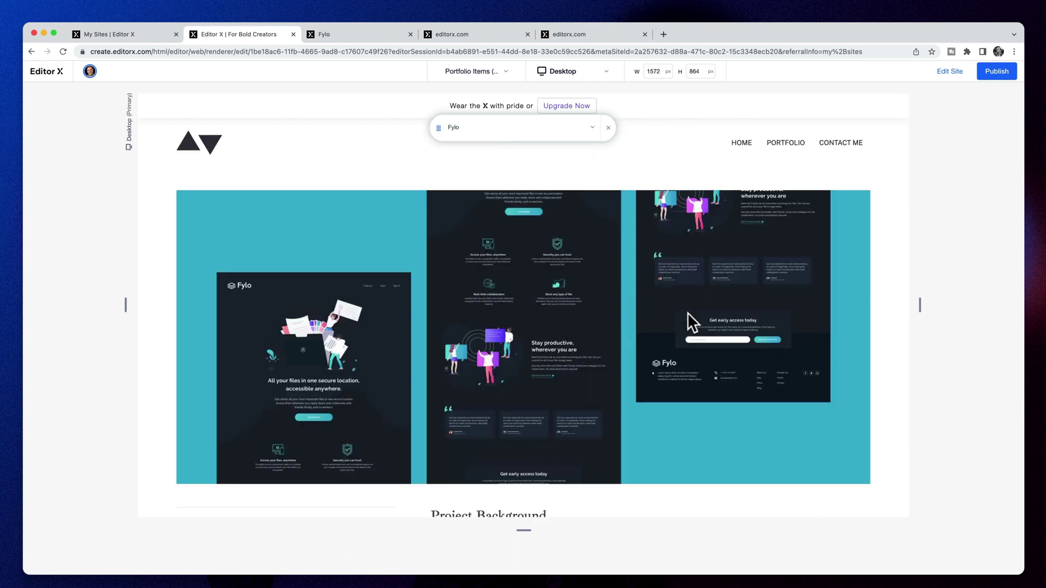
scroll(693, 322, down, 3)
scroll(659, 319, down, 12)
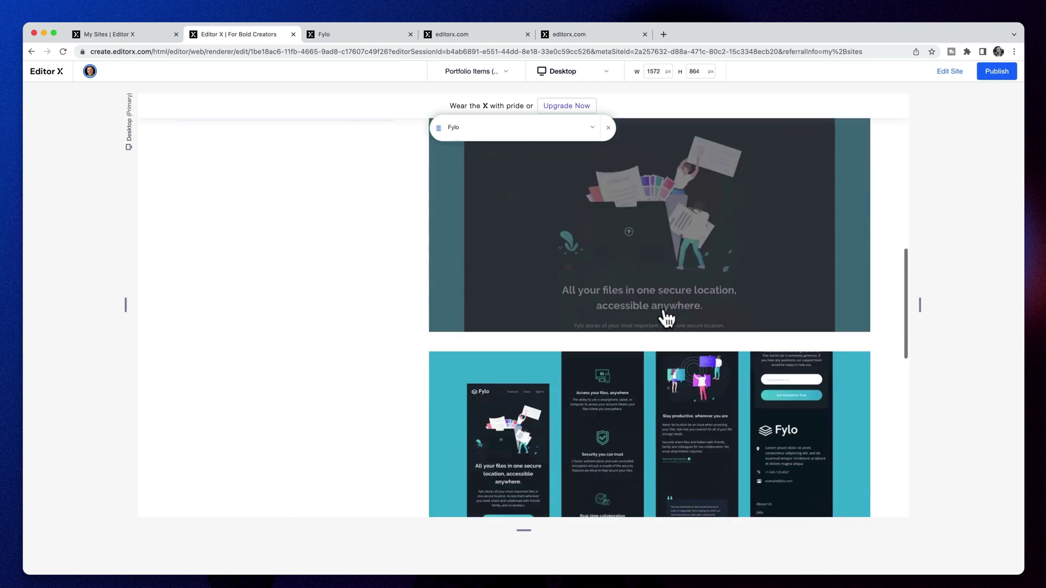
click(654, 332)
click(159, 305)
click(845, 262)
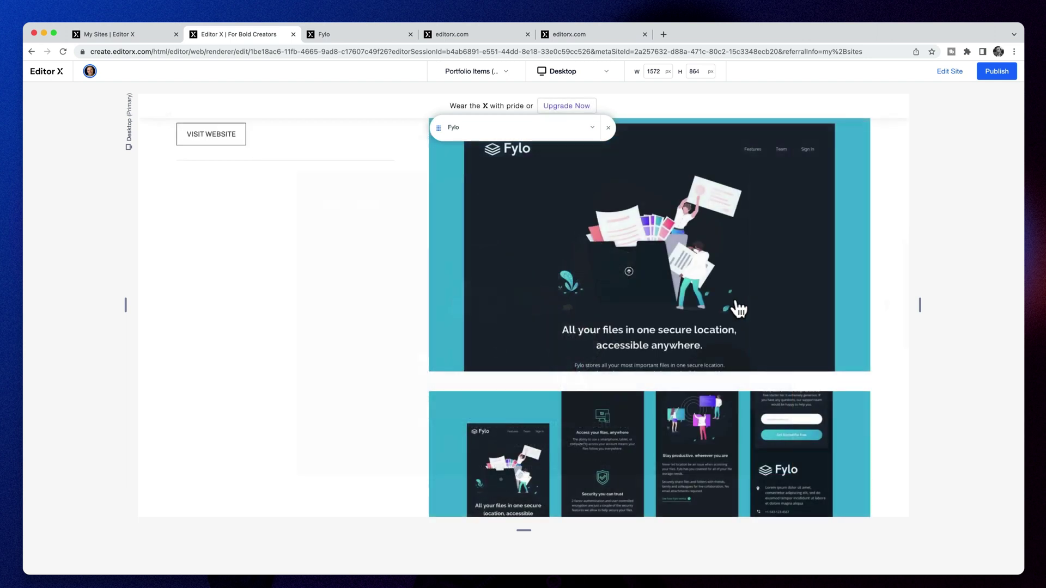
scroll(831, 362, down, 7)
Go on to the Insure item, narrow the preview width to 1554 px, and return to editing the site
click(798, 408)
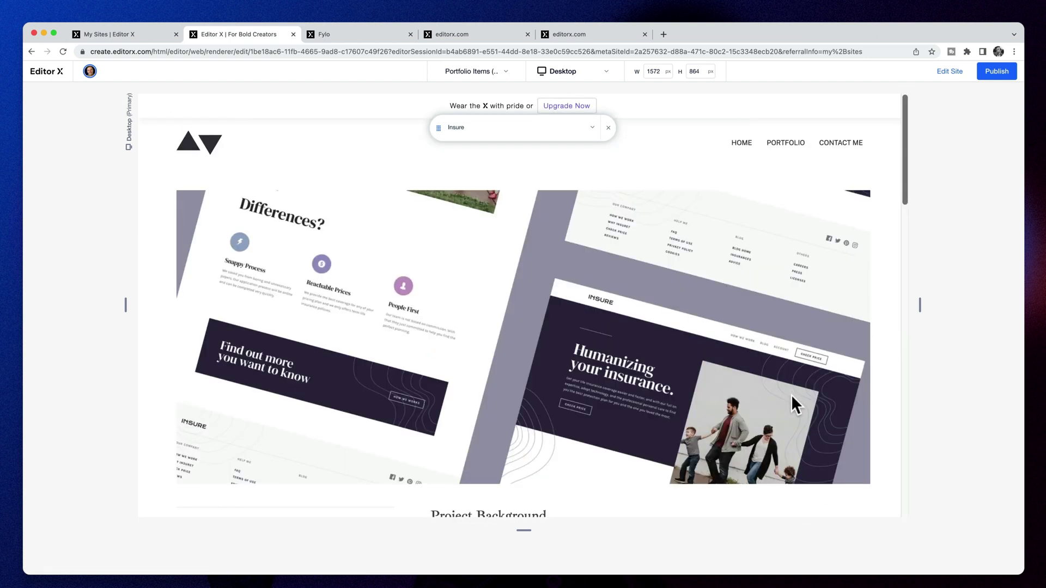
scroll(791, 395, down, 5)
drag(926, 311, 927, 273)
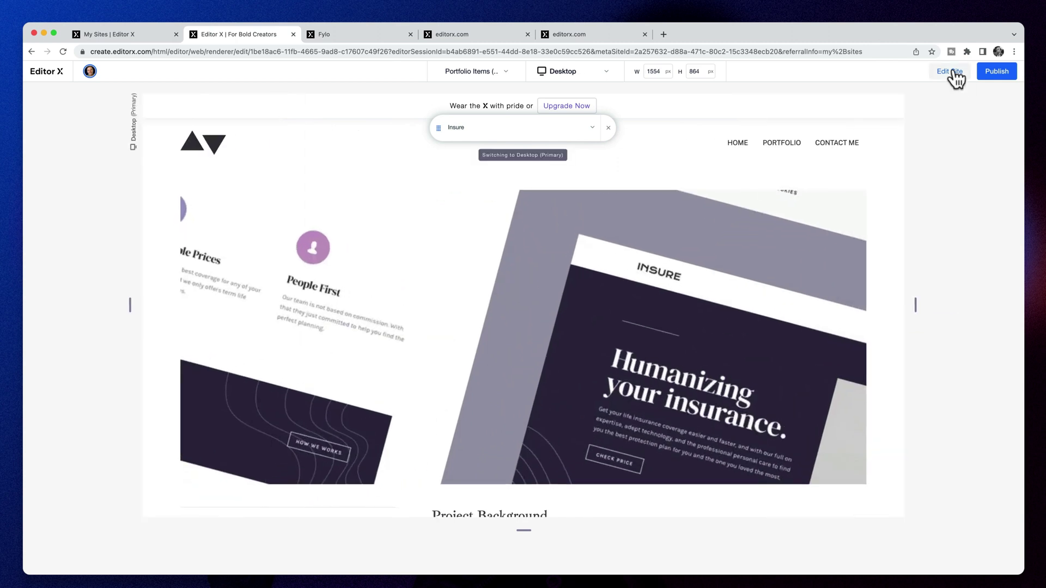
click(950, 71)
Check the item navigation in the Figma design and change the divider line above Previous Item and Next Item to light grey
scroll(699, 334, down, 6)
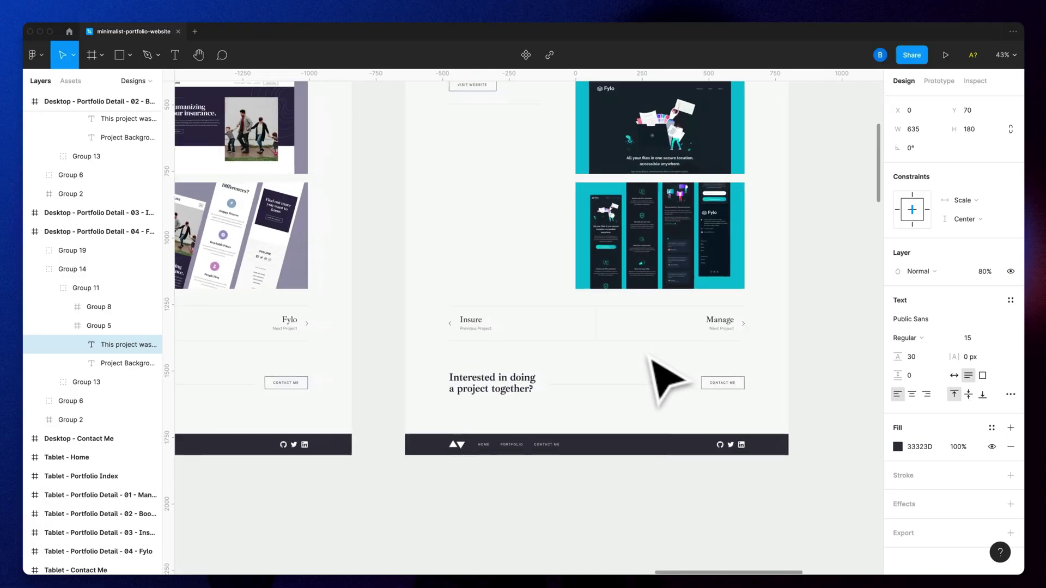
scroll(665, 380, up, 3)
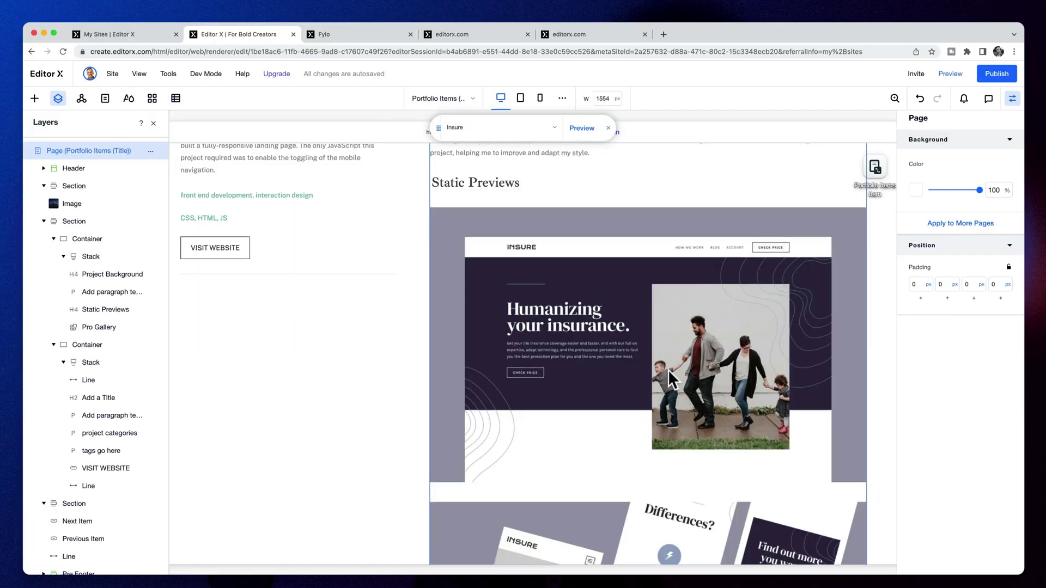
scroll(668, 369, down, 5)
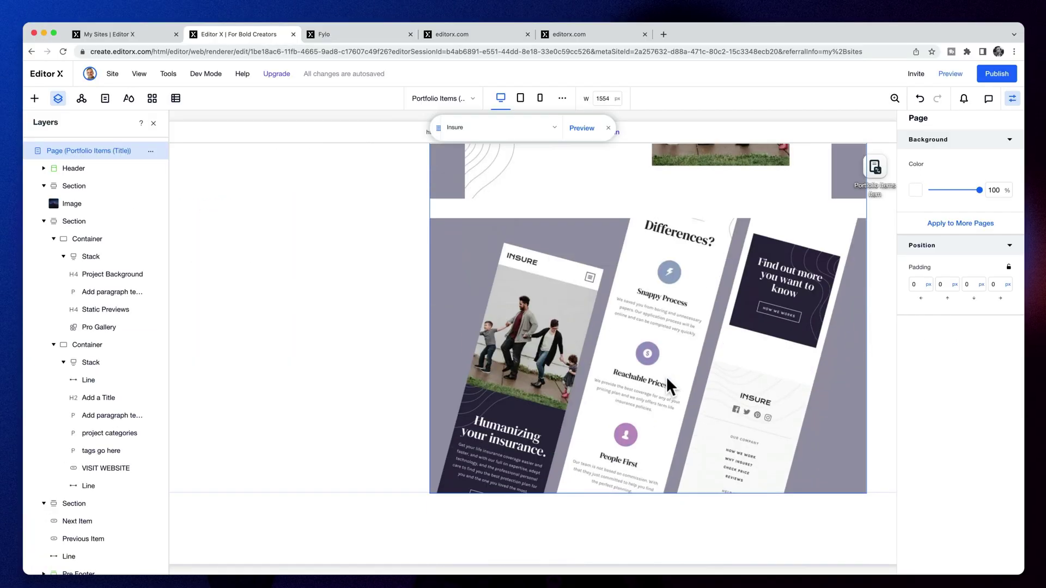
scroll(666, 379, down, 4)
click(774, 421)
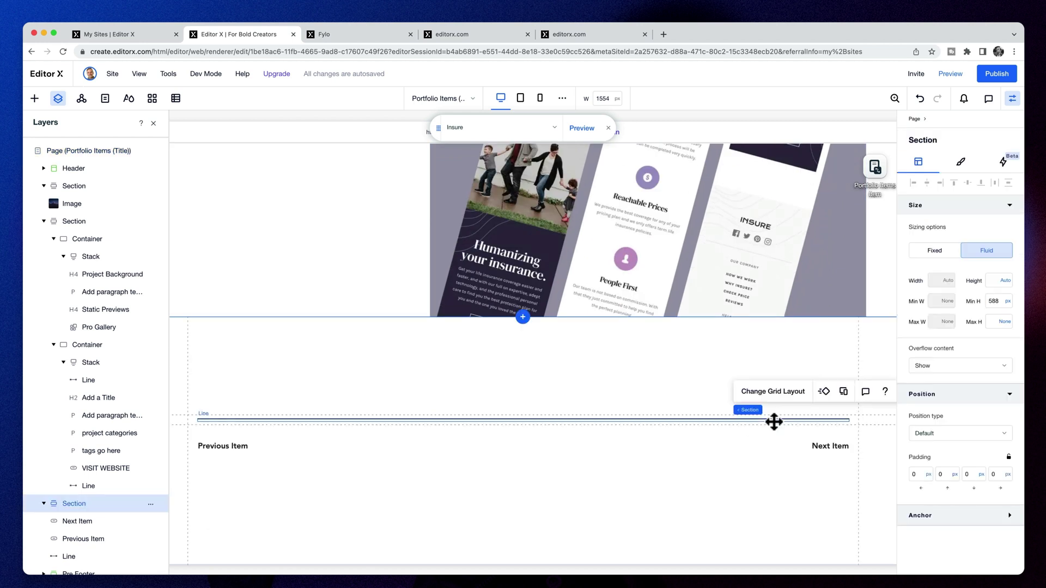
click(774, 421)
click(960, 162)
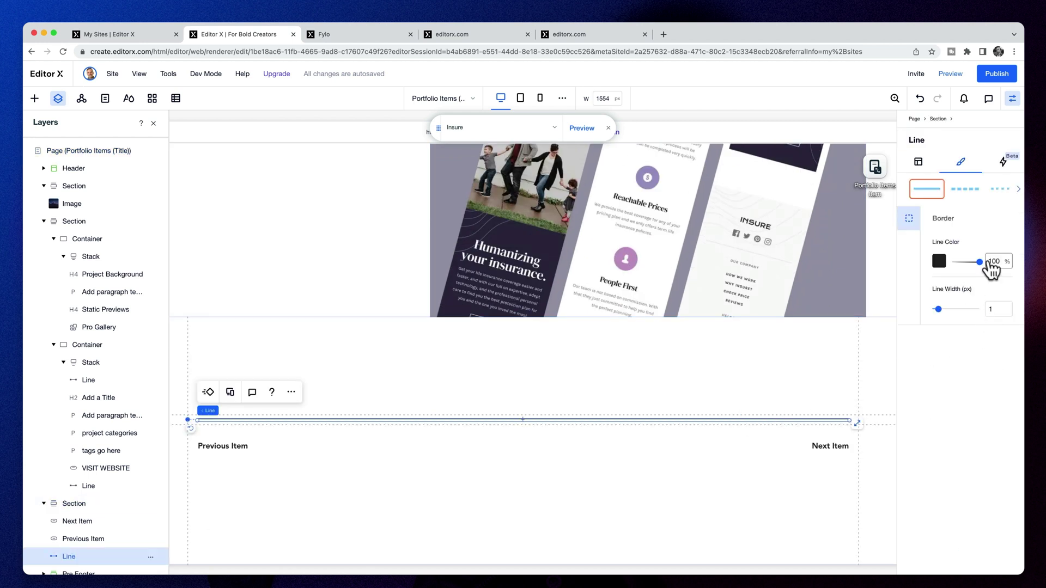
click(938, 259)
click(837, 453)
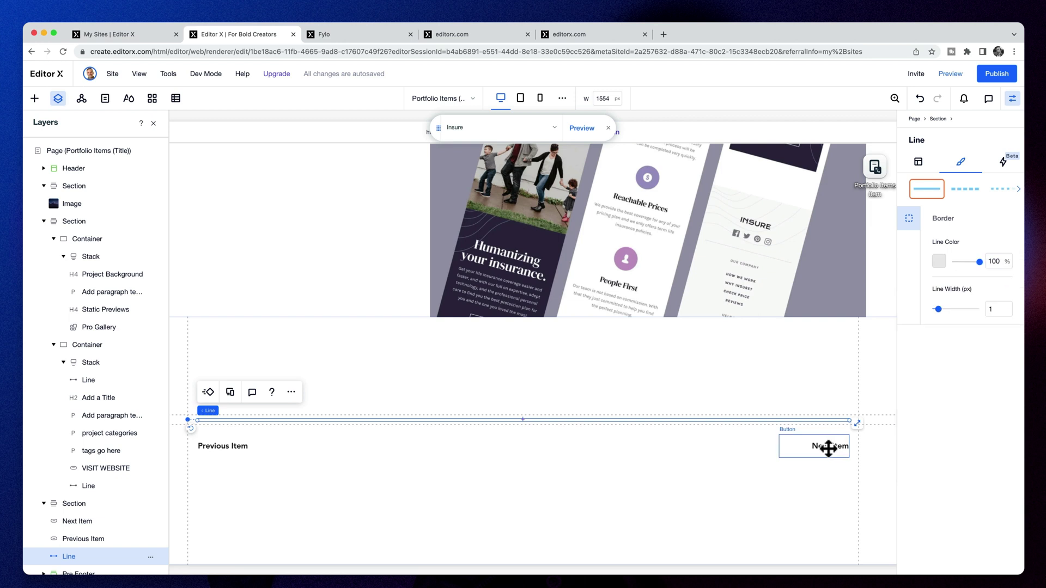
Format the Previous Item and Next Item buttons in Ibarra Real Nova at 28 px and place them level beneath the line
click(822, 444)
click(709, 410)
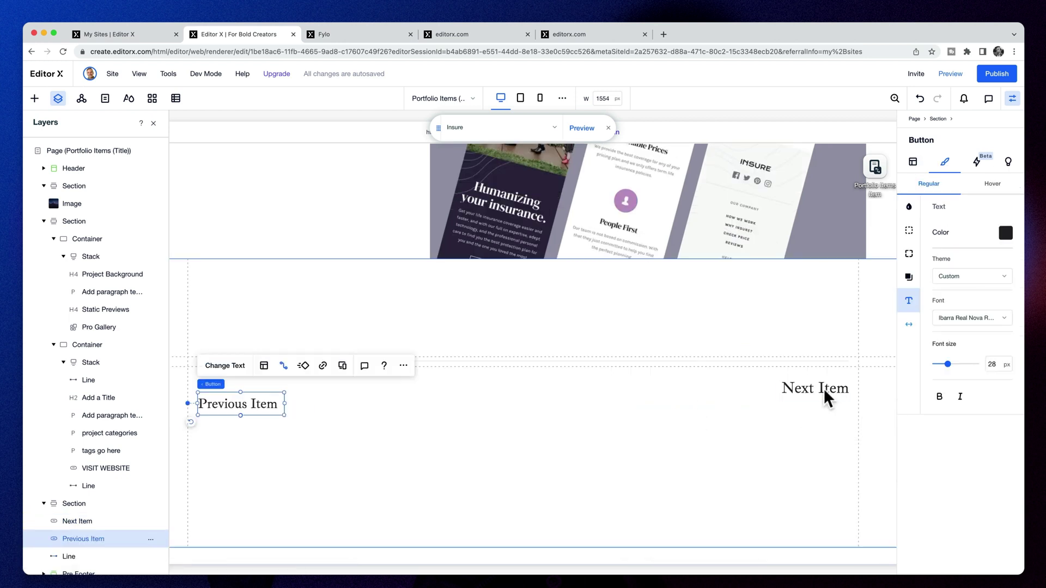
click(817, 390)
click(252, 399)
drag(252, 399, 252, 396)
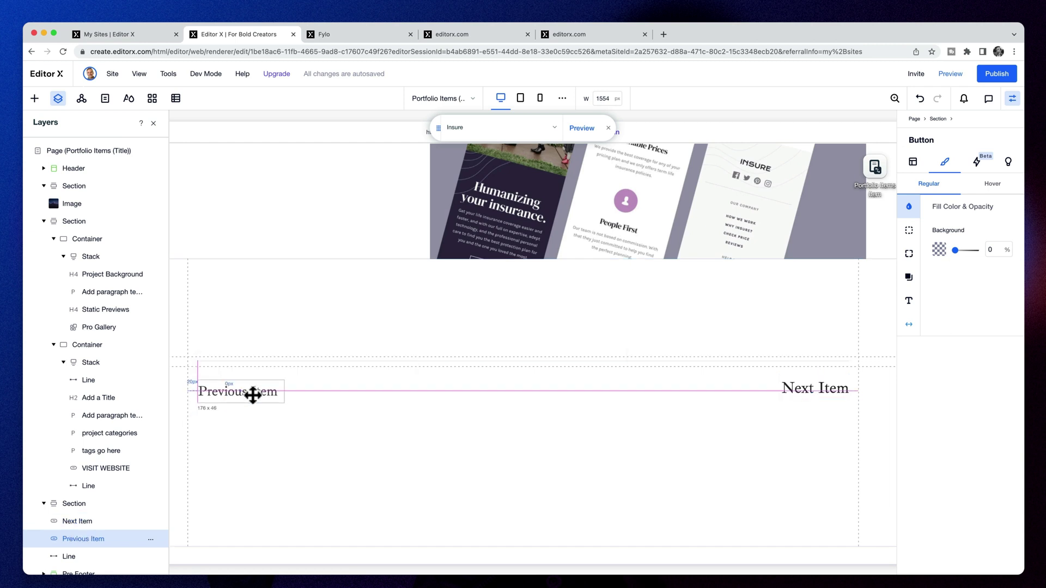
click(821, 391)
scroll(980, 283, down, 5)
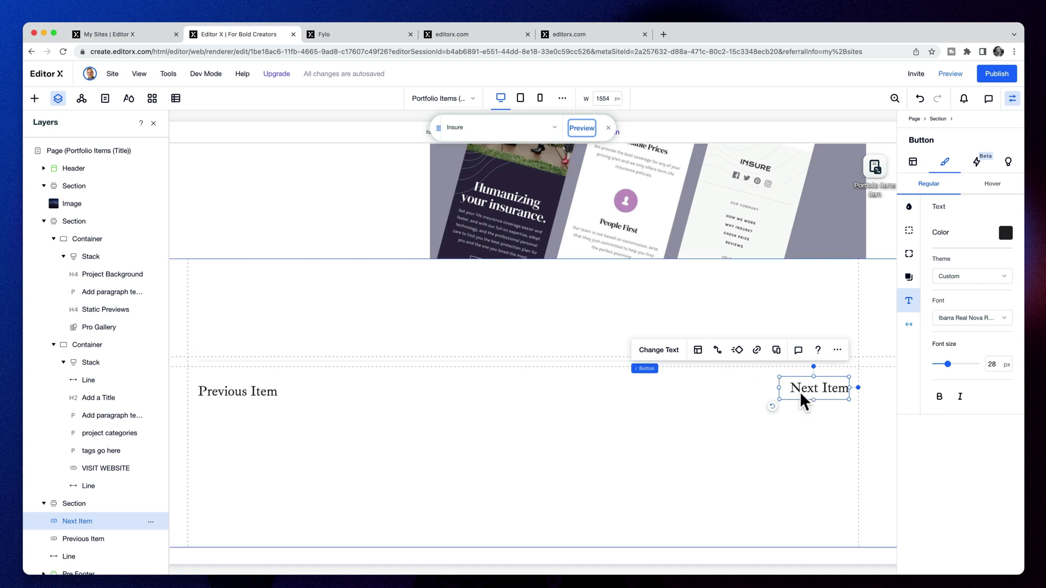
Duplicate the divider line and position the copy just below the Previous Item and Next Item buttons
scroll(105, 496, down, 1)
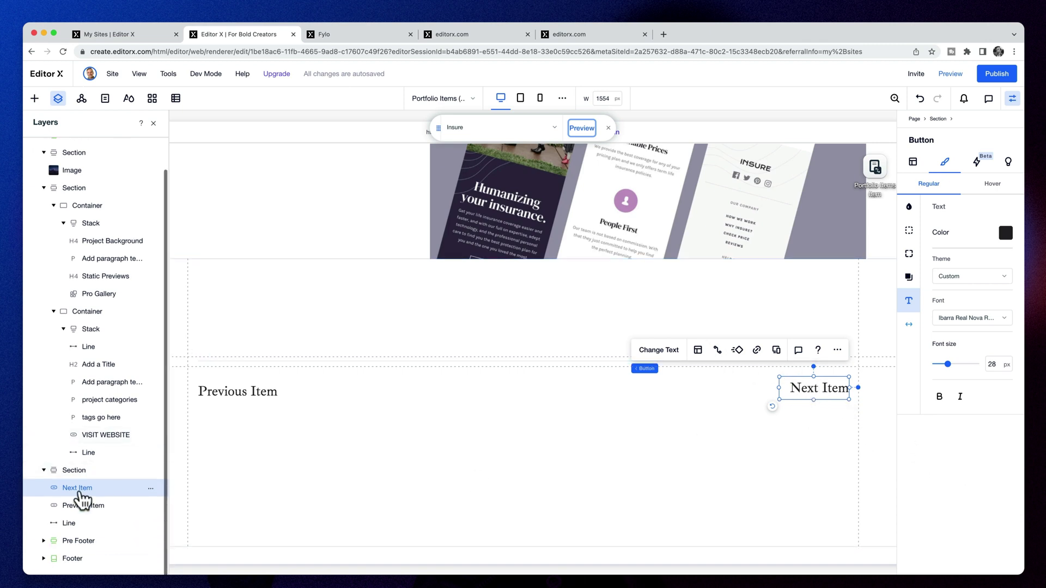
click(153, 123)
click(649, 373)
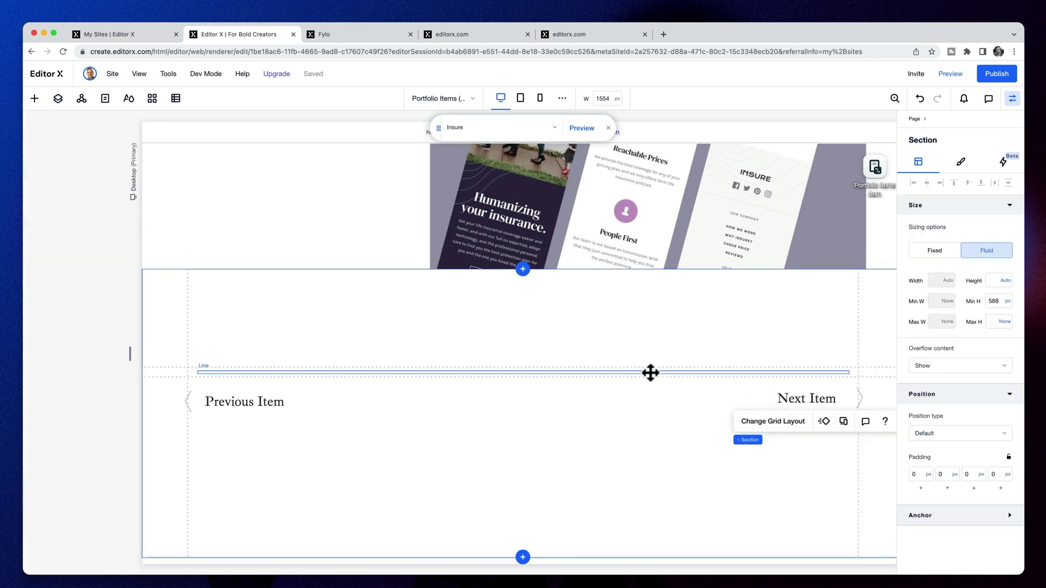
right_click(484, 374)
drag(524, 379, 662, 409)
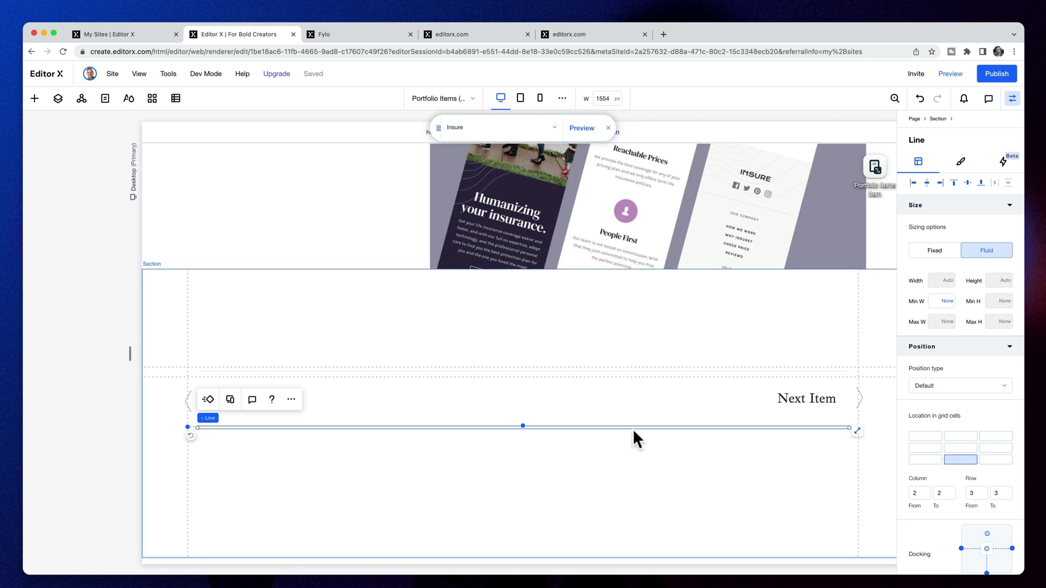
drag(656, 427, 652, 416)
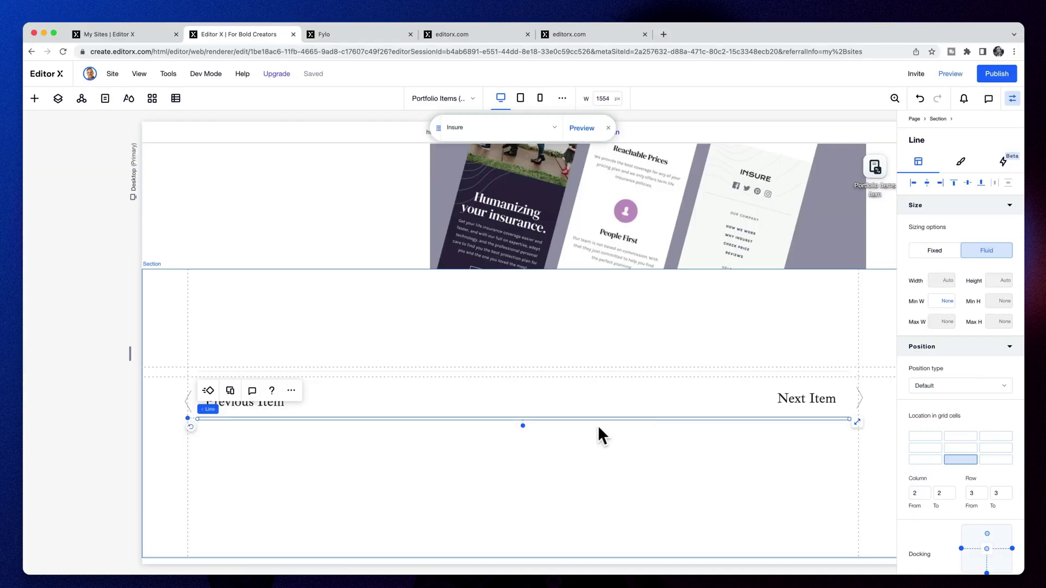
Make a vertical divider between the two navigation buttons from a rotated copy of the line and preview the page
drag(597, 425, 549, 377)
right_click(549, 377)
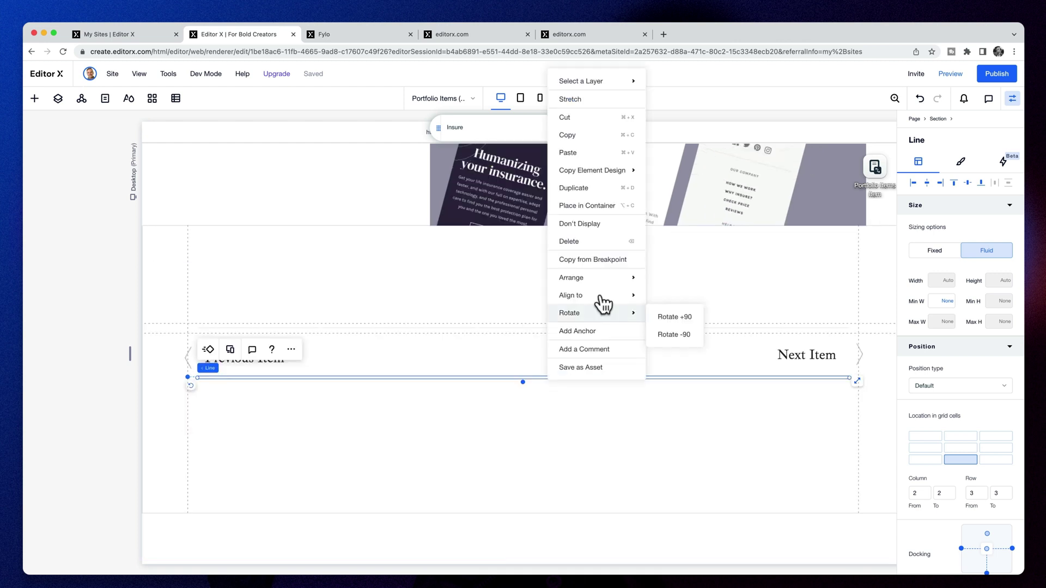
click(595, 203)
drag(860, 390, 339, 409)
drag(201, 397, 517, 434)
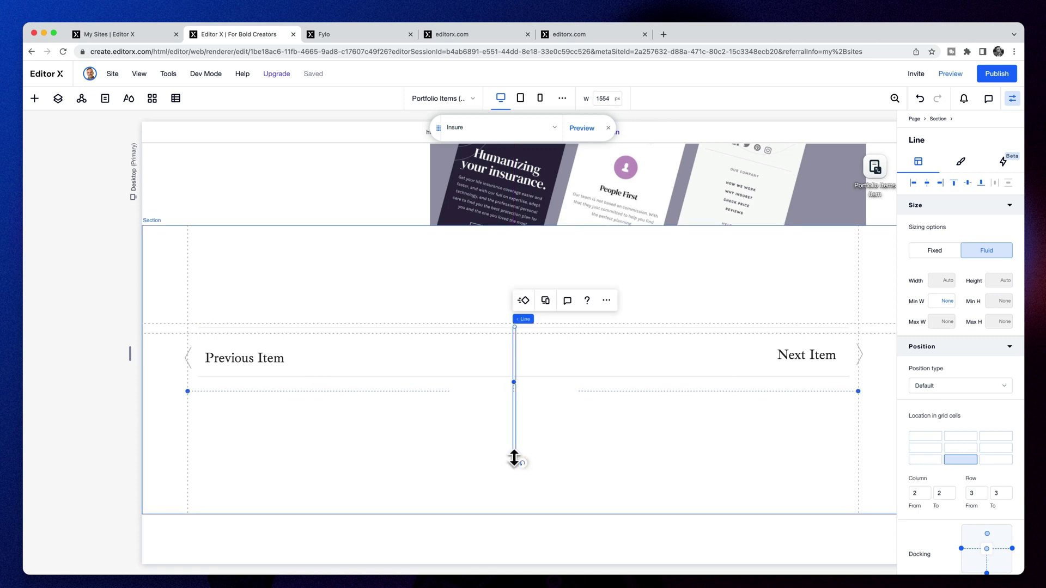
click(951, 73)
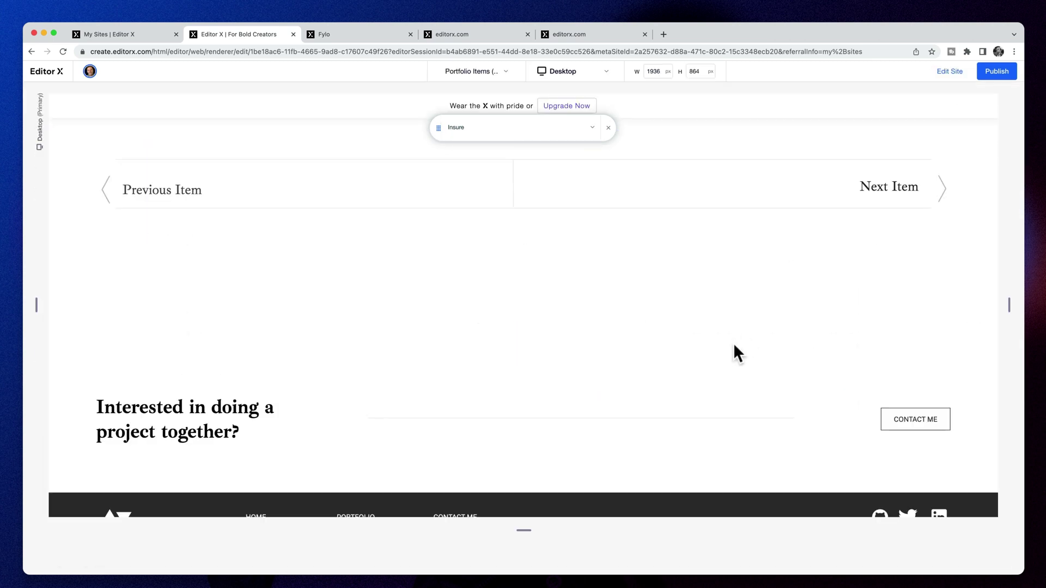
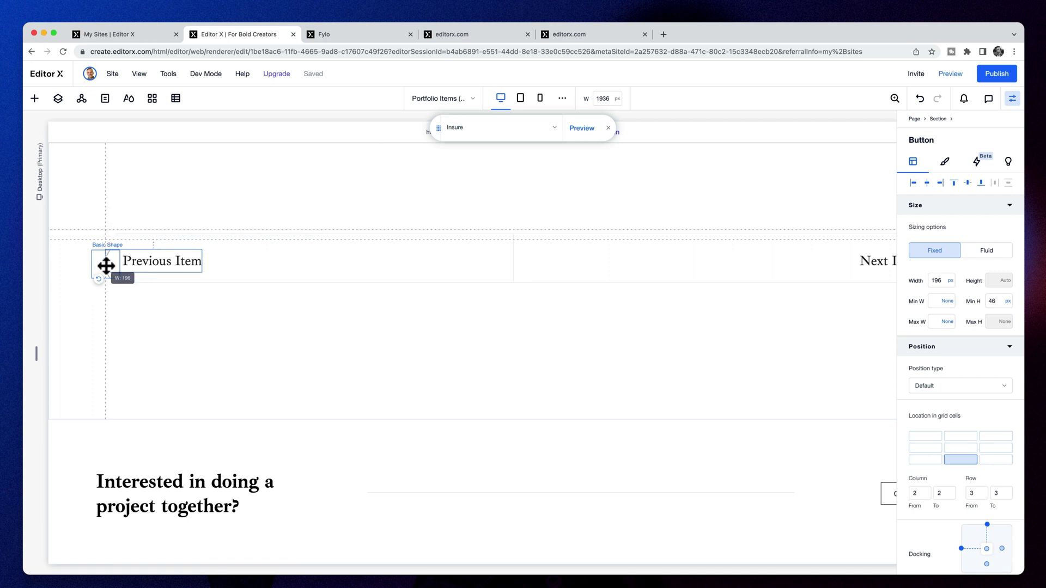
Add the styled Send button with text and icon to the navigation section
click(35, 99)
click(61, 217)
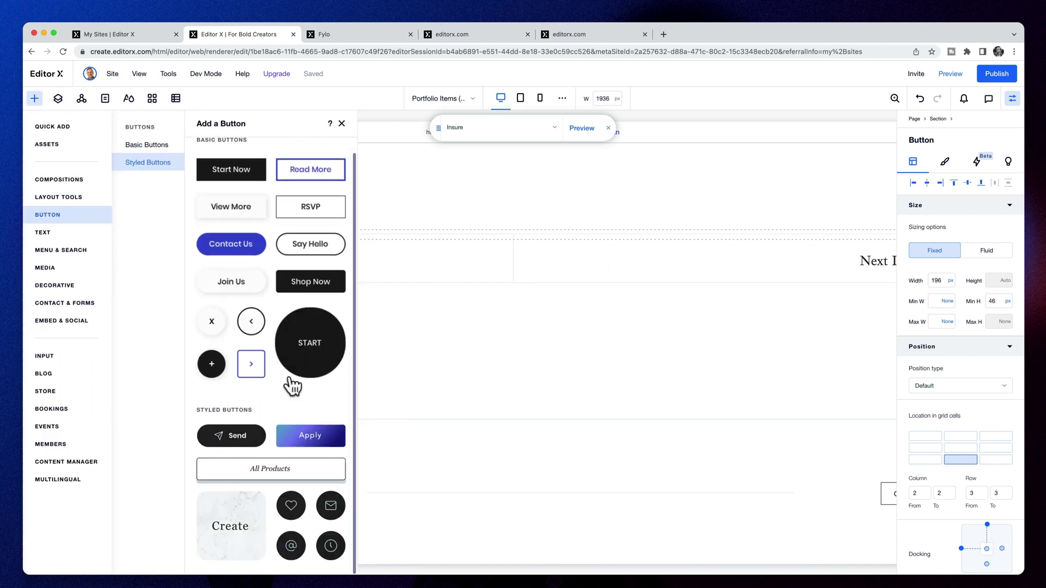
click(238, 438)
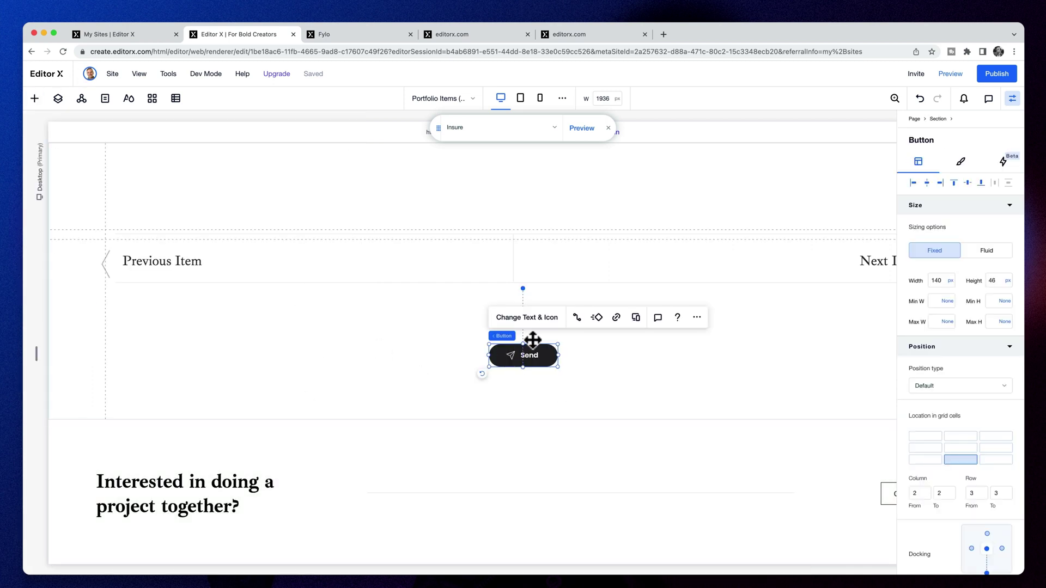
Set the new button's text to "Previous Item" and its icon to the thin left chevron found by searching "left arrow"
click(548, 319)
click(652, 422)
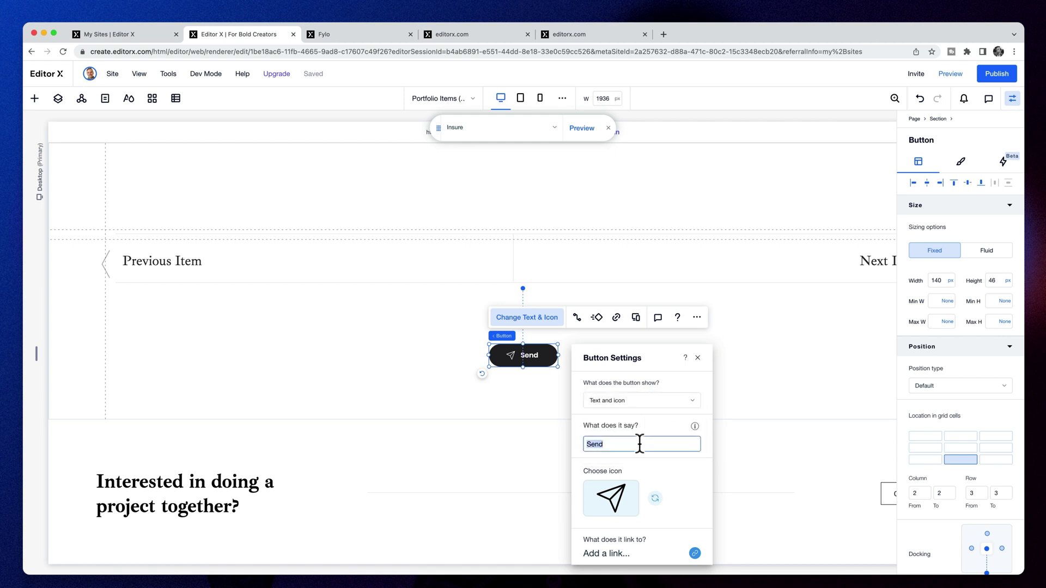
click(631, 496)
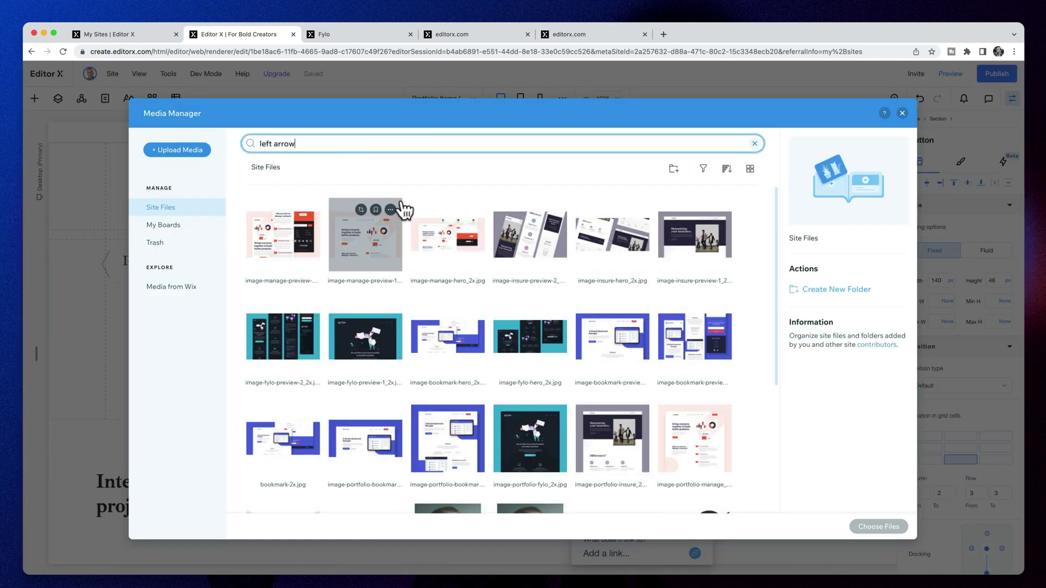
key(Return)
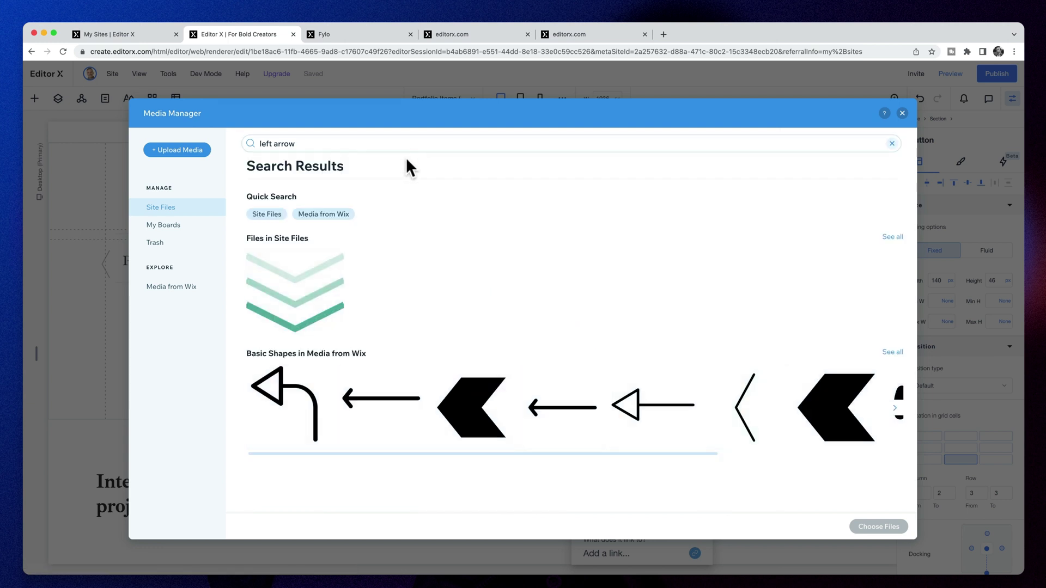
click(734, 406)
click(874, 527)
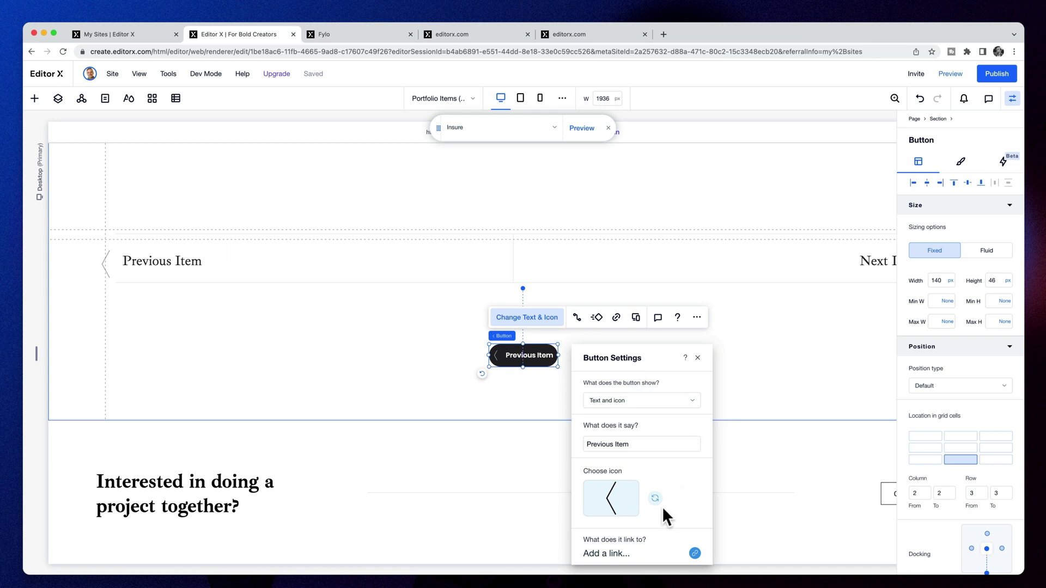
Connect the new button's click action to Previous item in the Portfolio Items Item dataset
click(576, 317)
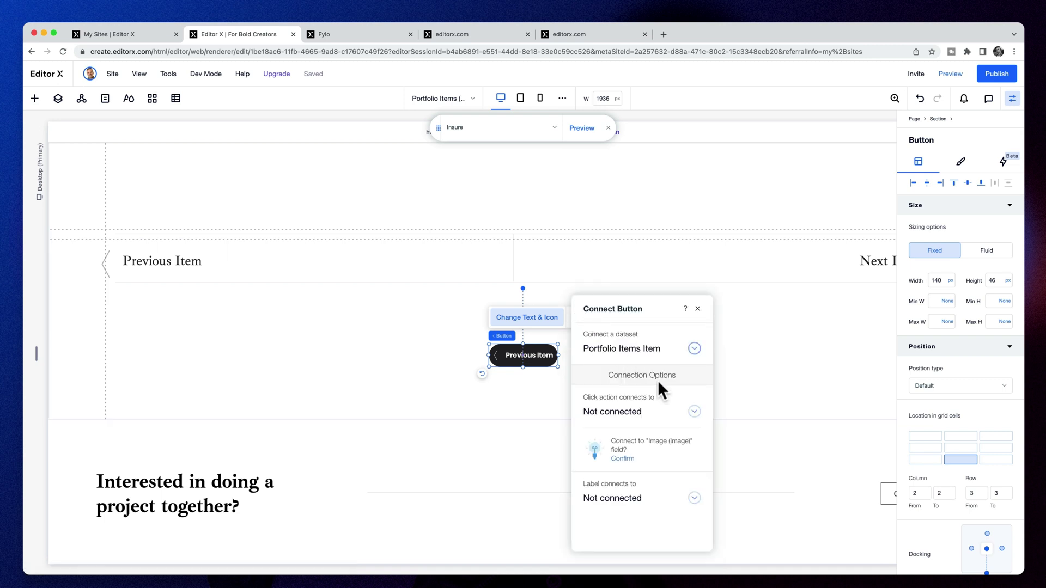
click(689, 497)
click(665, 310)
click(668, 420)
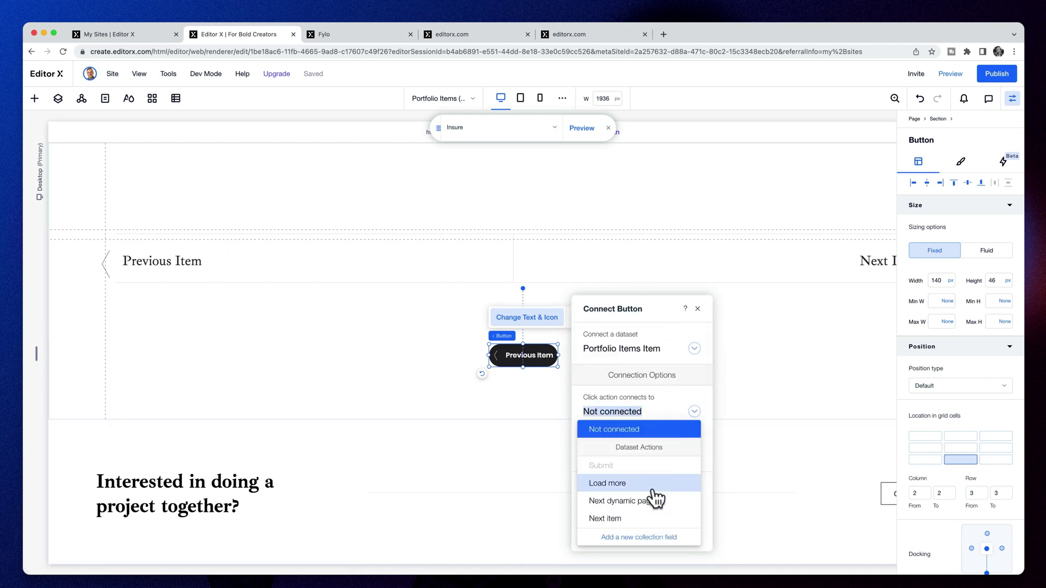
scroll(652, 511, down, 2)
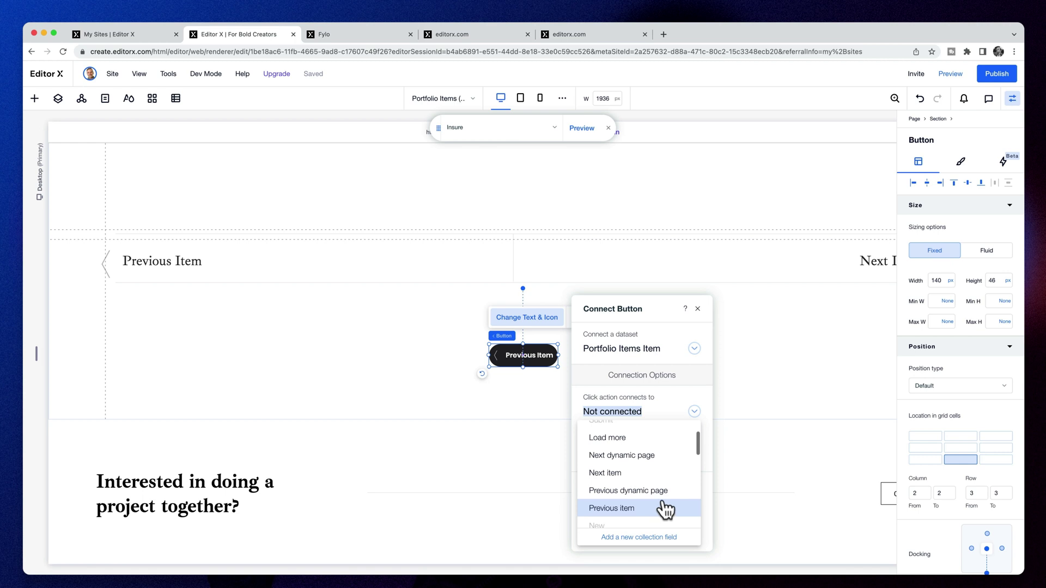
click(656, 473)
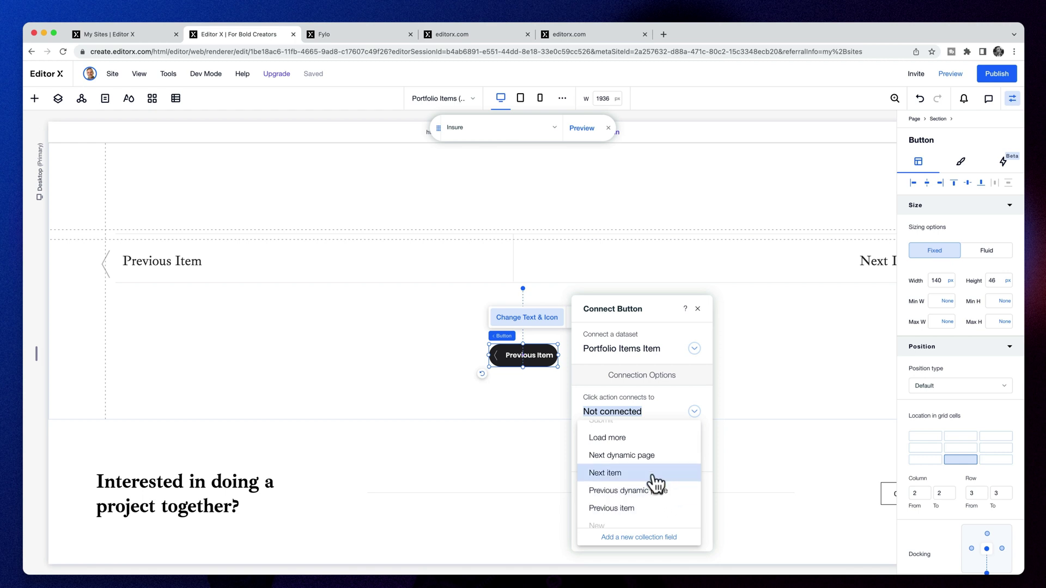
click(633, 448)
click(659, 468)
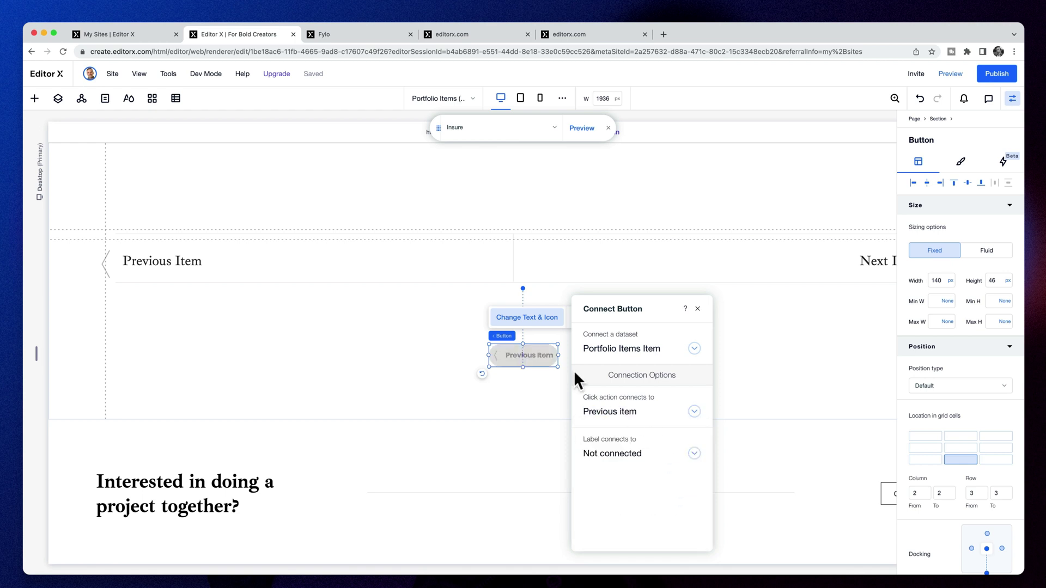
click(653, 456)
scroll(662, 382, down, 5)
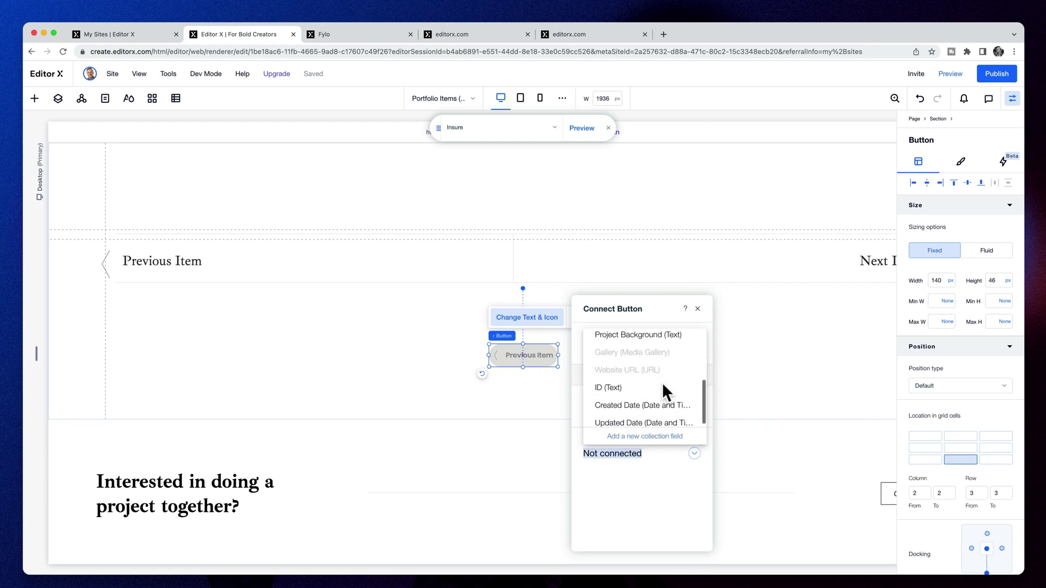
click(664, 480)
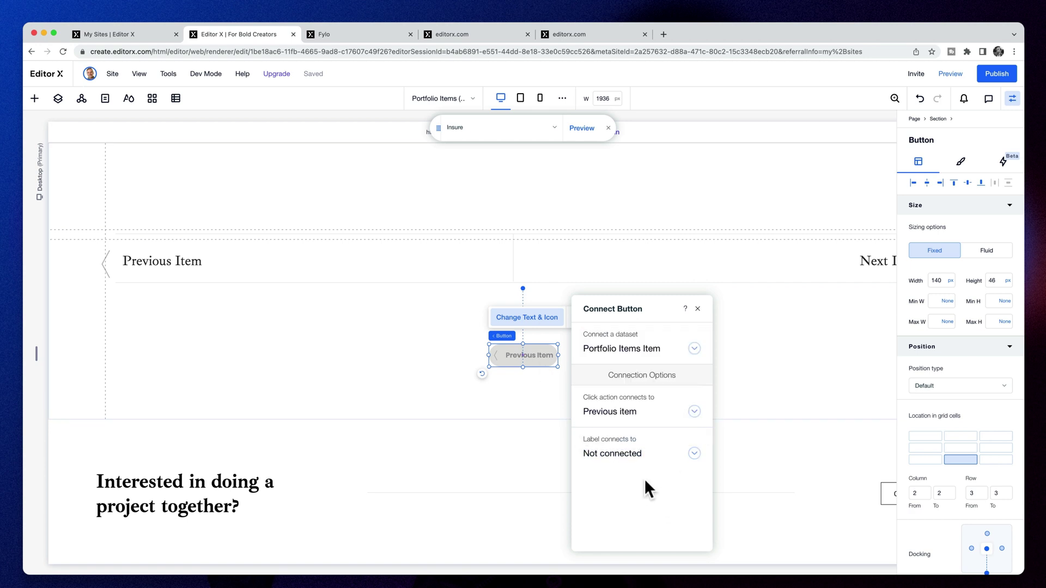
Delete the old Previous Item button and its arrow shape, and move the new button into their place between the divider lines
click(519, 398)
drag(532, 352, 191, 278)
key(super+z)
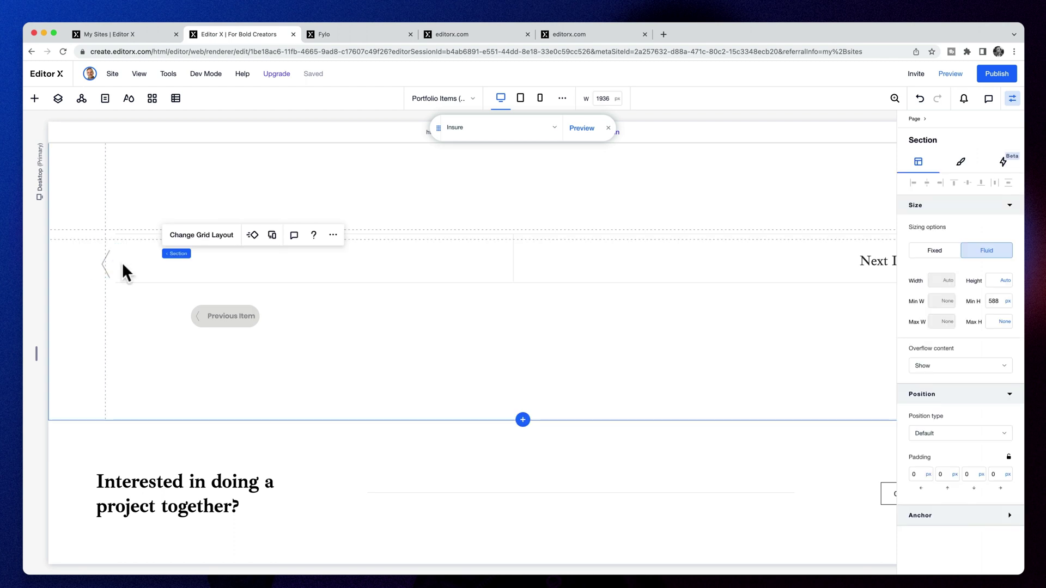
key(super+z)
click(210, 353)
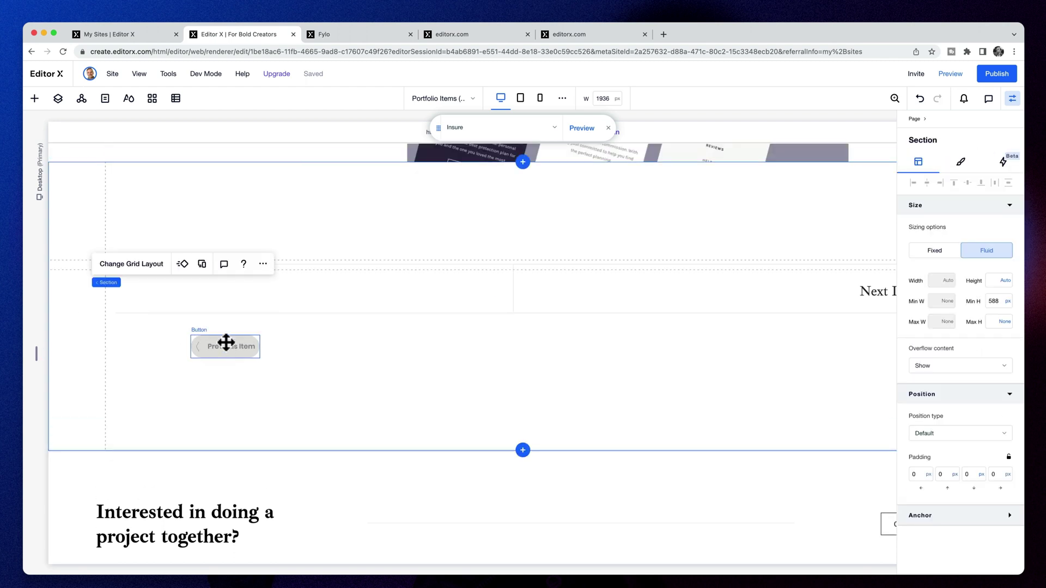
drag(225, 345, 143, 300)
Enlarge the new Previous Item button with bigger serif text and set its regular background fill opacity to 0%
click(961, 161)
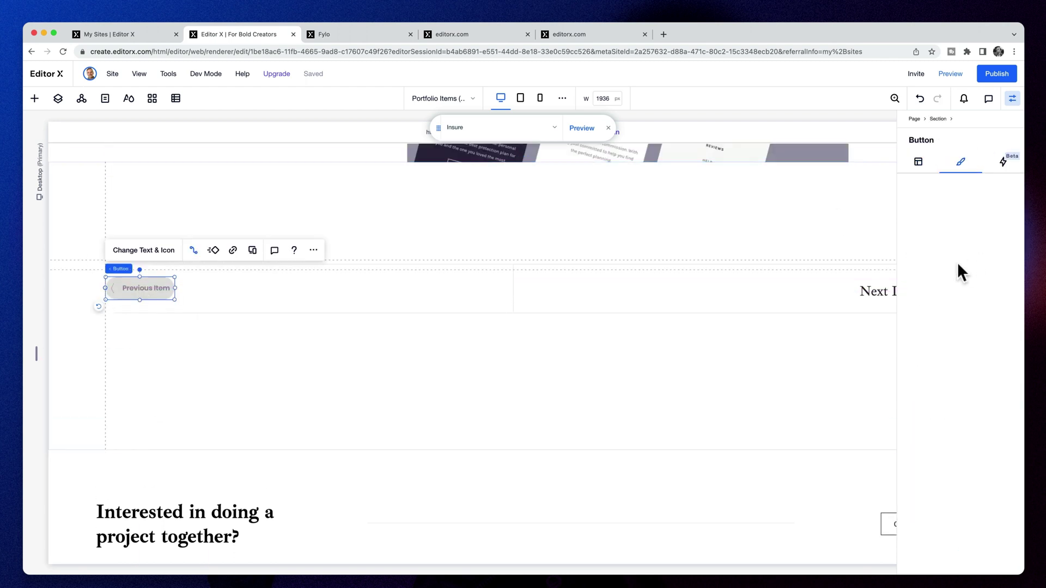
key(super+z)
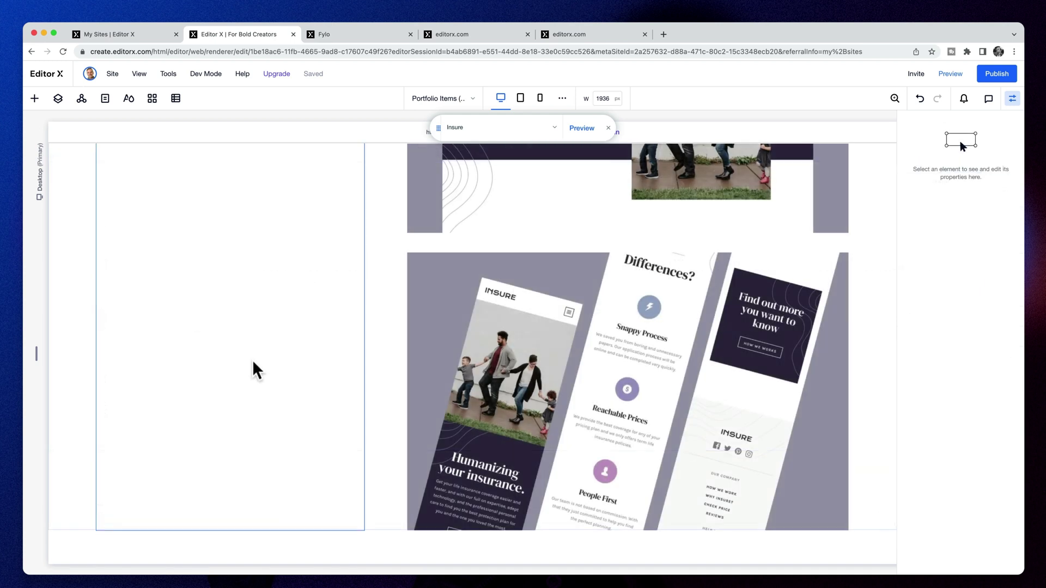
click(190, 460)
drag(190, 460, 222, 460)
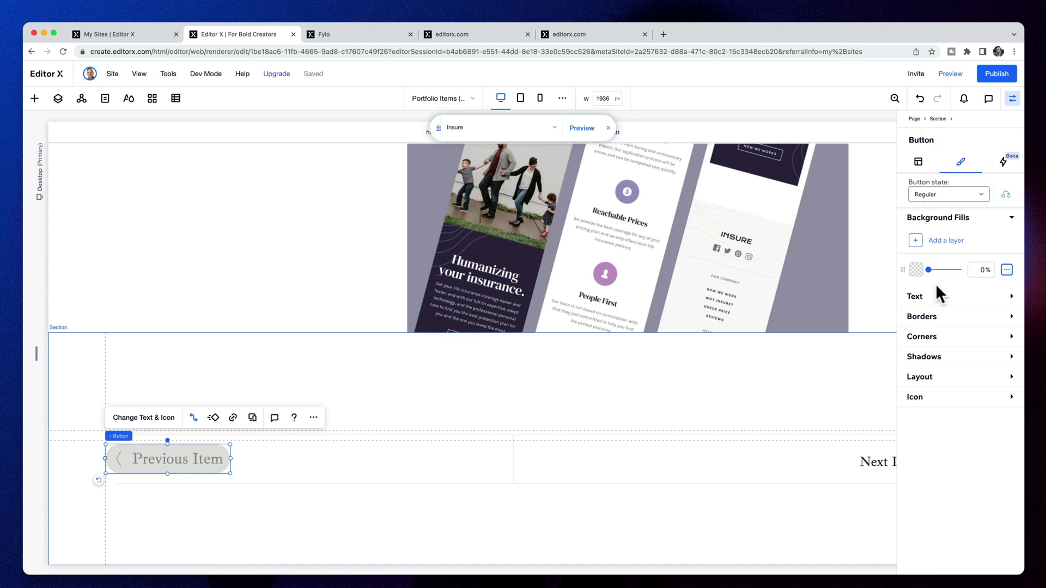
Duplicate the Previous Item button and move the copy to the opposite end of the navigation row, over the old Next Item
click(917, 270)
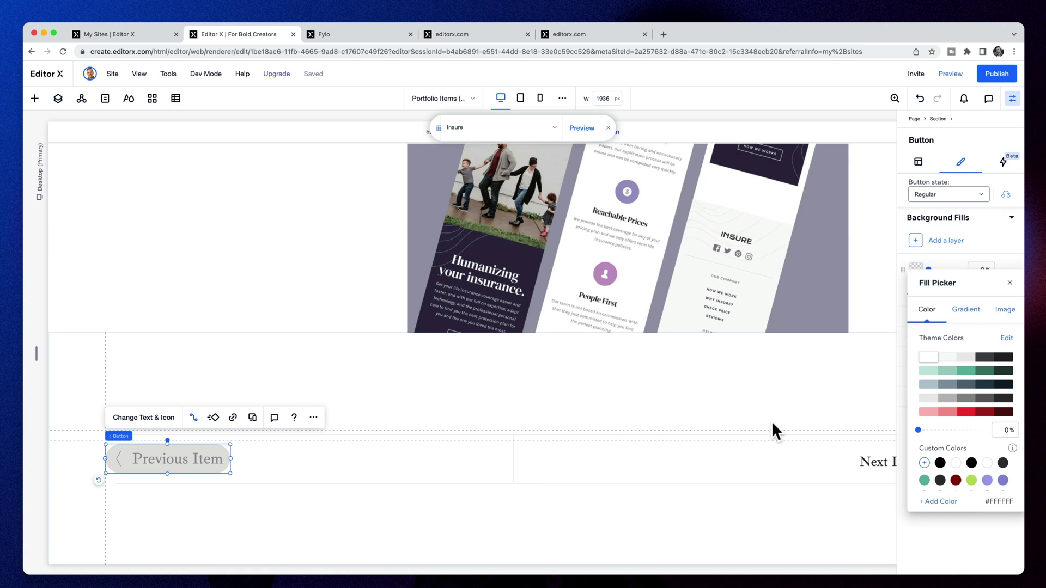
click(1009, 283)
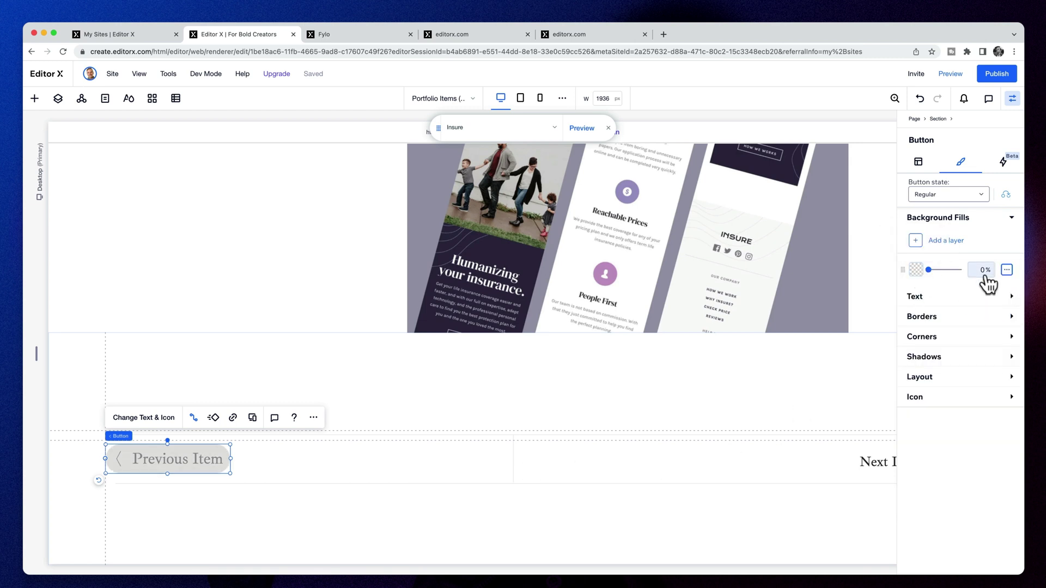
right_click(158, 460)
click(210, 275)
drag(169, 458, 847, 459)
Connect the copied button's click action to Next item in the Portfolio Items Item dataset
click(756, 418)
click(676, 411)
scroll(663, 493, up, 3)
click(670, 431)
click(734, 309)
Set the copied button's text to "Next Item", place the chevron after the text and align the content to the right
double_click(822, 467)
text(Next Item)
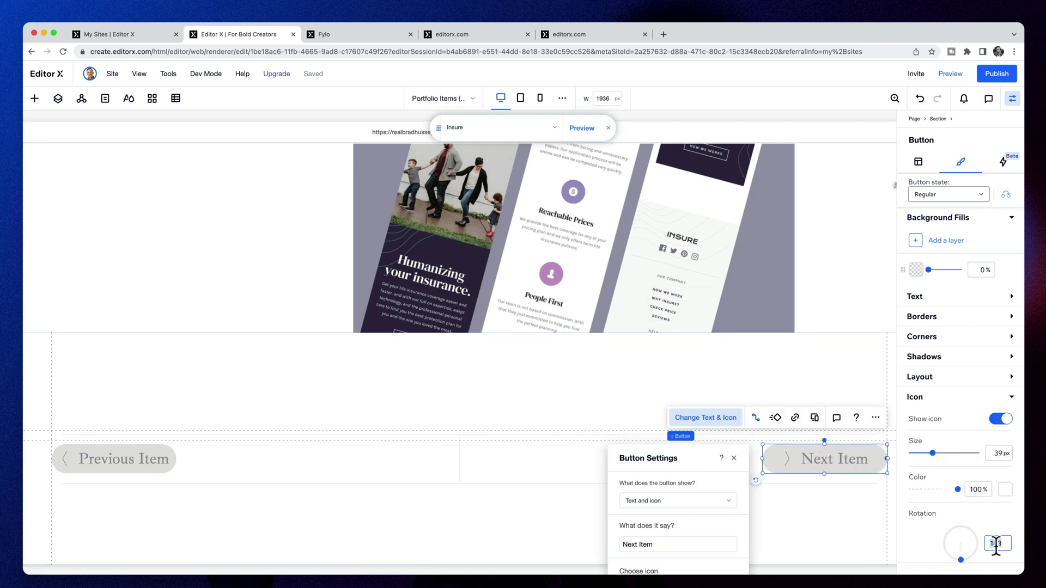
click(926, 377)
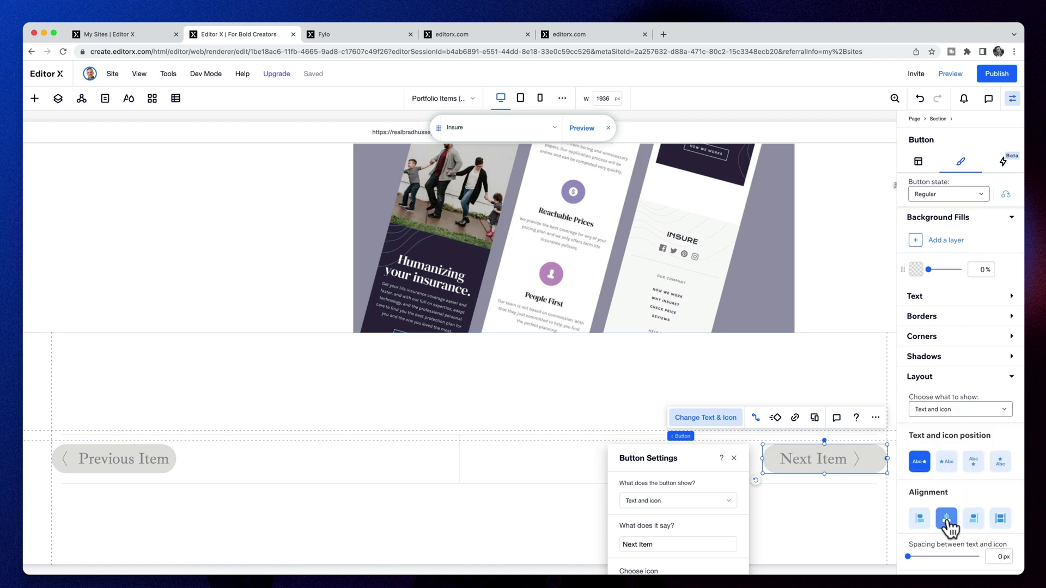
click(963, 418)
Set the Next Item button's icon rotation to 180° for its hover state
click(916, 269)
click(1000, 247)
click(948, 194)
click(946, 214)
click(946, 384)
click(997, 543)
text(180)
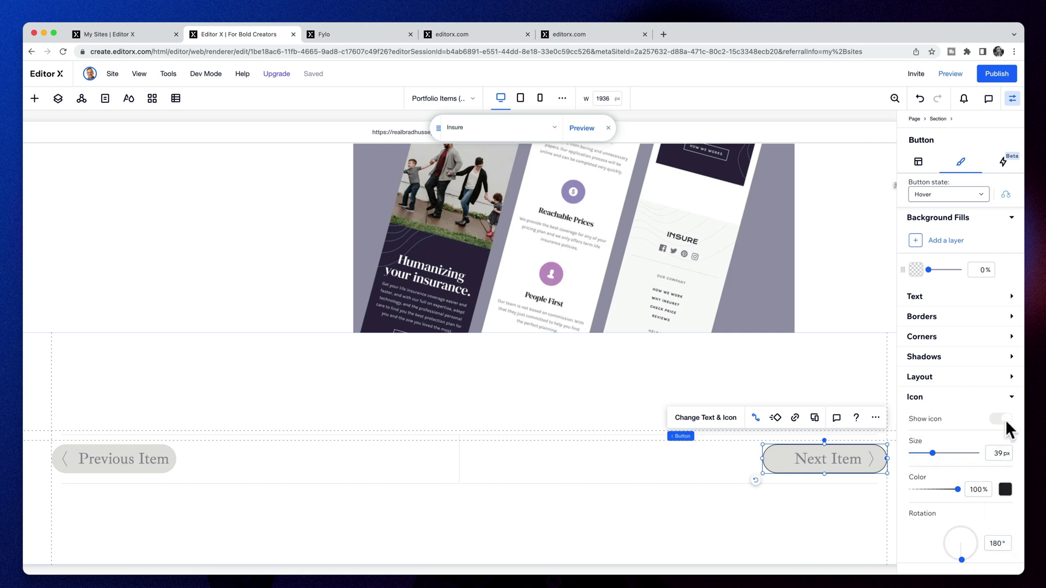
Return the Next Item button to its regular state and square off its corners
key(Escape)
click(778, 460)
click(1007, 270)
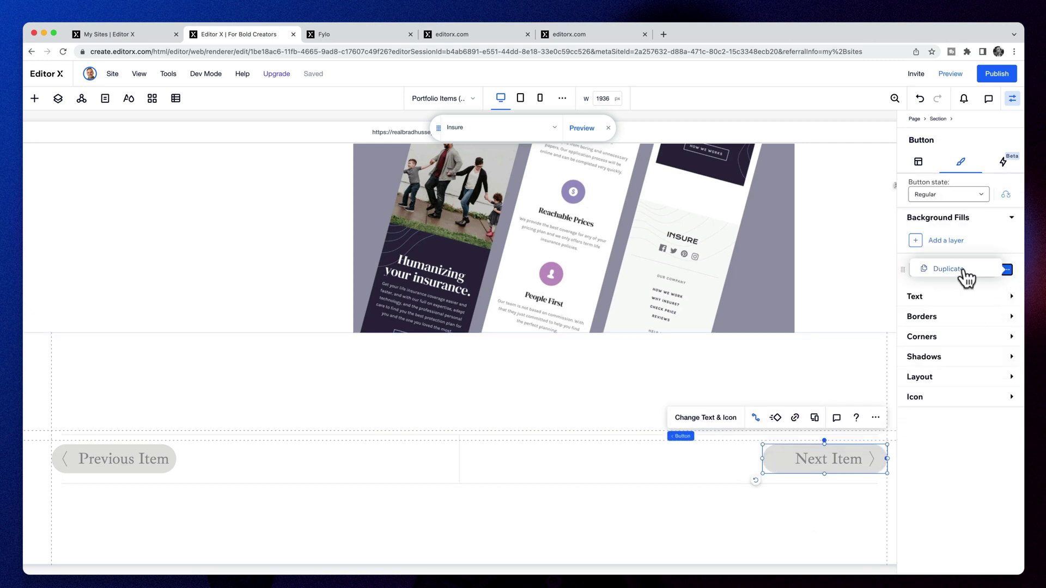
click(926, 336)
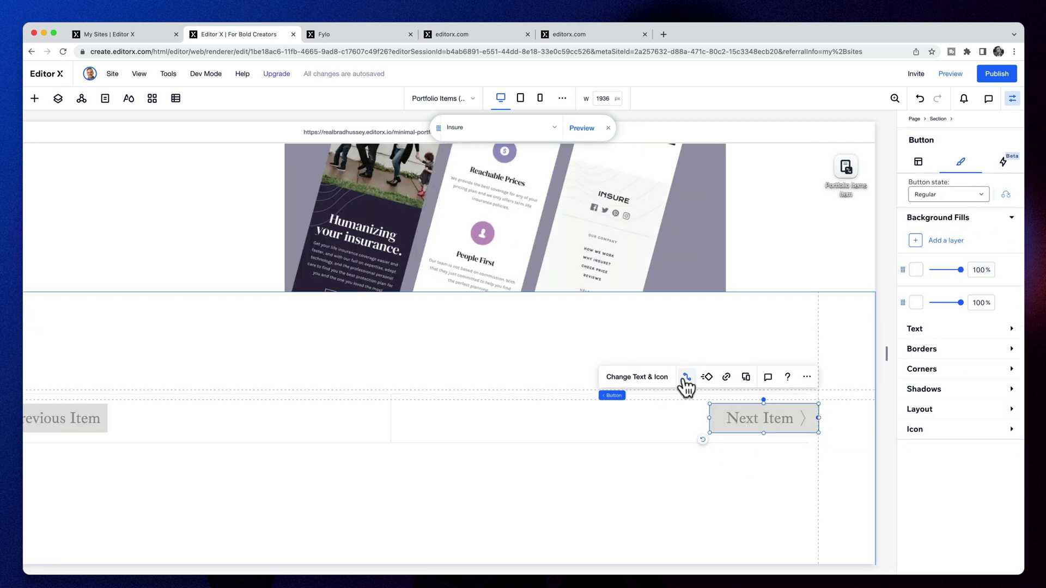
Change the Next Item button's click action to Next dynamic page
click(684, 377)
click(667, 414)
scroll(635, 469, up, 3)
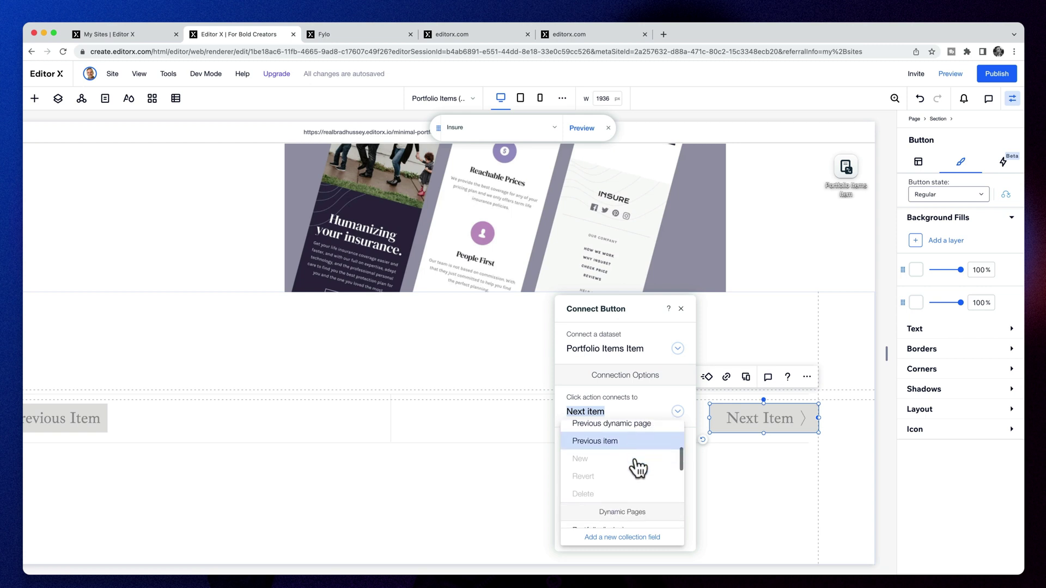
click(630, 477)
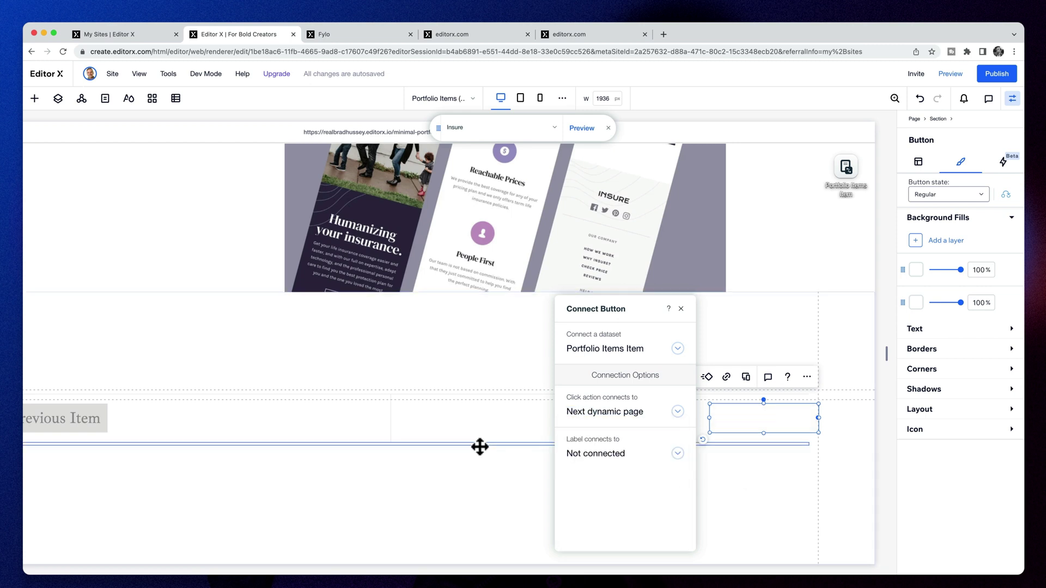
Change the Previous Item button's click action to Previous dynamic page
click(100, 422)
click(817, 422)
click(64, 420)
click(103, 377)
click(233, 414)
scroll(233, 460, up, 2)
click(226, 470)
click(819, 418)
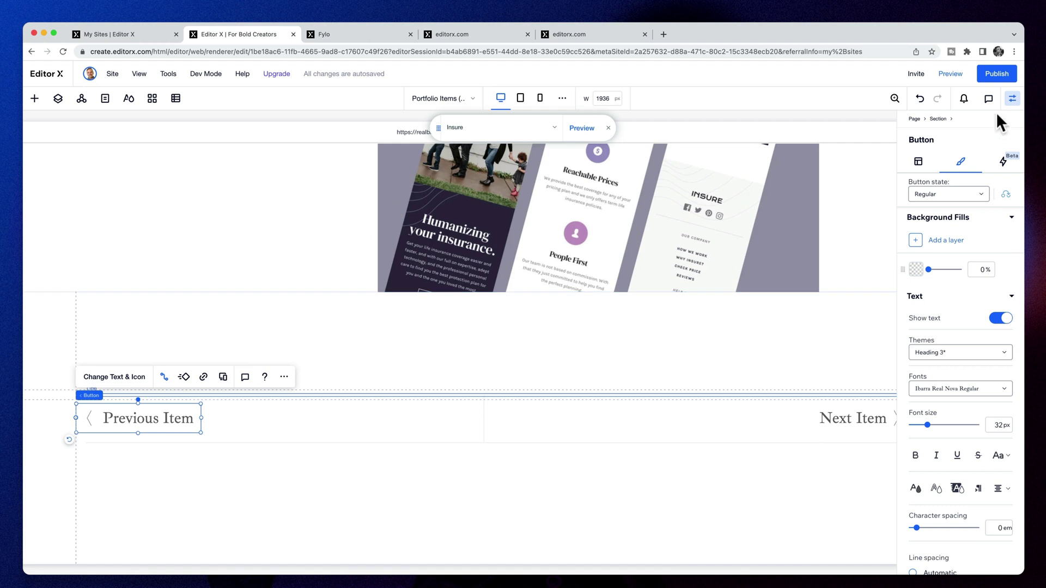
Switch to the live site and test the Next Item button from the Bookmark page through Fylo and Insure to Manage
click(348, 34)
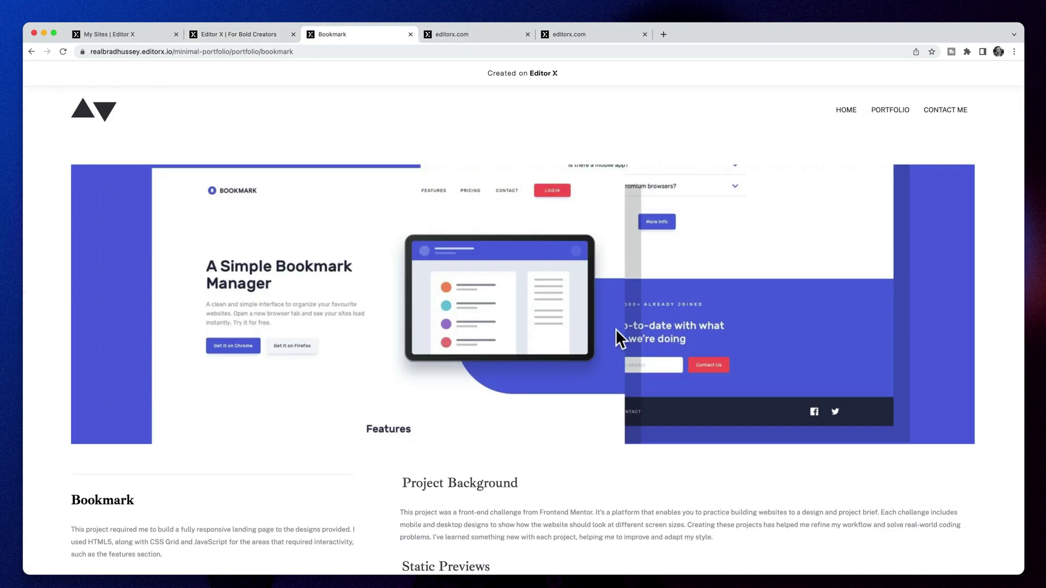
scroll(616, 329, down, 15)
scroll(648, 334, down, 3)
click(907, 285)
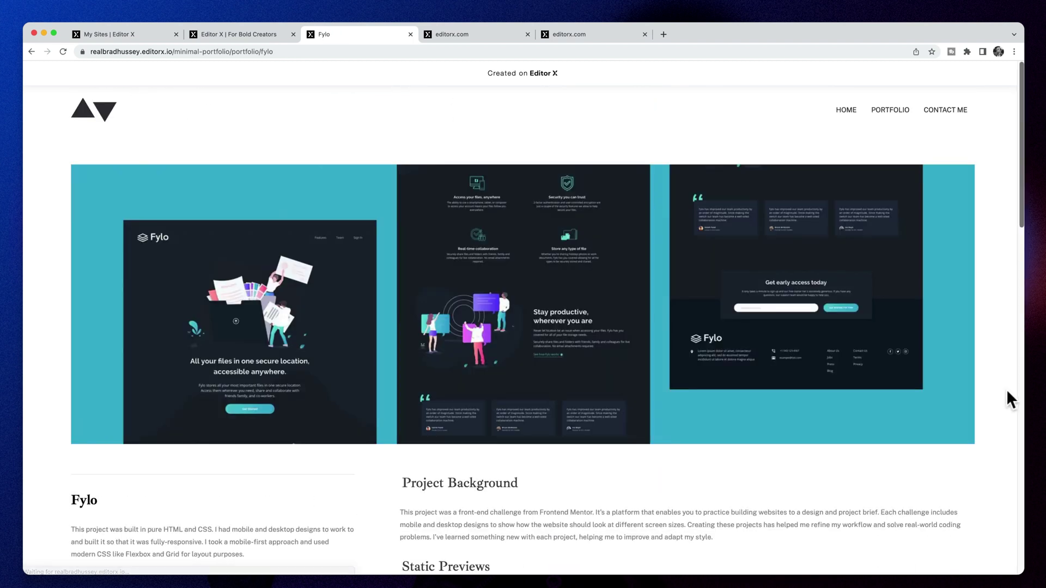
scroll(960, 386, down, 3)
scroll(961, 384, down, 12)
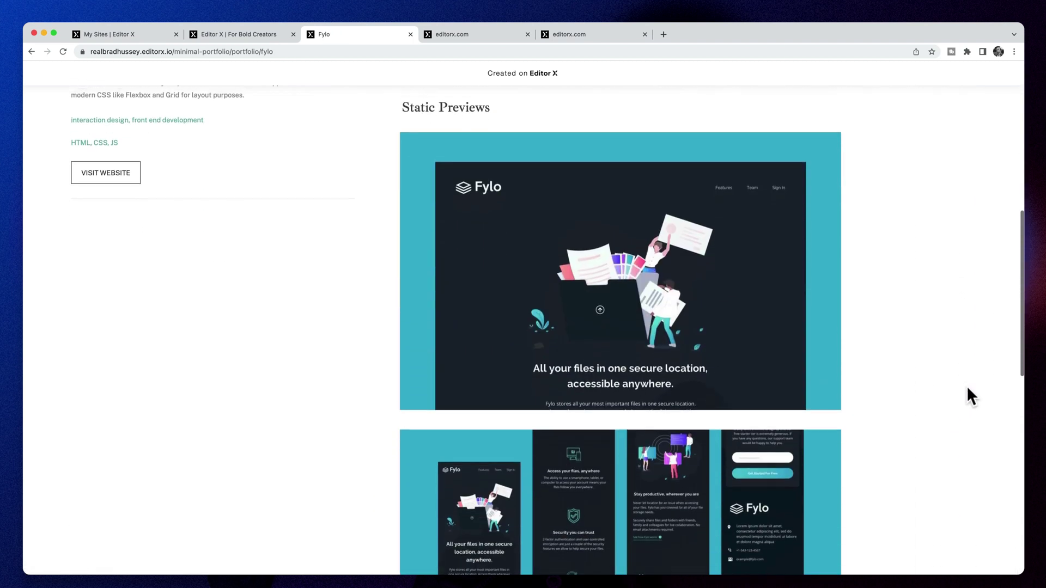
click(926, 415)
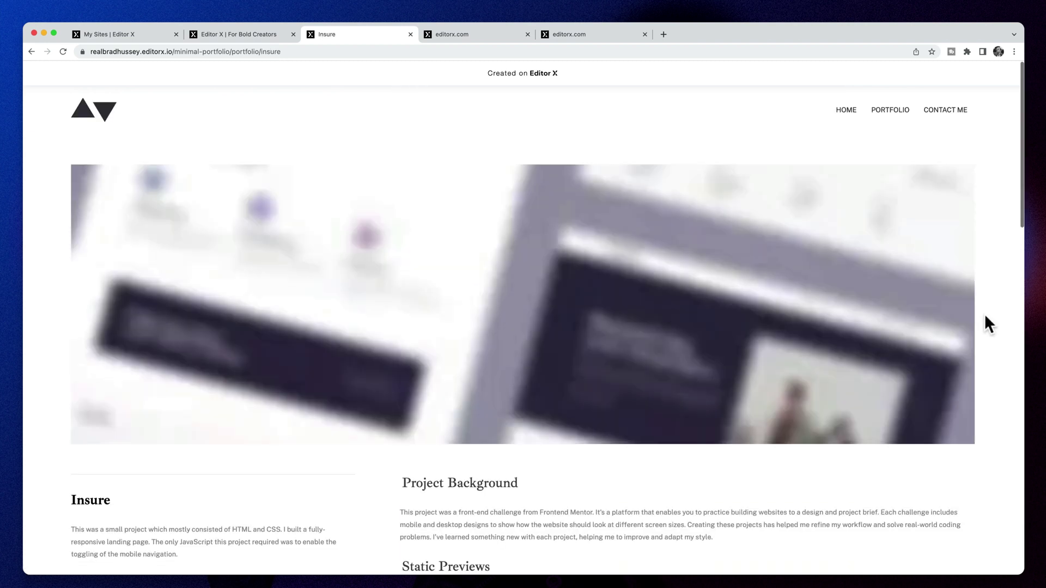
scroll(995, 333, down, 12)
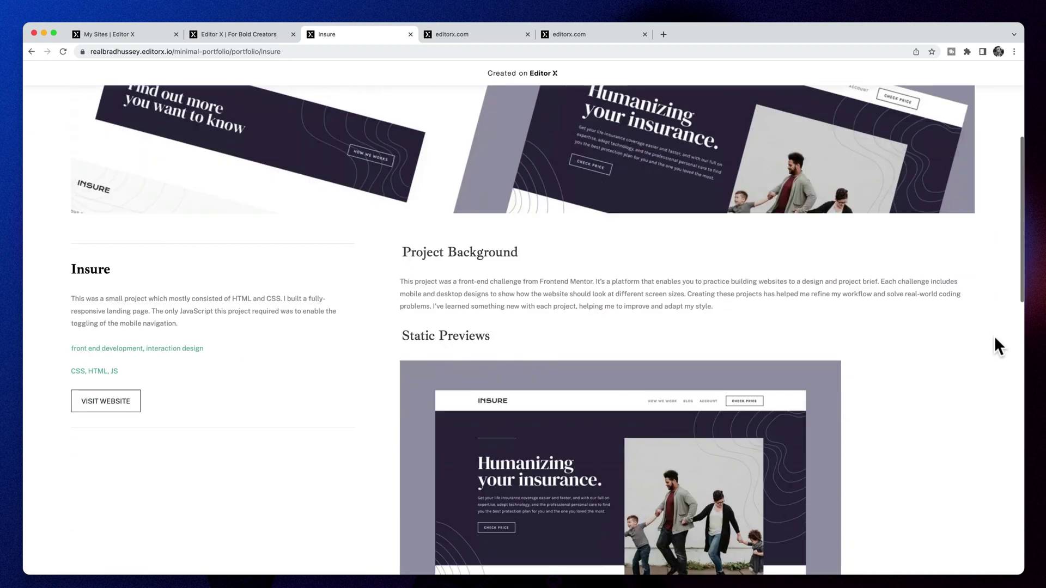
scroll(992, 337, down, 3)
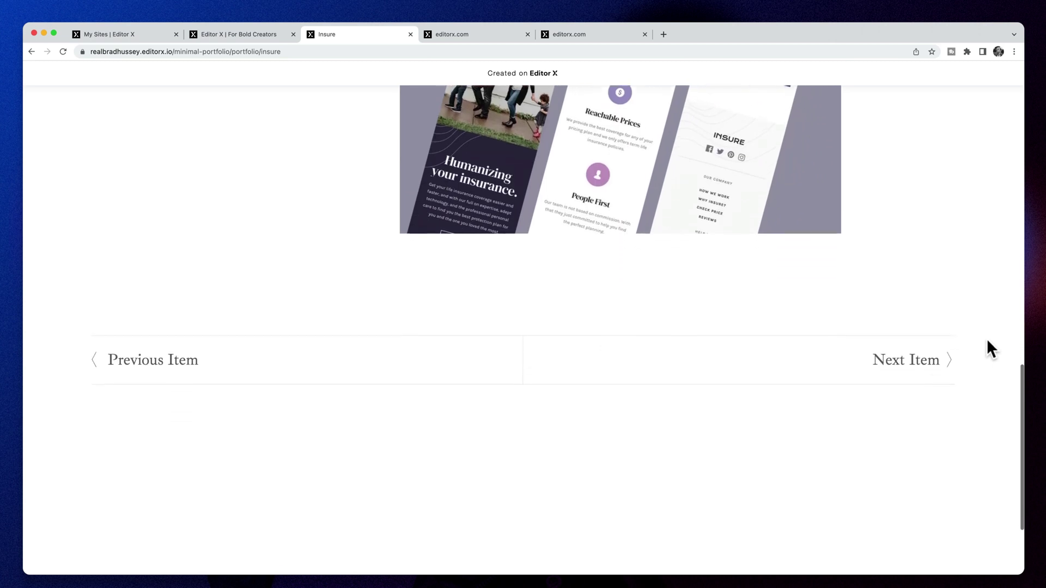
click(911, 362)
Check the navigation on the Manage page, return to the Portfolio index and open the Bookmark project from there
scroll(990, 344, down, 15)
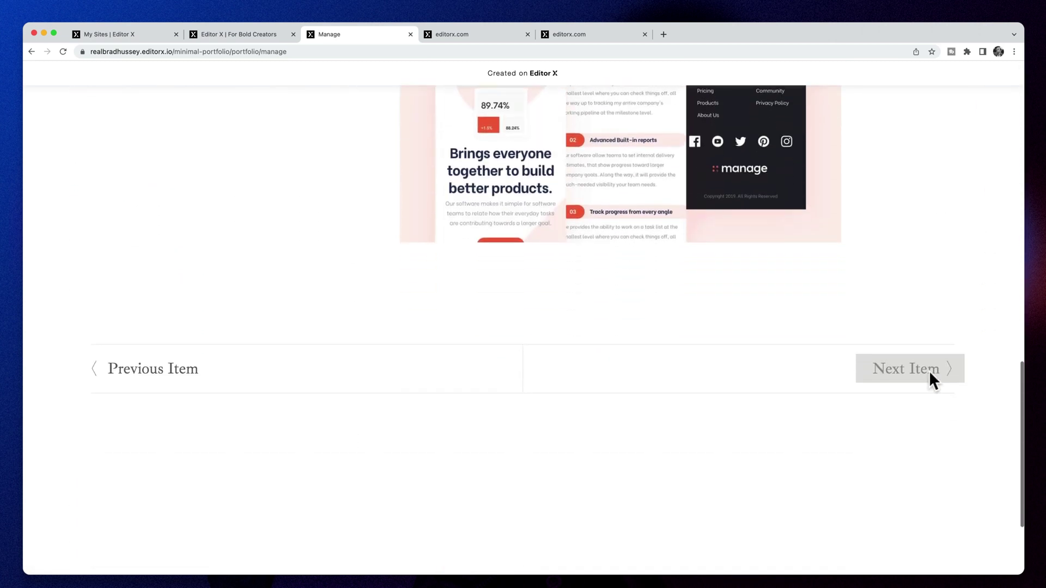
scroll(929, 370, down, 3)
scroll(929, 378, up, 20)
scroll(938, 329, down, 1)
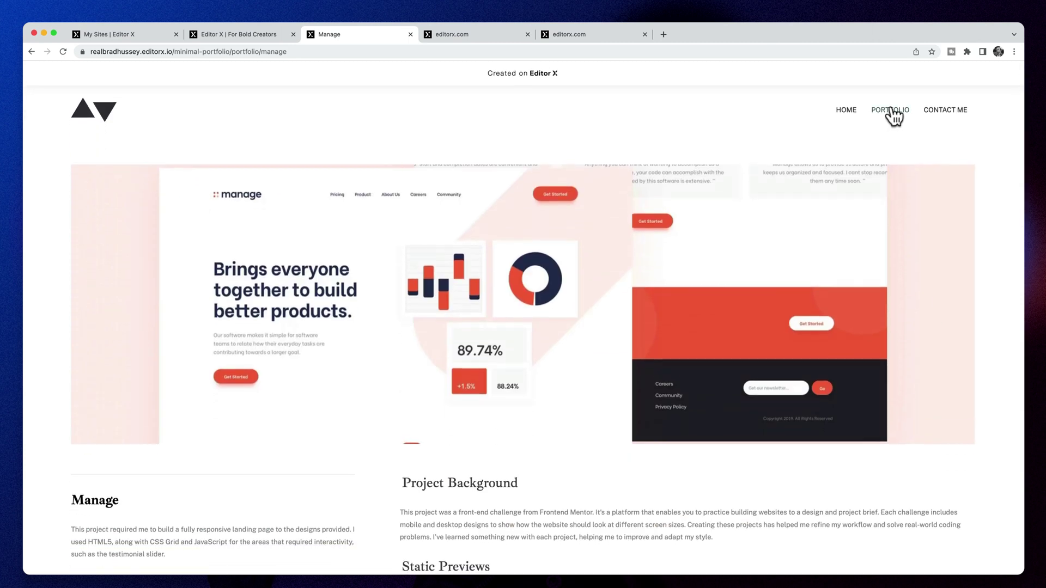
scroll(979, 209, down, 4)
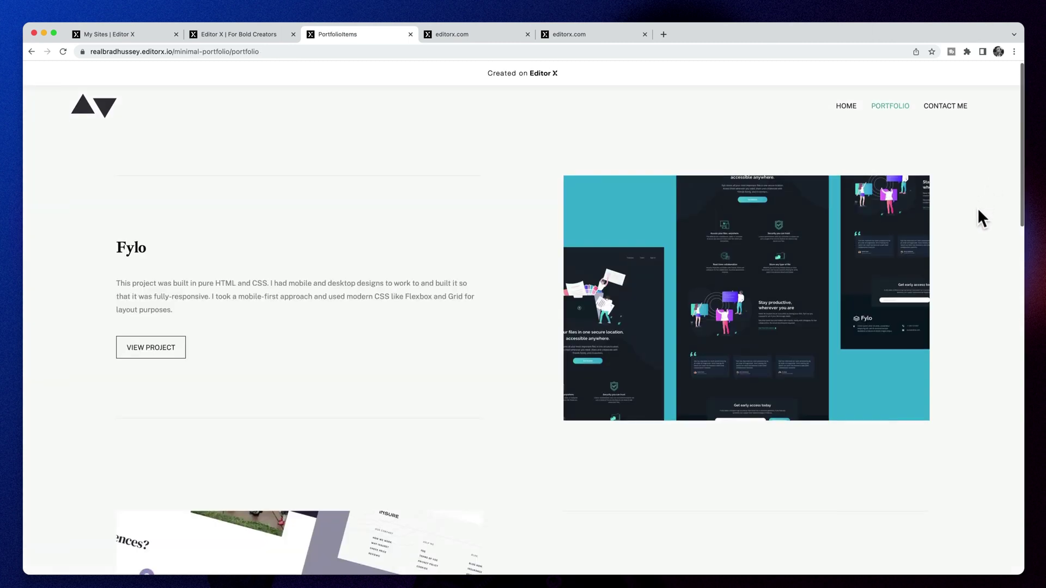
scroll(980, 228, down, 10)
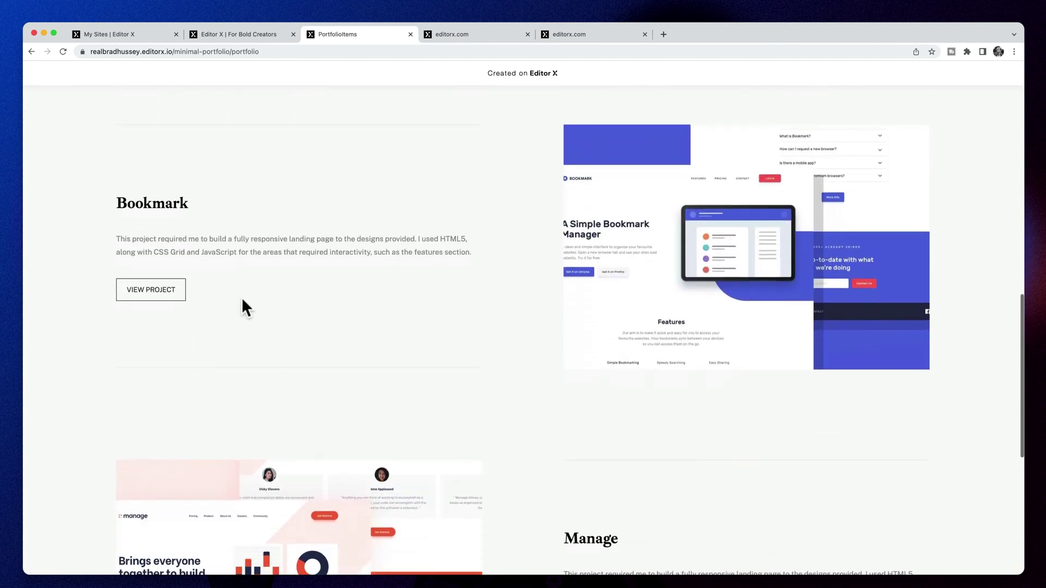
click(148, 283)
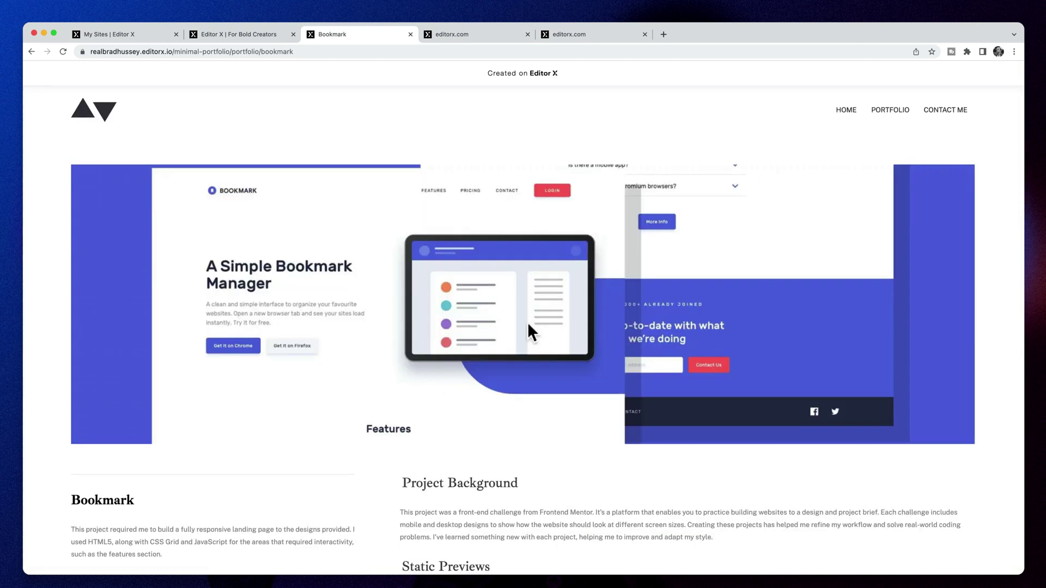